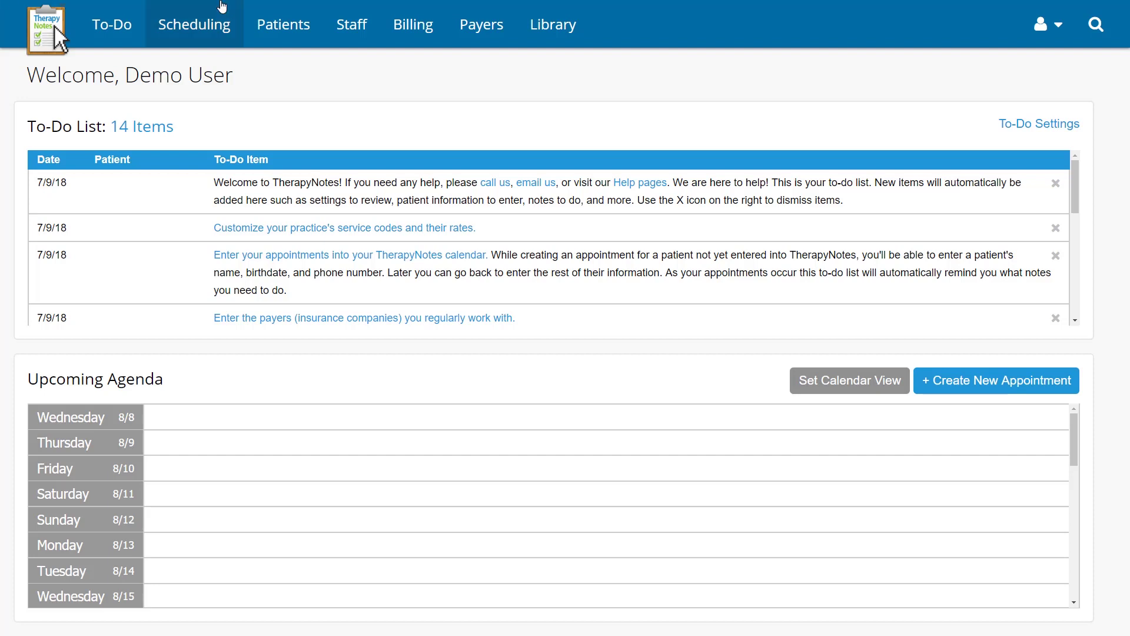
Step: Open the August 2018 scheduling calendar and preview its existing appointments
left_click(268, 15)
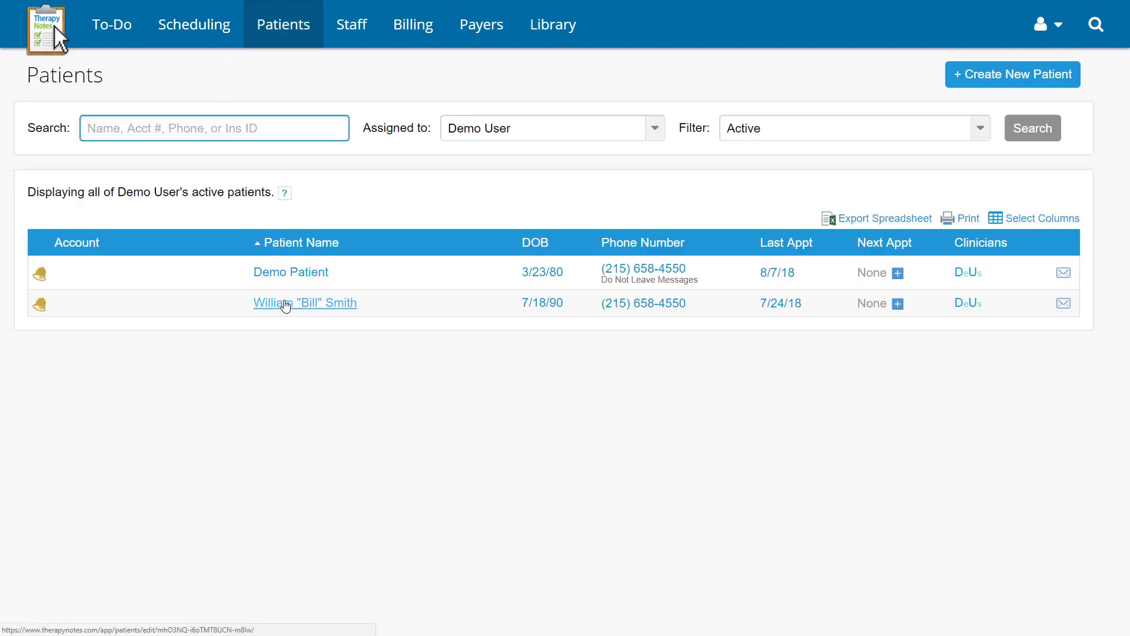
left_click(185, 40)
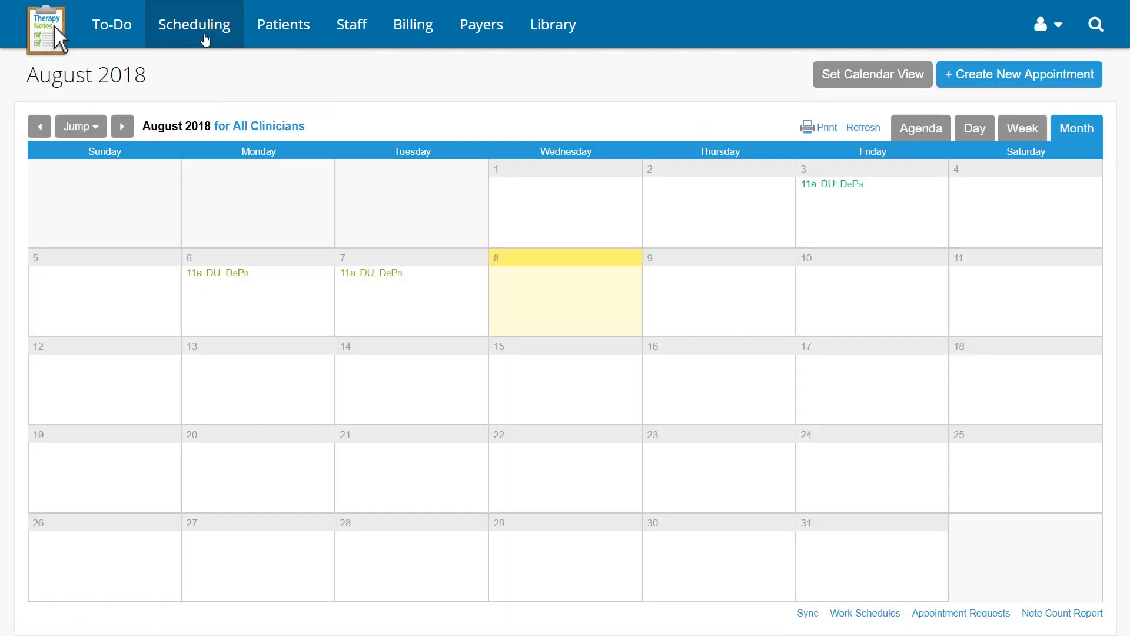
mouse_move(820, 187)
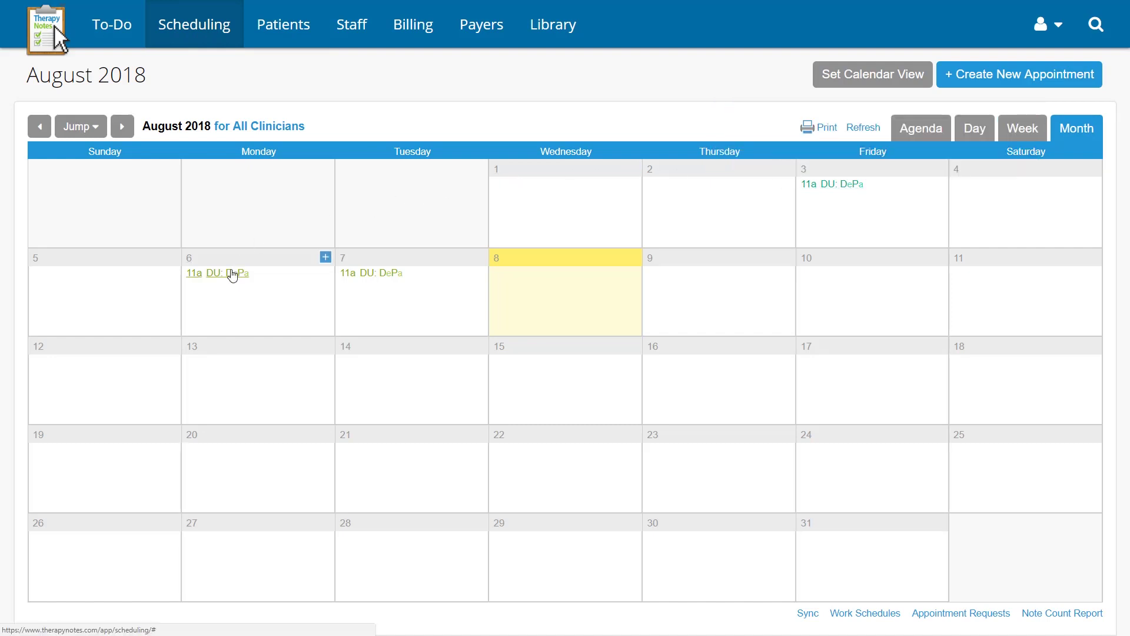
mouse_move(233, 276)
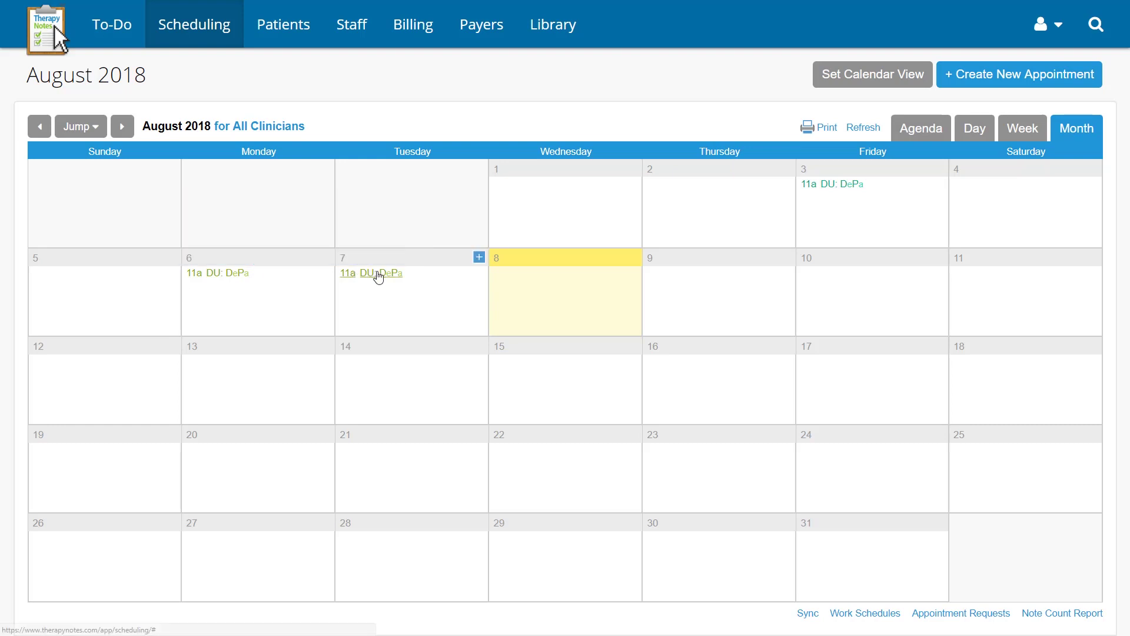
mouse_move(379, 276)
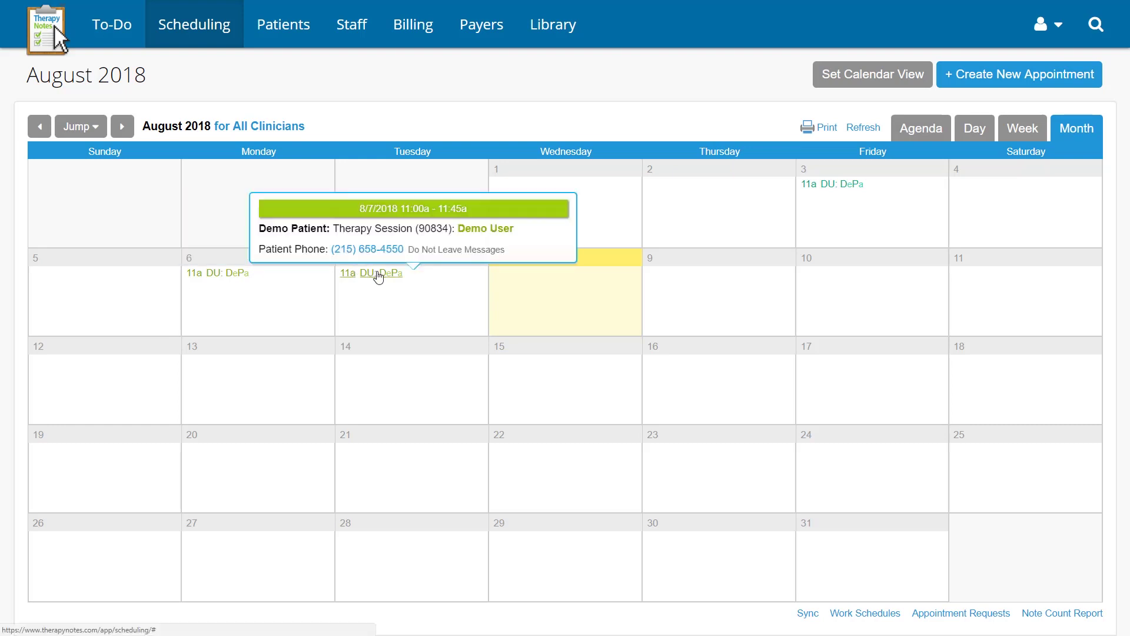
Step: Check the Type options in a new appointment form, then close it without saving
left_click(942, 71)
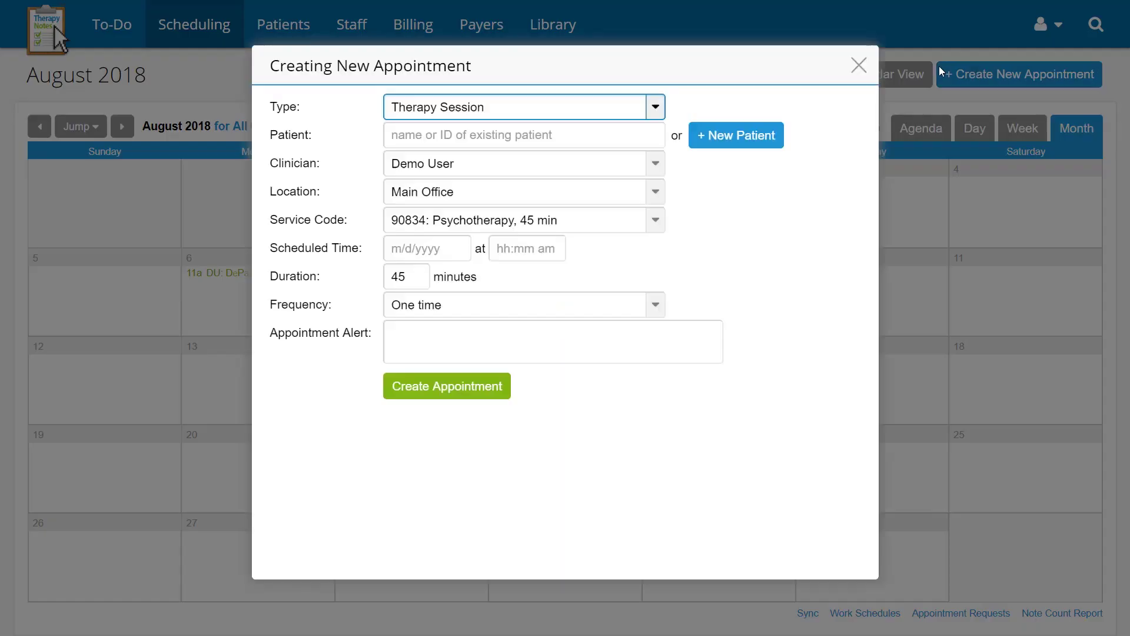
left_click(655, 106)
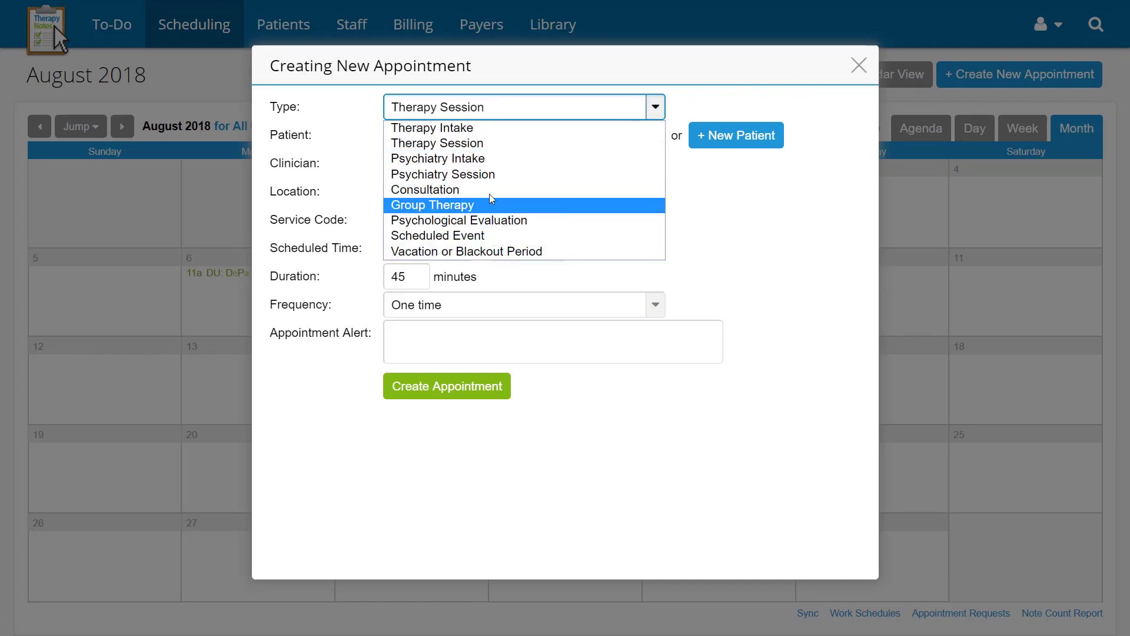
left_click(861, 66)
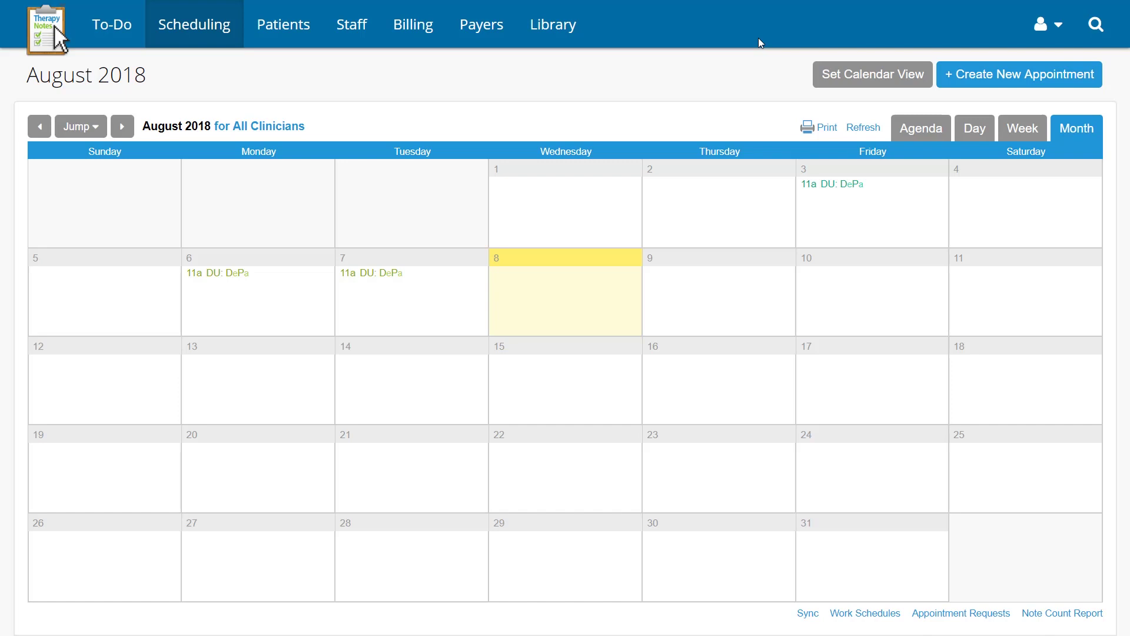
Step: Open the Diagnosis Codes settings and review which code sets are shown
left_click(1041, 26)
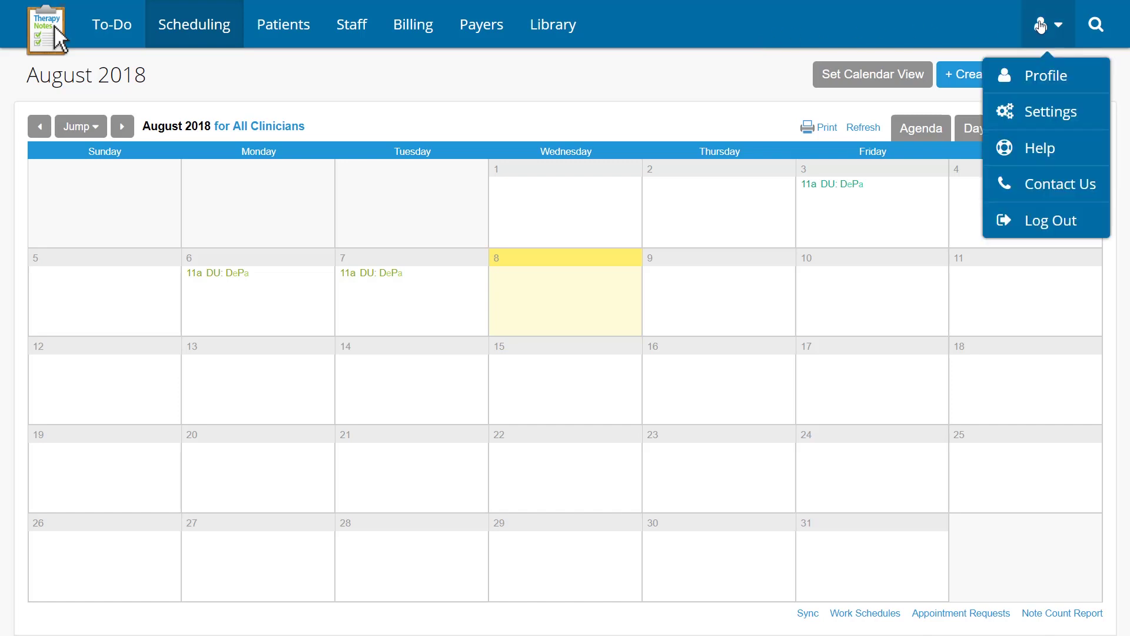
left_click(1042, 112)
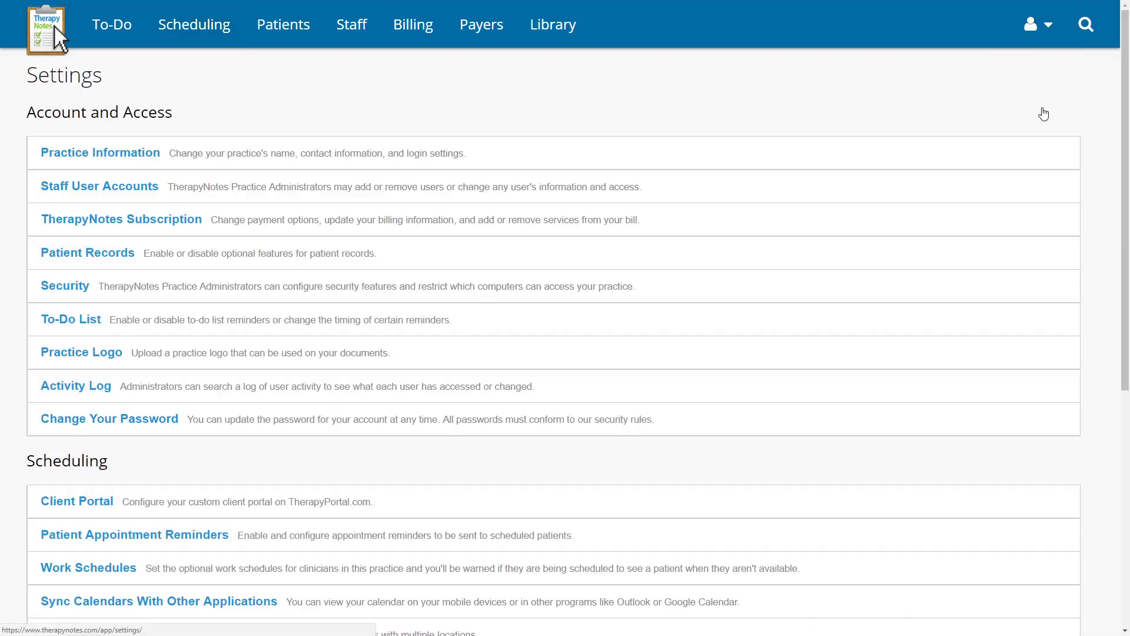
scroll(1044, 113, "down", 6)
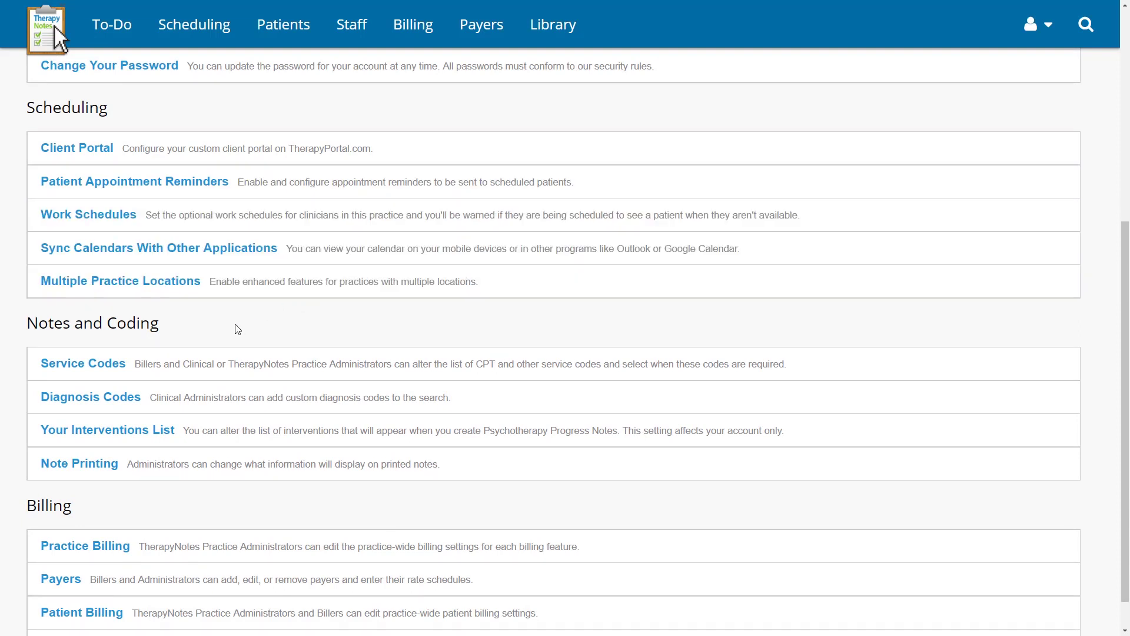
left_click(138, 395)
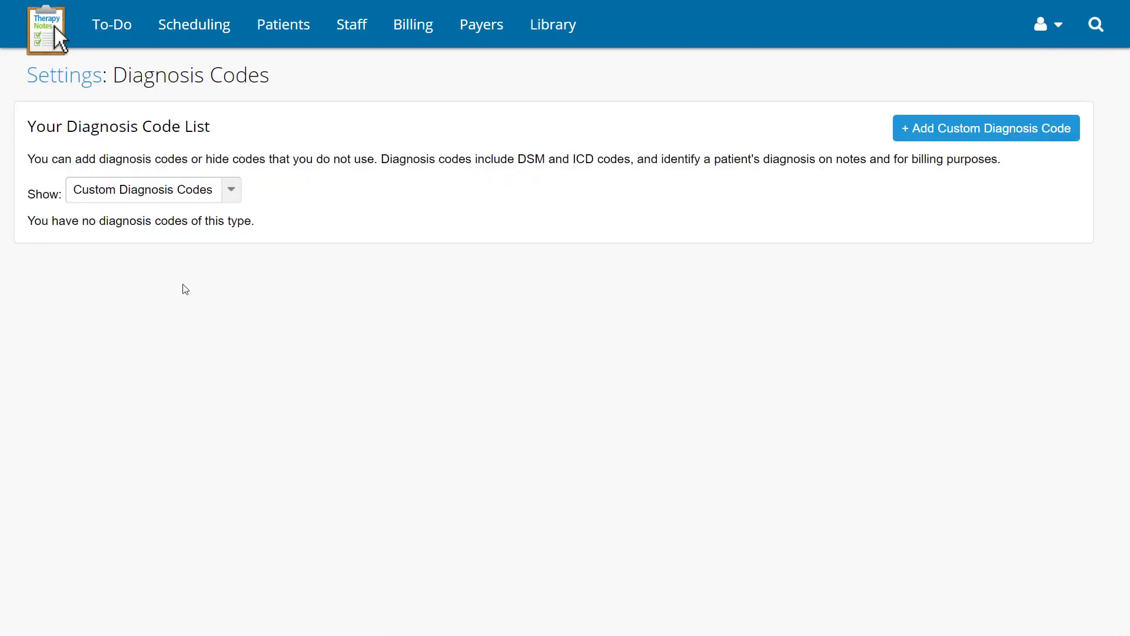
left_click(229, 192)
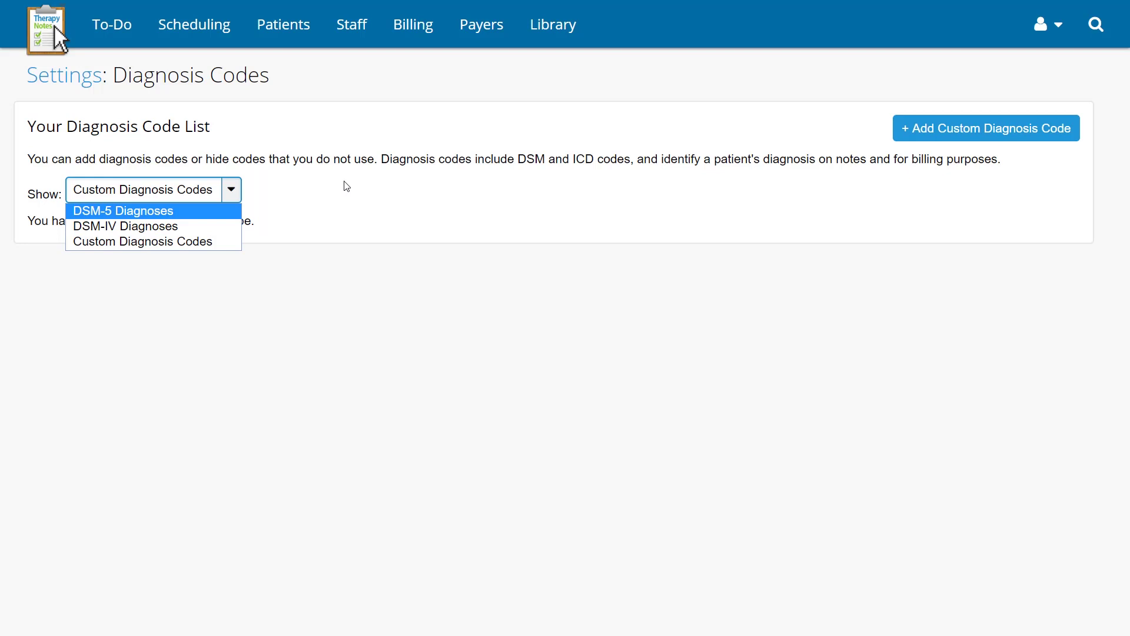
Step: Add custom code Z73.4, 'Inadequate social skills, not elsewhere classified', showing only custom codes
left_click(941, 142)
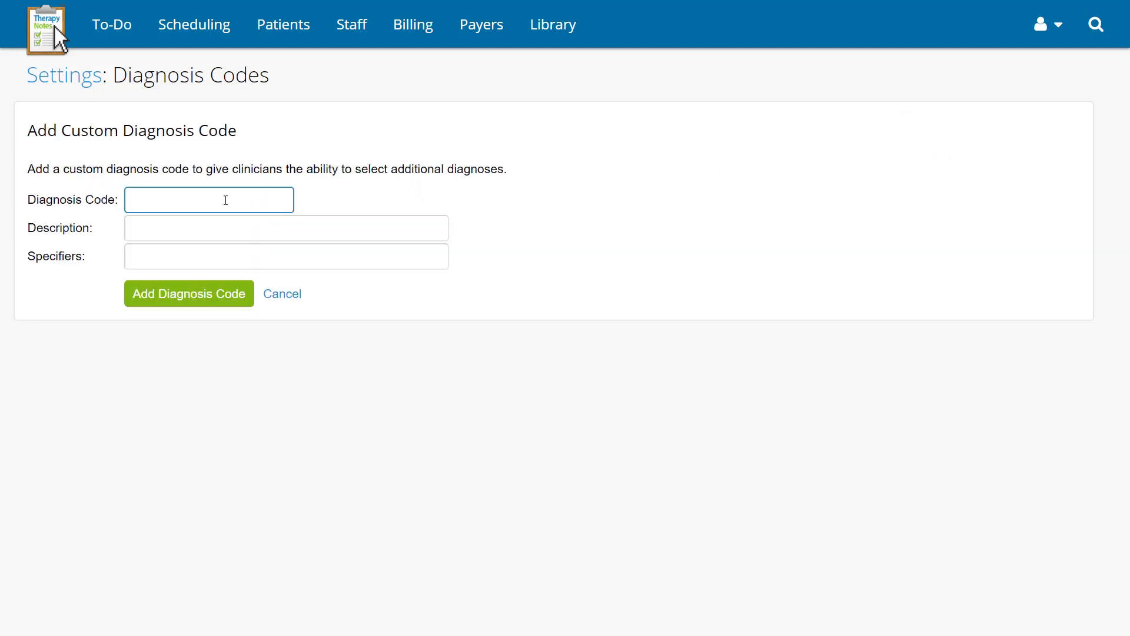
type("Z73.4")
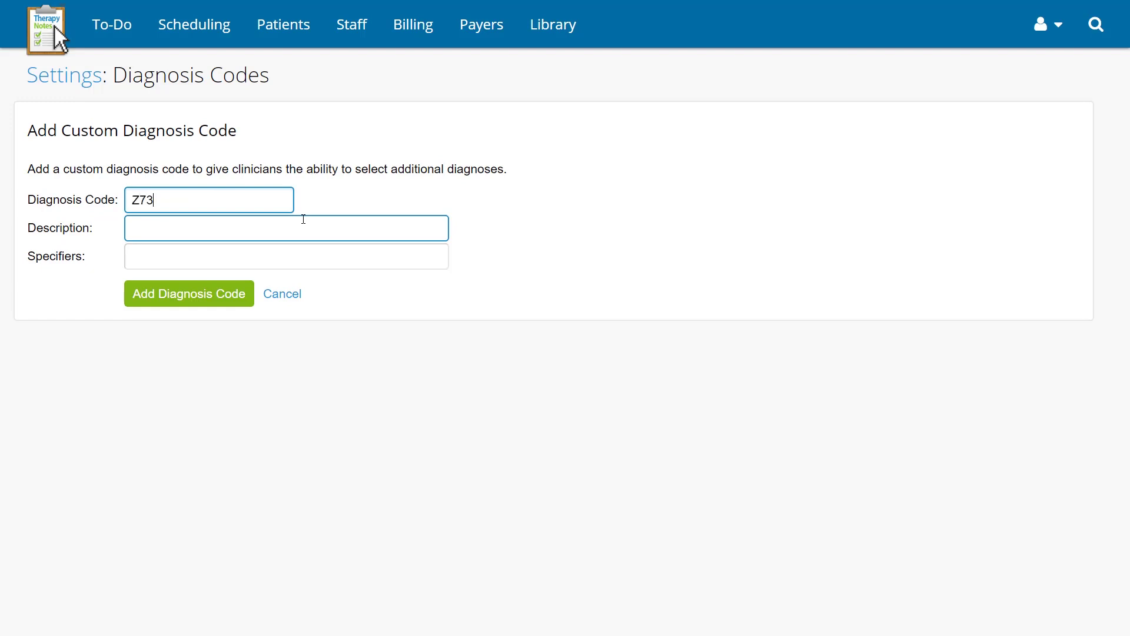
left_click(291, 225)
type("Inadequate social skills, not elsewhere classified")
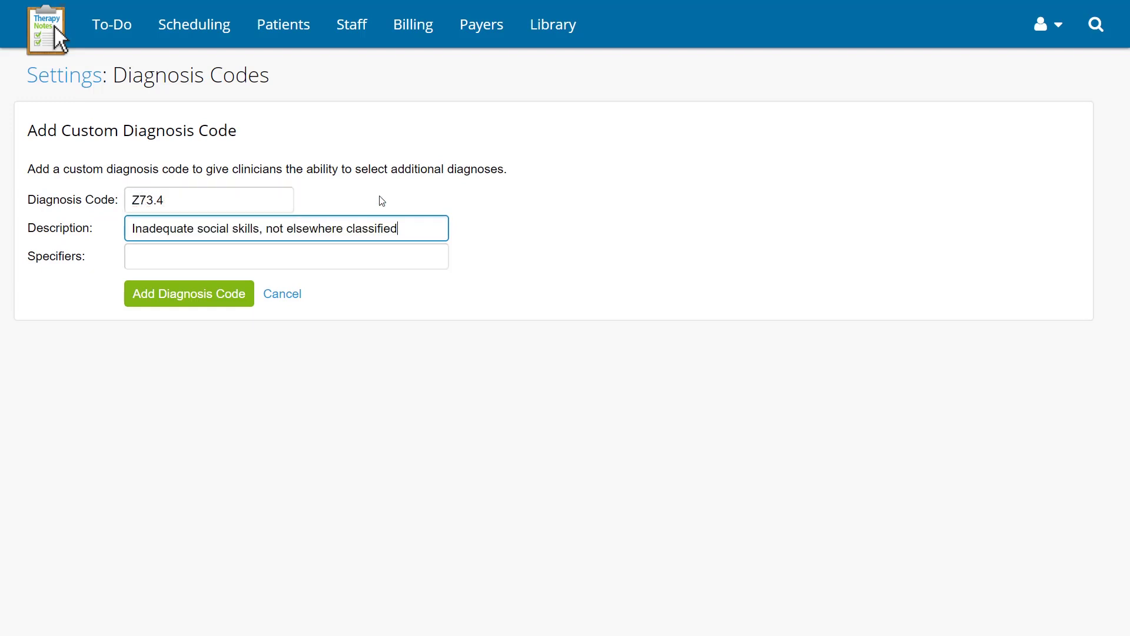
left_click(180, 300)
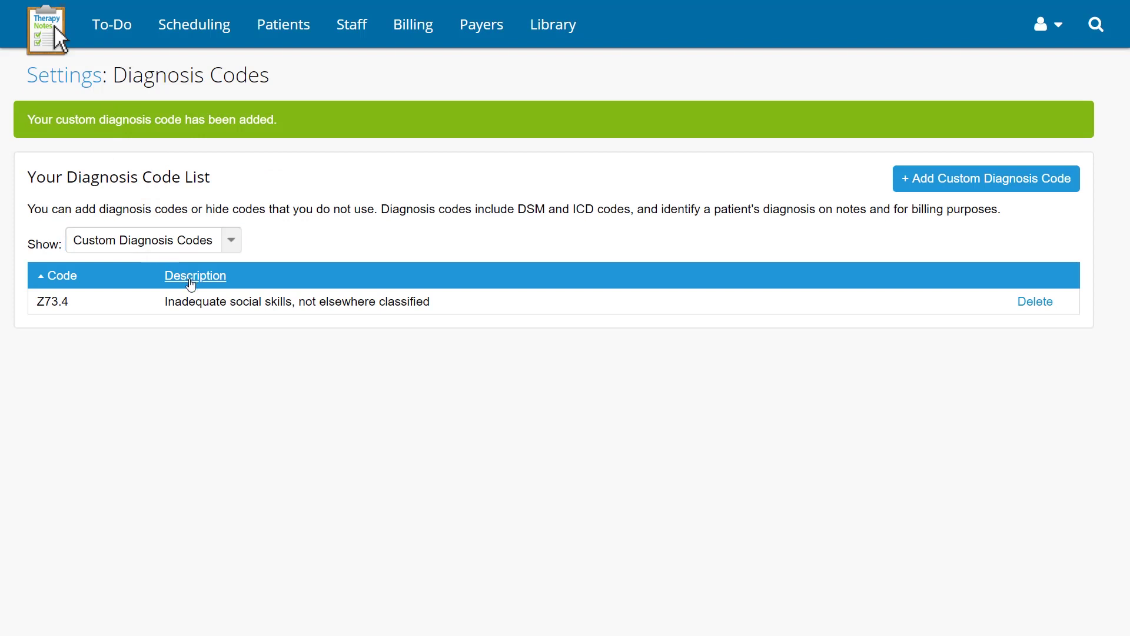
left_click(232, 239)
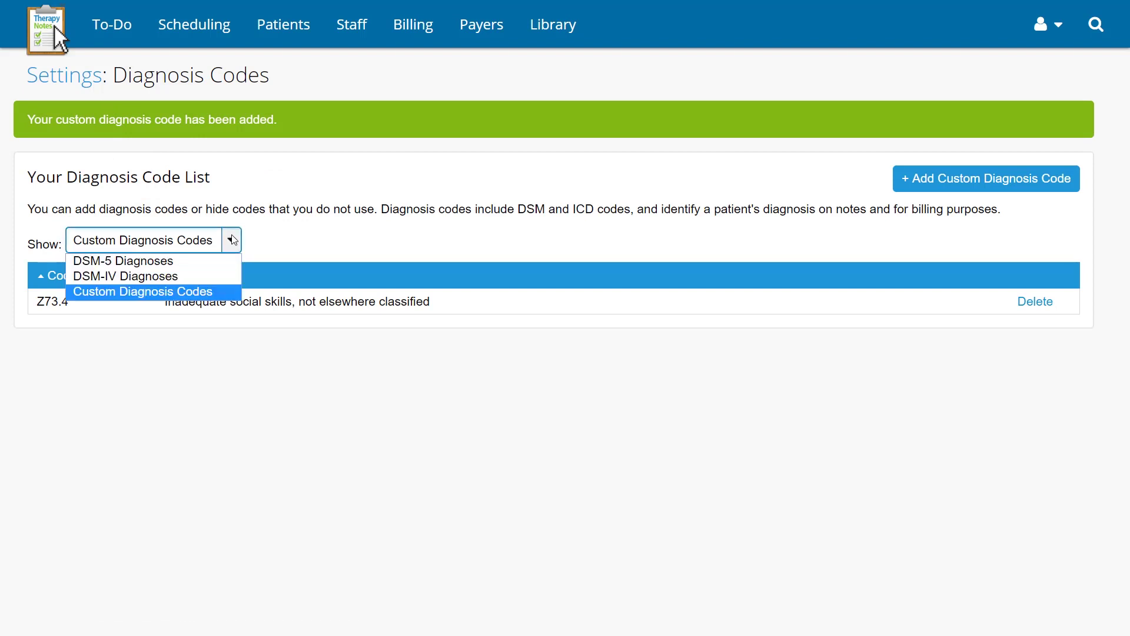
left_click(232, 239)
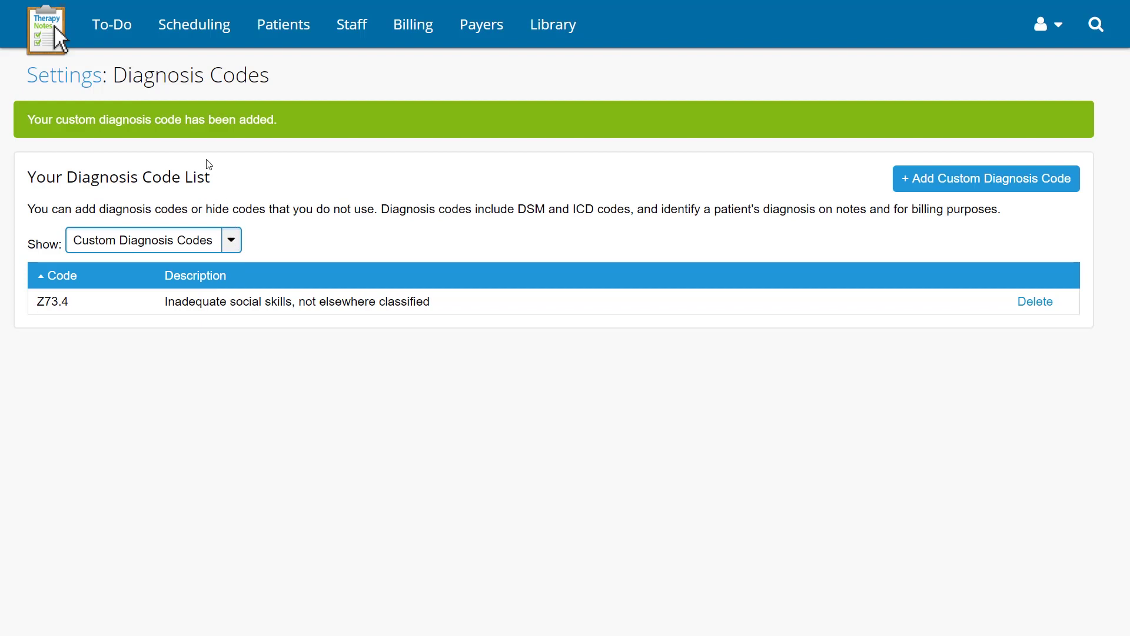
Step: Add CBT to Your Interventions List, then remove it and close the list unchanged
left_click(96, 89)
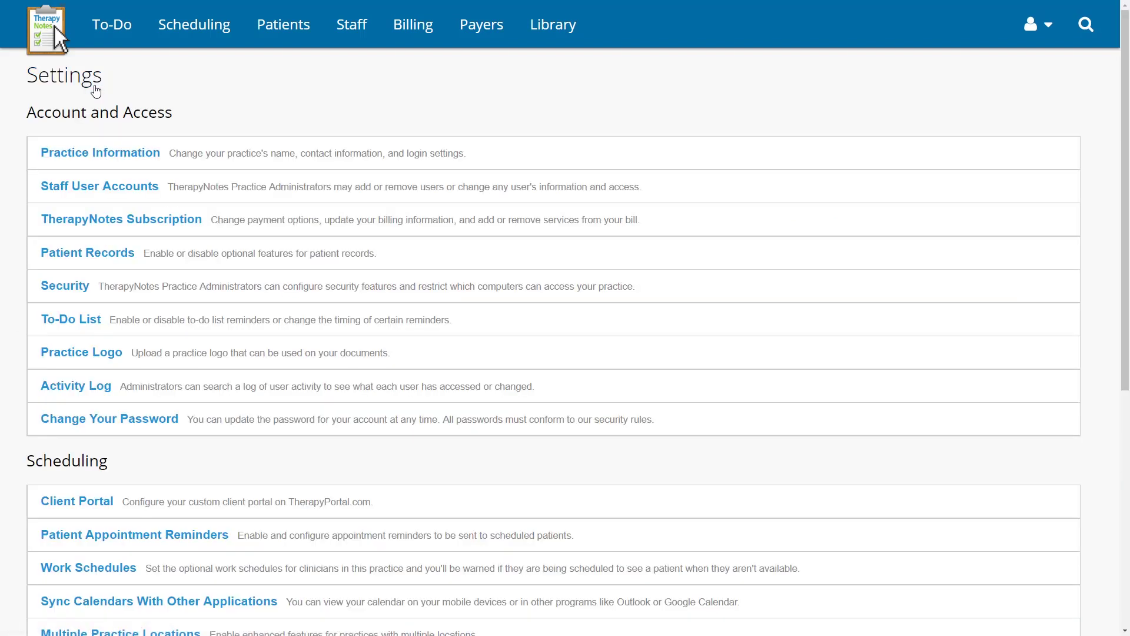
scroll(135, 108, "down", 5)
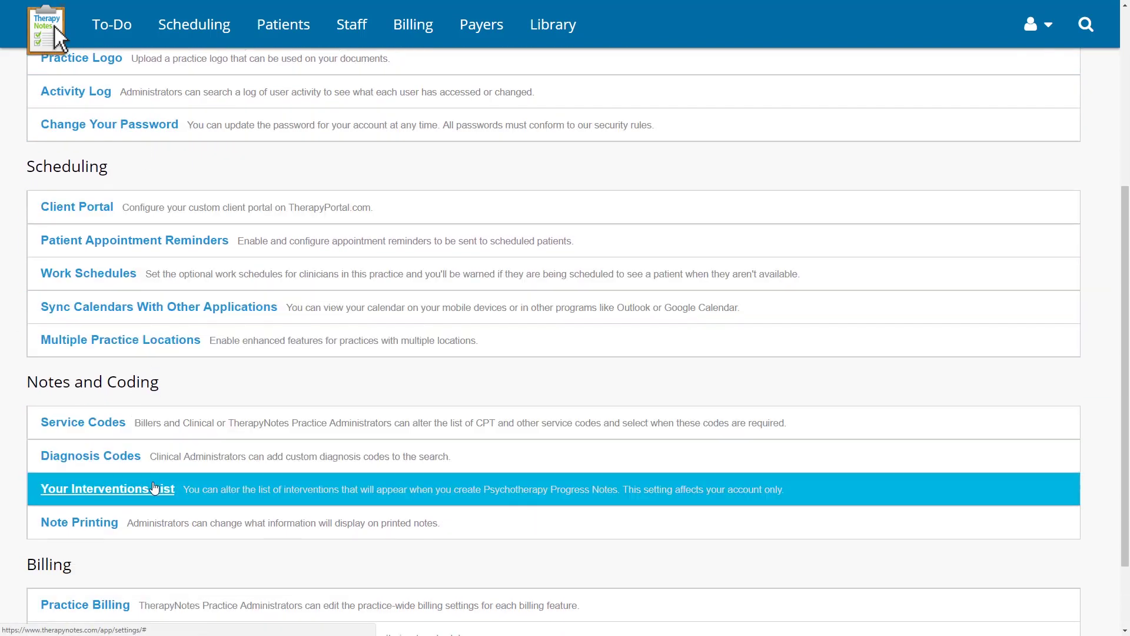
left_click(154, 489)
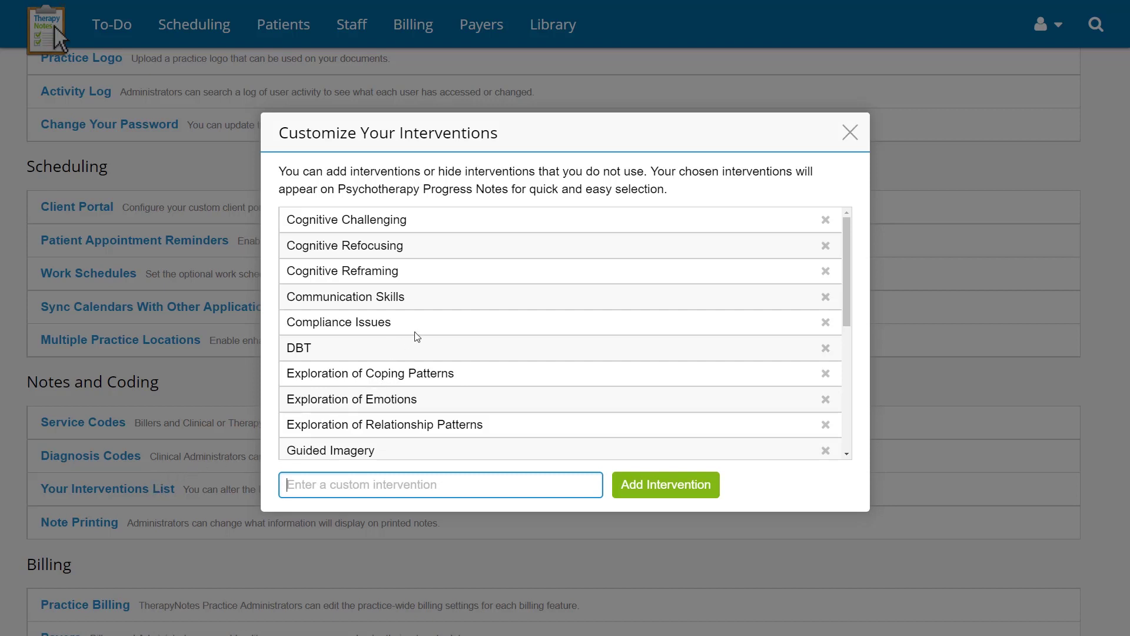
scroll(712, 277, "down", 5)
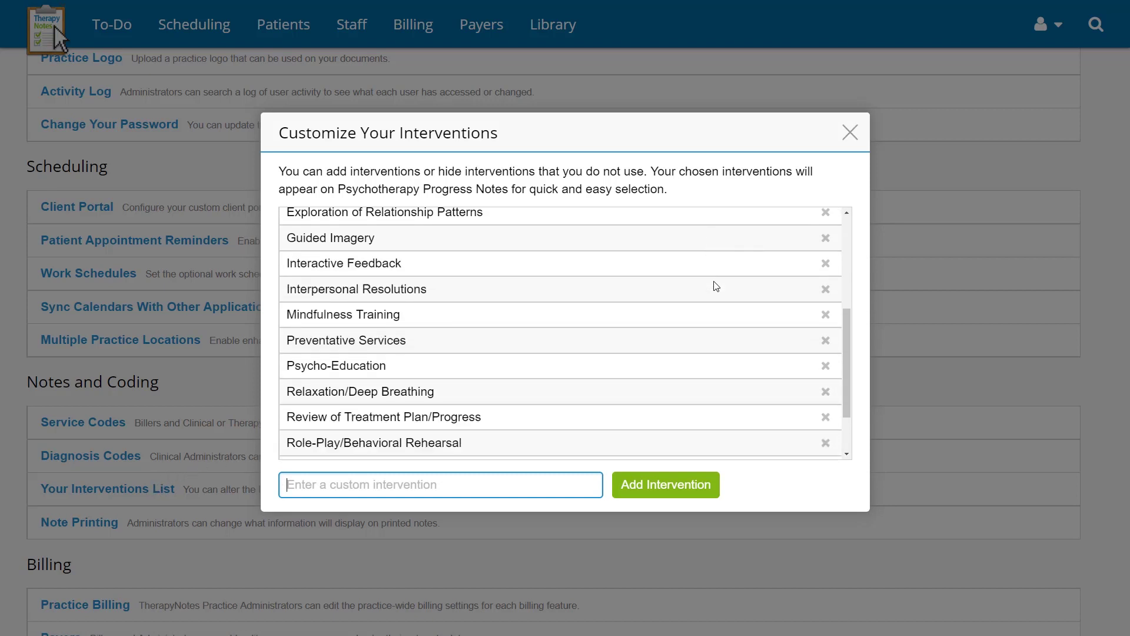
scroll(715, 290, "up", 5)
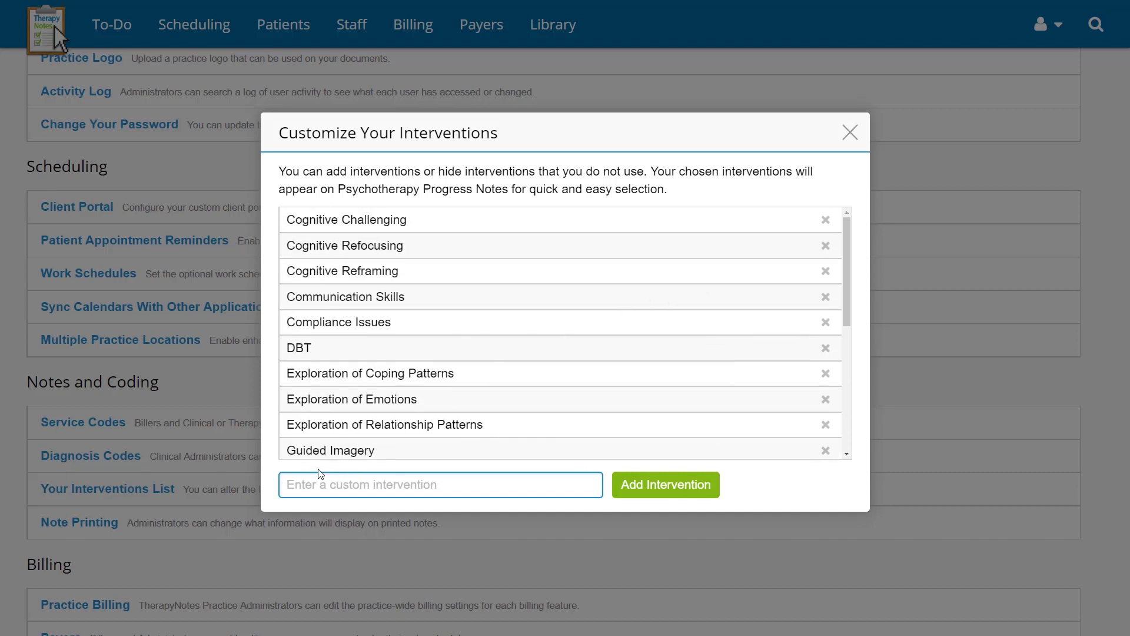
type("CBT")
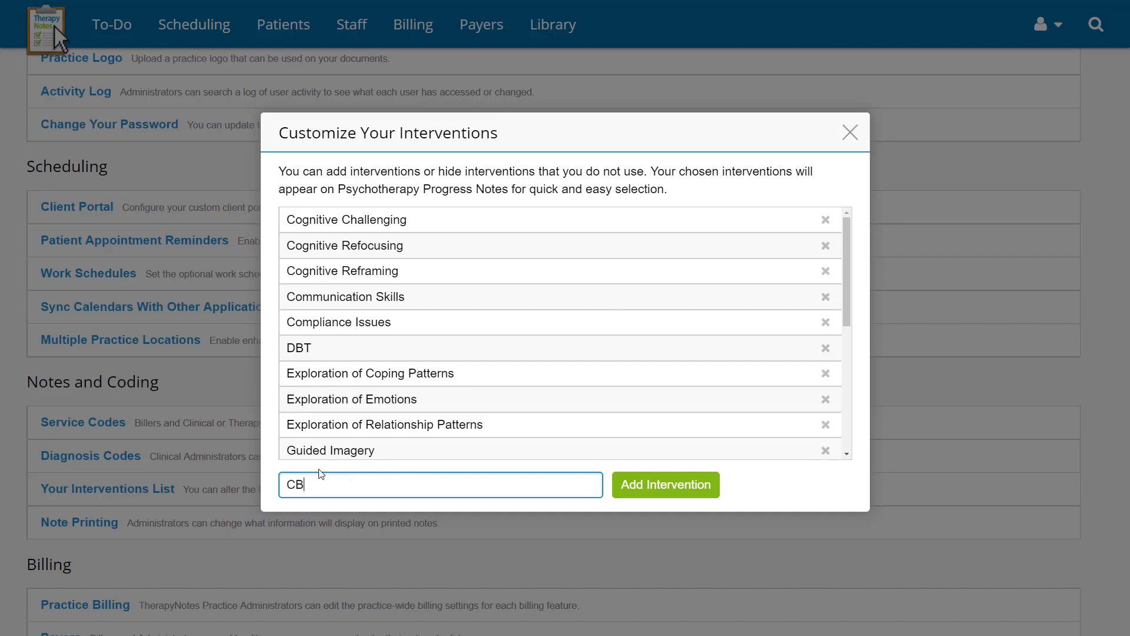
left_click(644, 492)
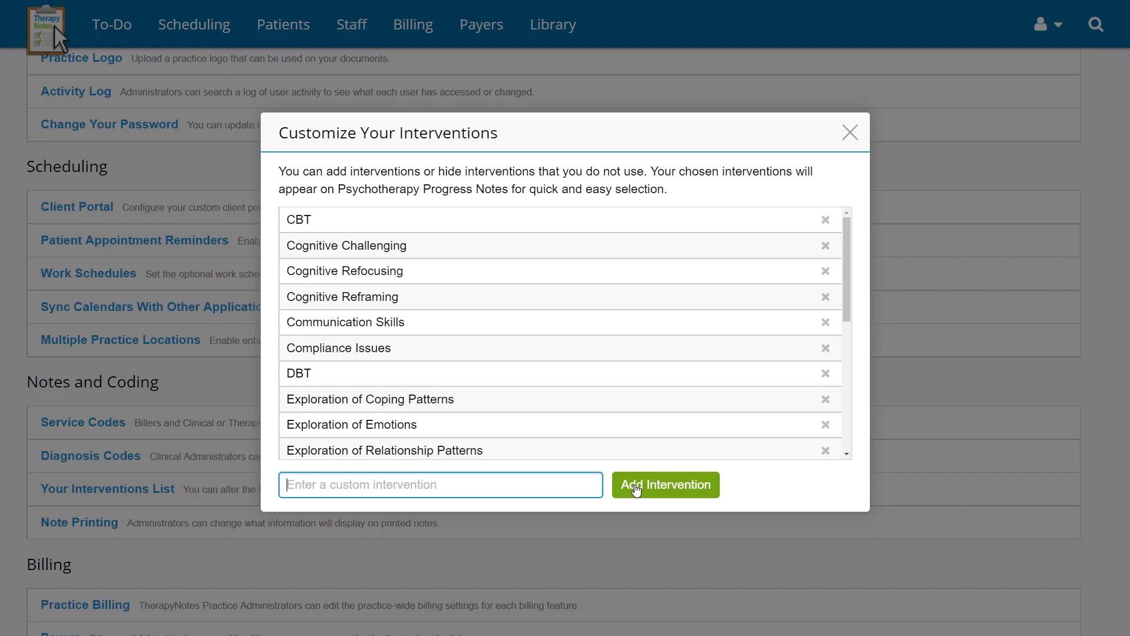
left_click(826, 220)
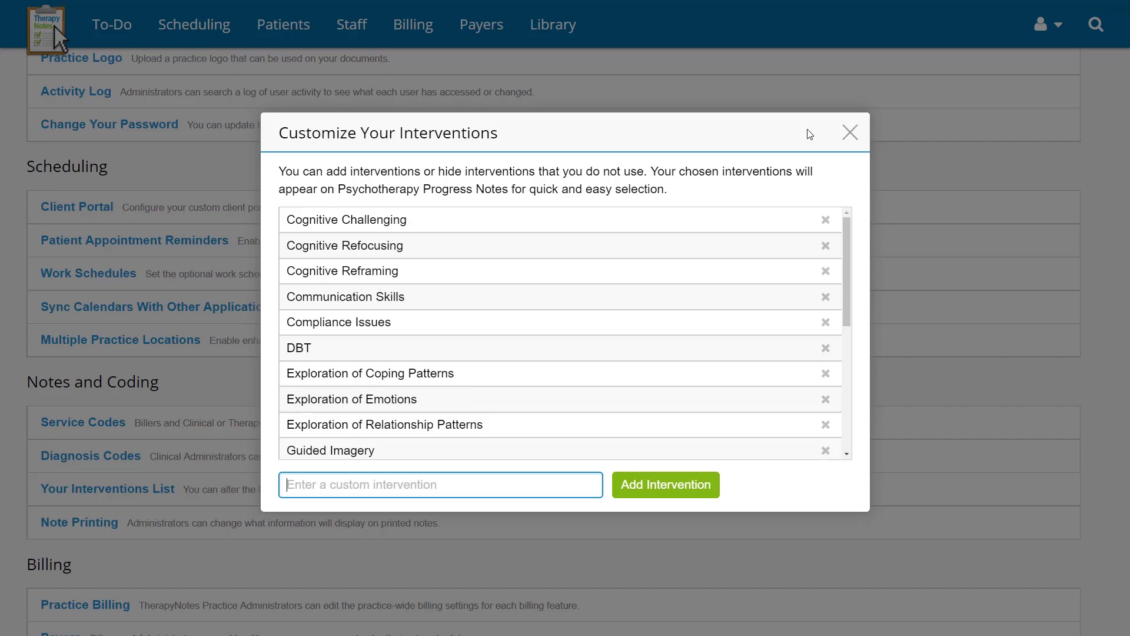
left_click(850, 132)
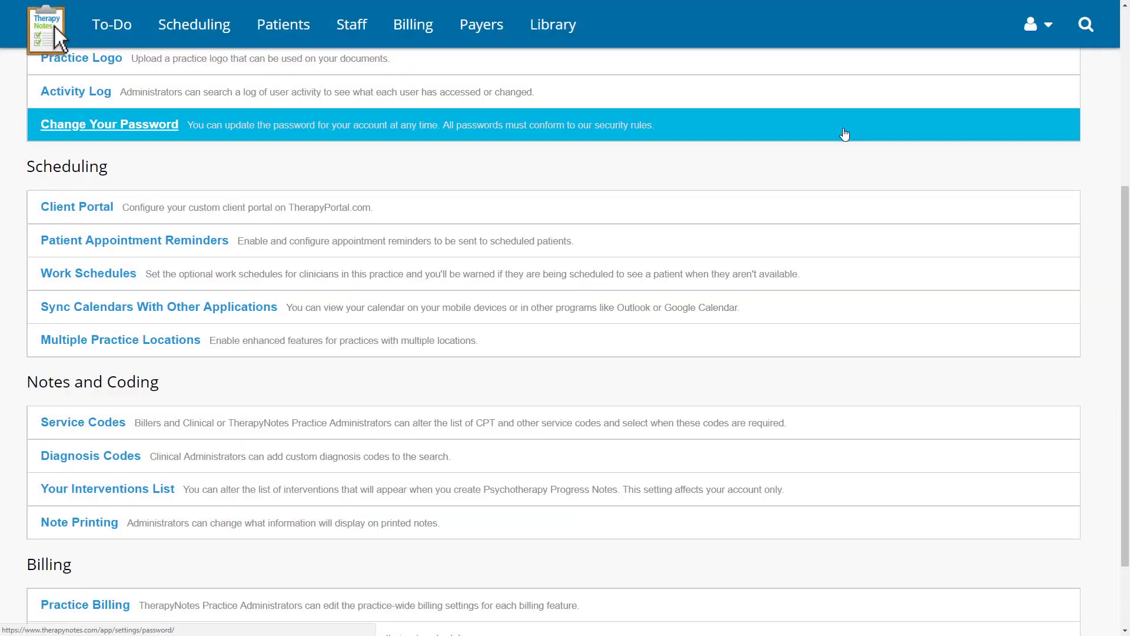
Step: Add patient account number and payer name/ID to note headers, printed only on the first page
scroll(440, 343, "down", 1)
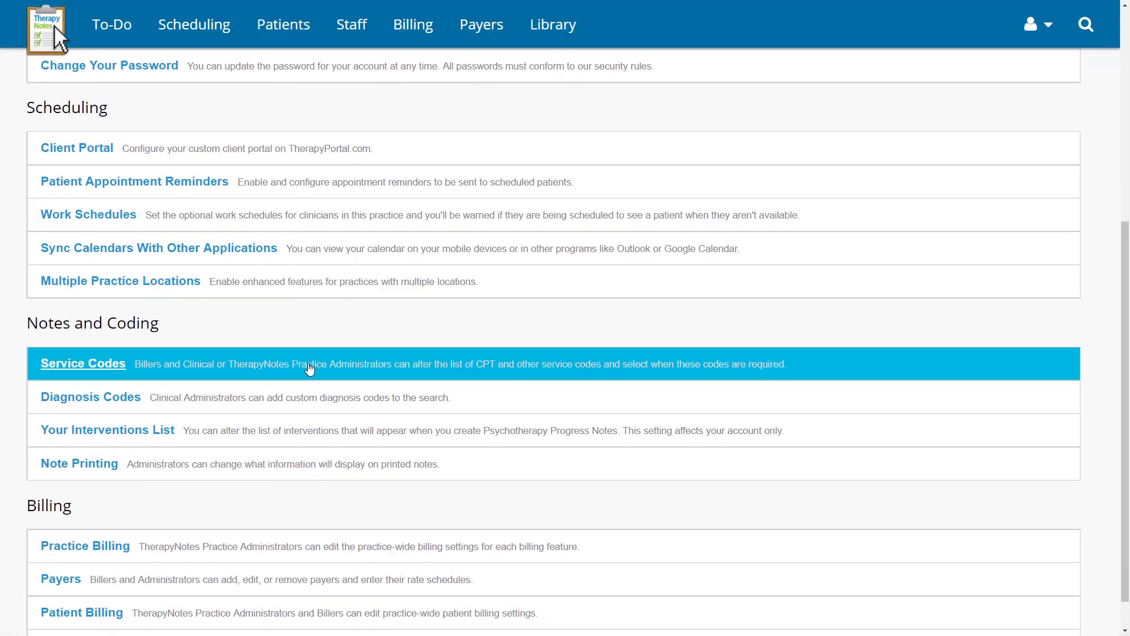
left_click(145, 465)
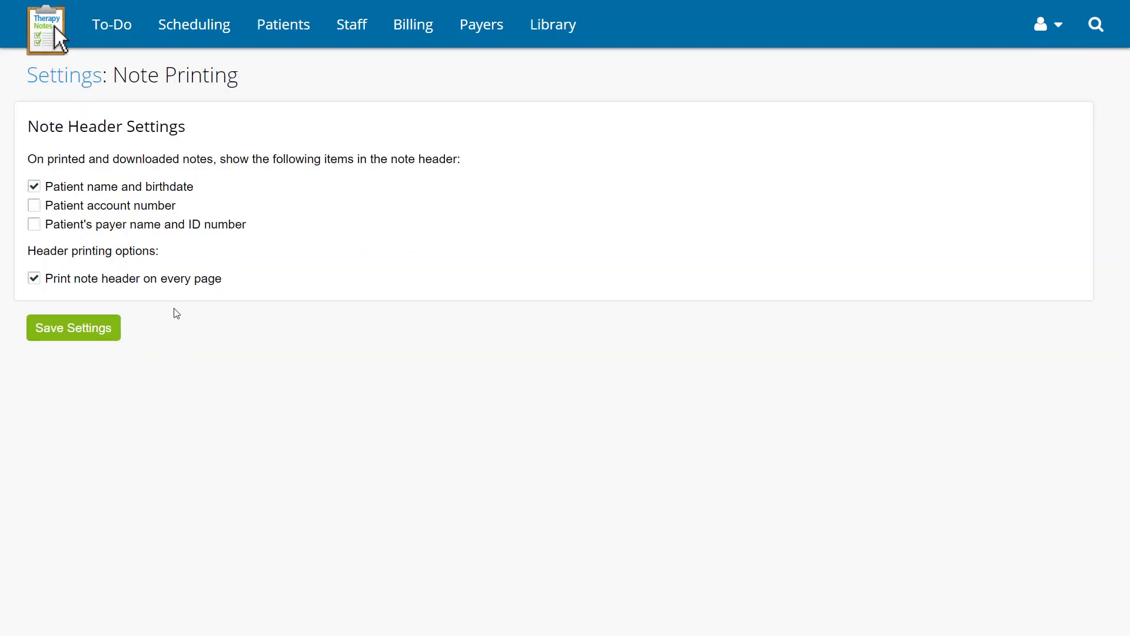
left_click(34, 206)
left_click(35, 226)
left_click(35, 280)
left_click(56, 328)
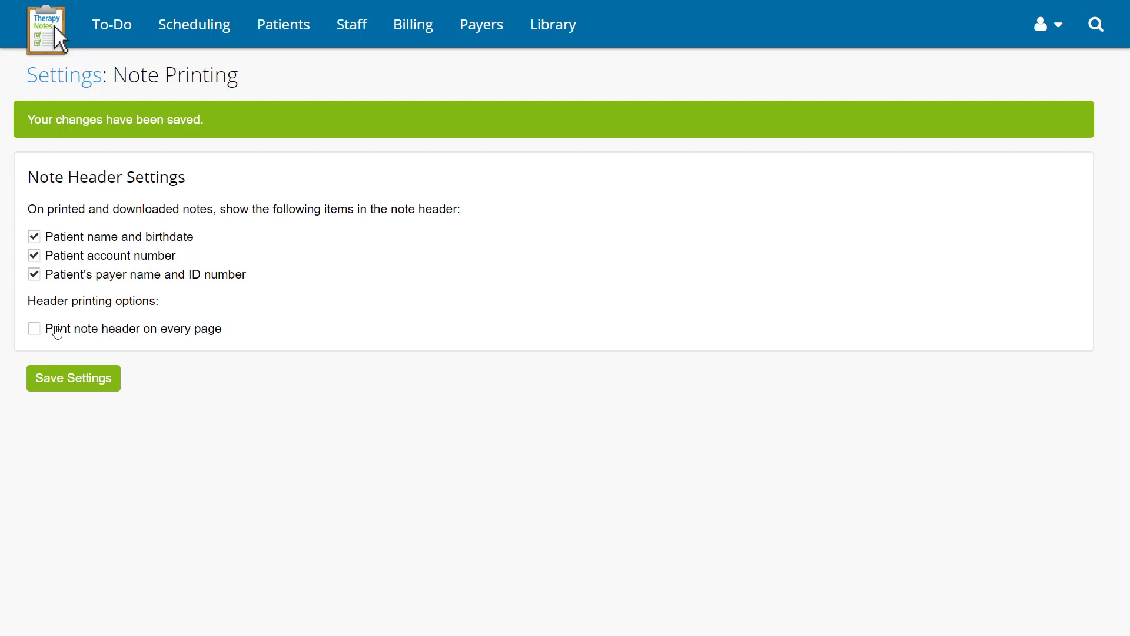
Step: Go home, check the Aug 3 appointment on the calendar, then show the 14-item To-Do list
left_click(59, 47)
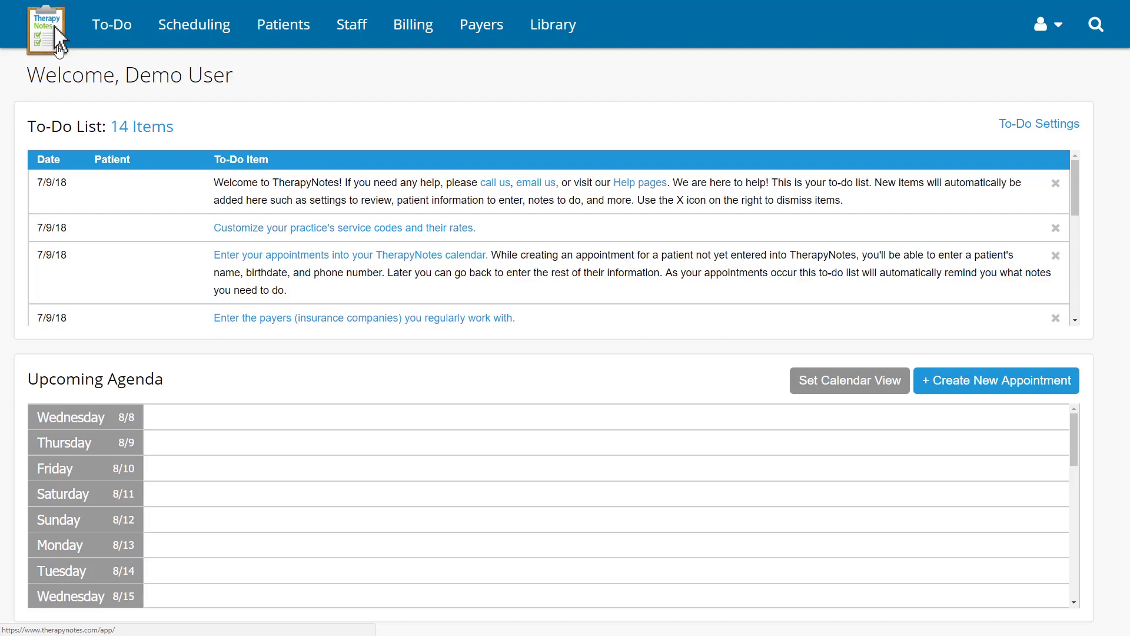
left_click(161, 41)
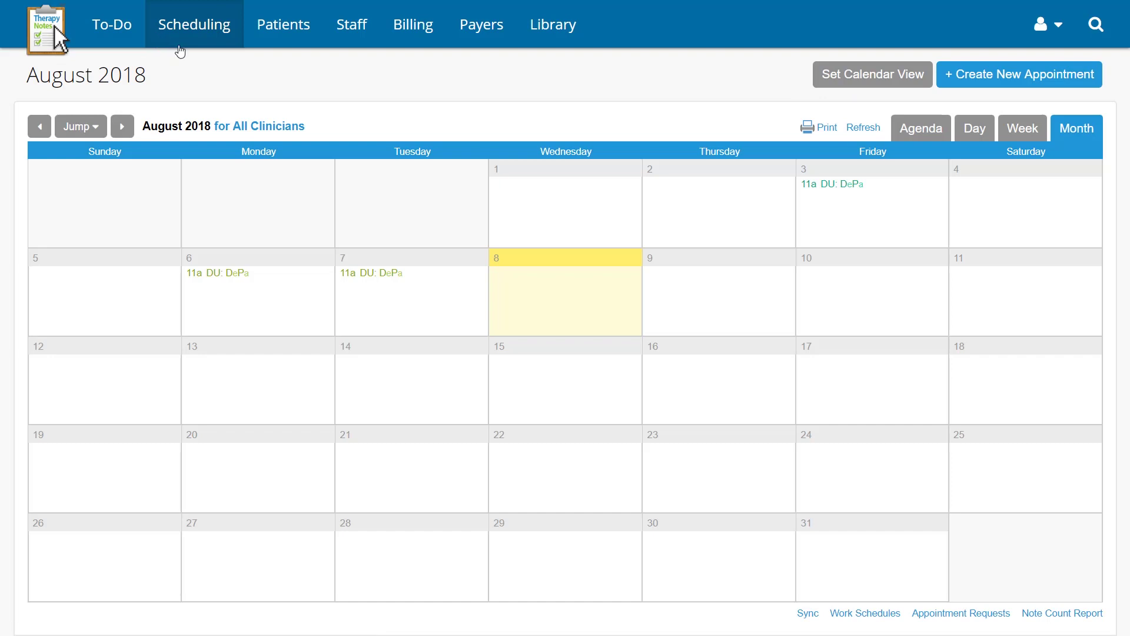
mouse_move(815, 187)
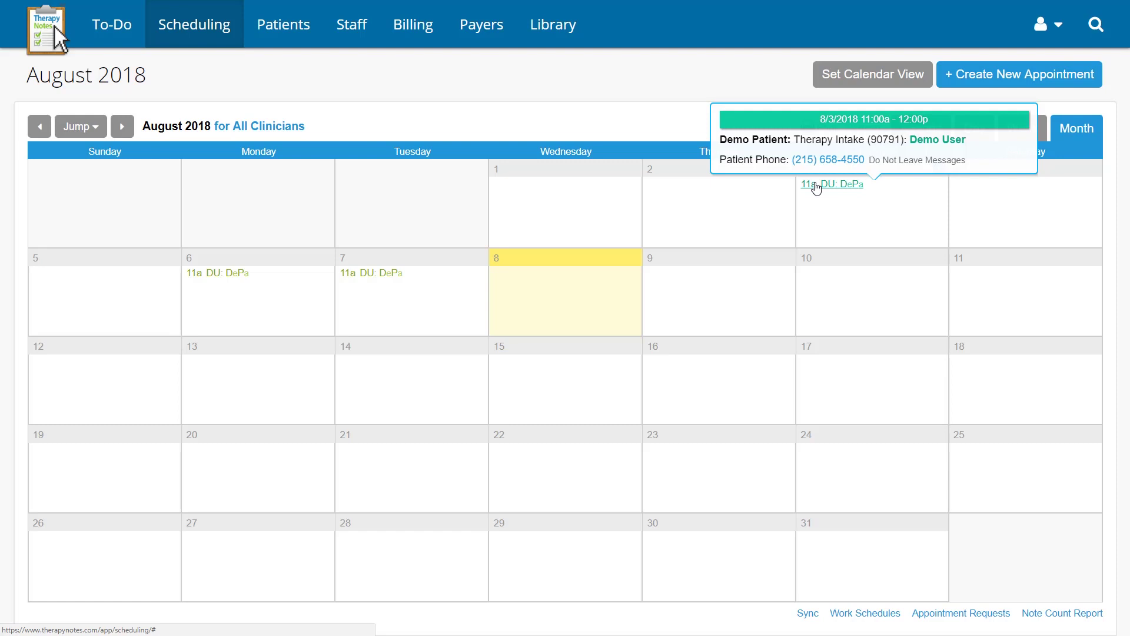
left_click(117, 24)
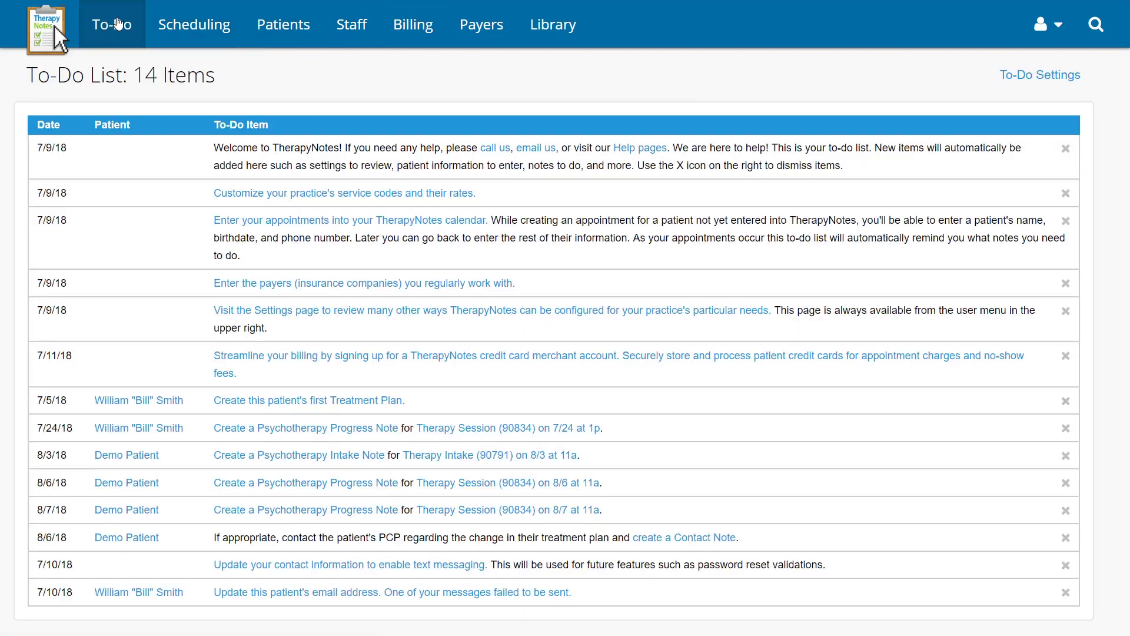
Step: Open the 8/3 intake note from the to-do list, then leave it for the calendar
left_click(331, 463)
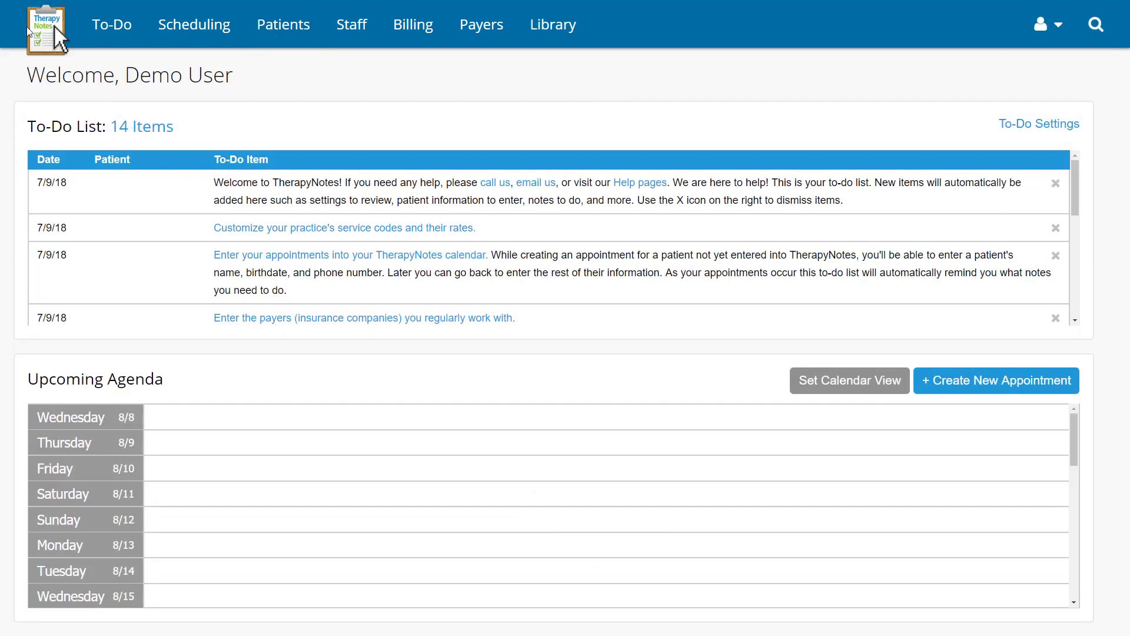
left_click(160, 28)
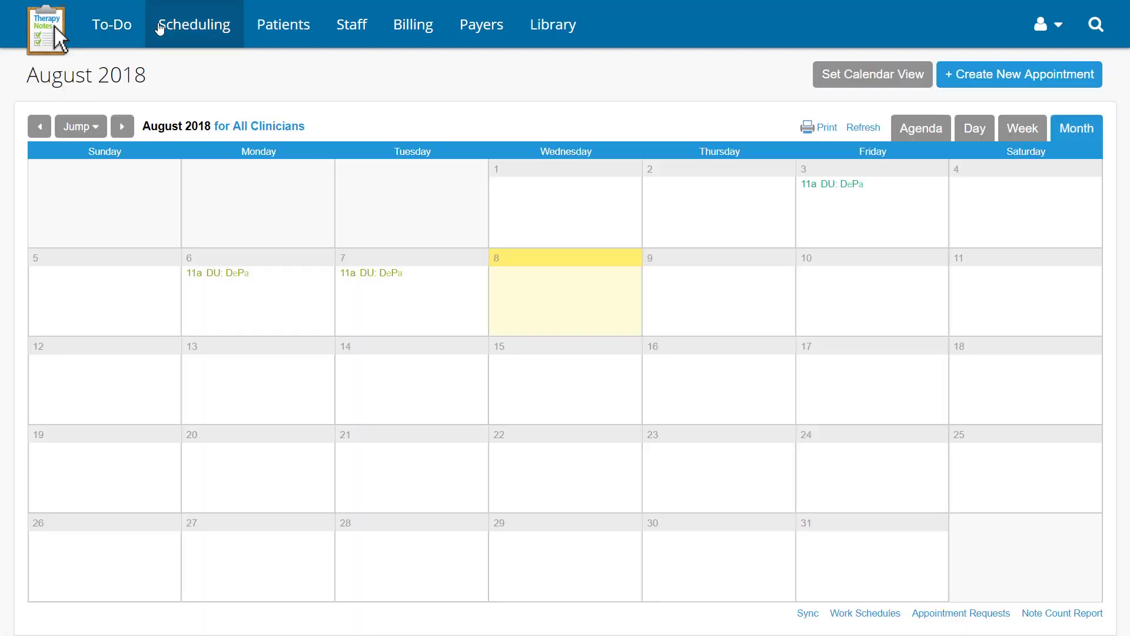
Step: Start a Psychotherapy Intake Note from the August 3 appointment's Notes
mouse_move(818, 186)
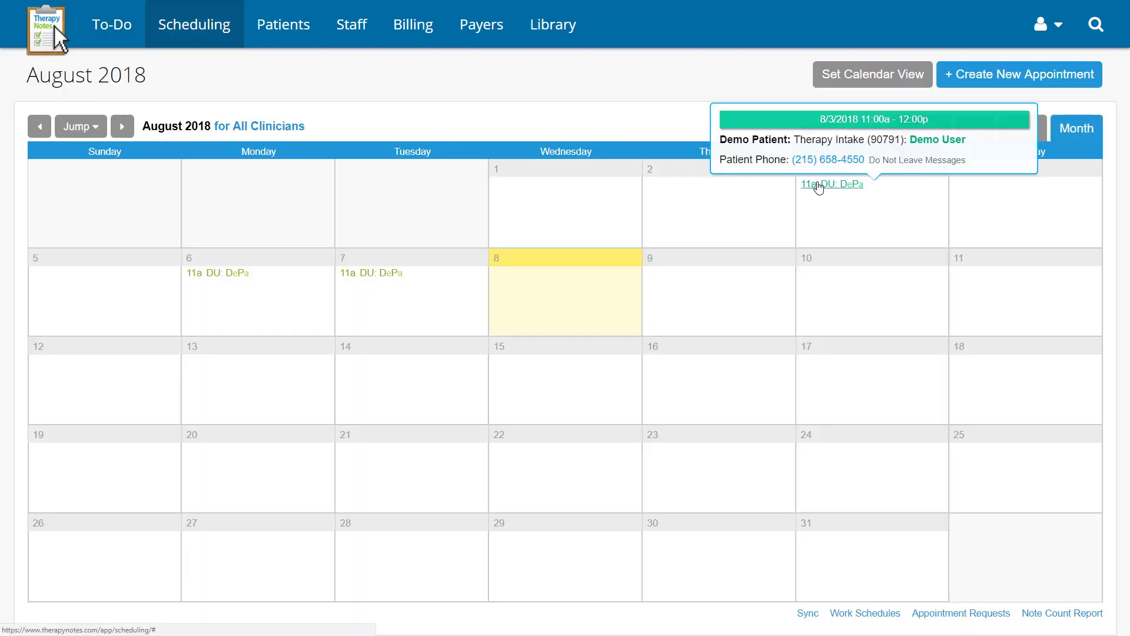
left_click(818, 186)
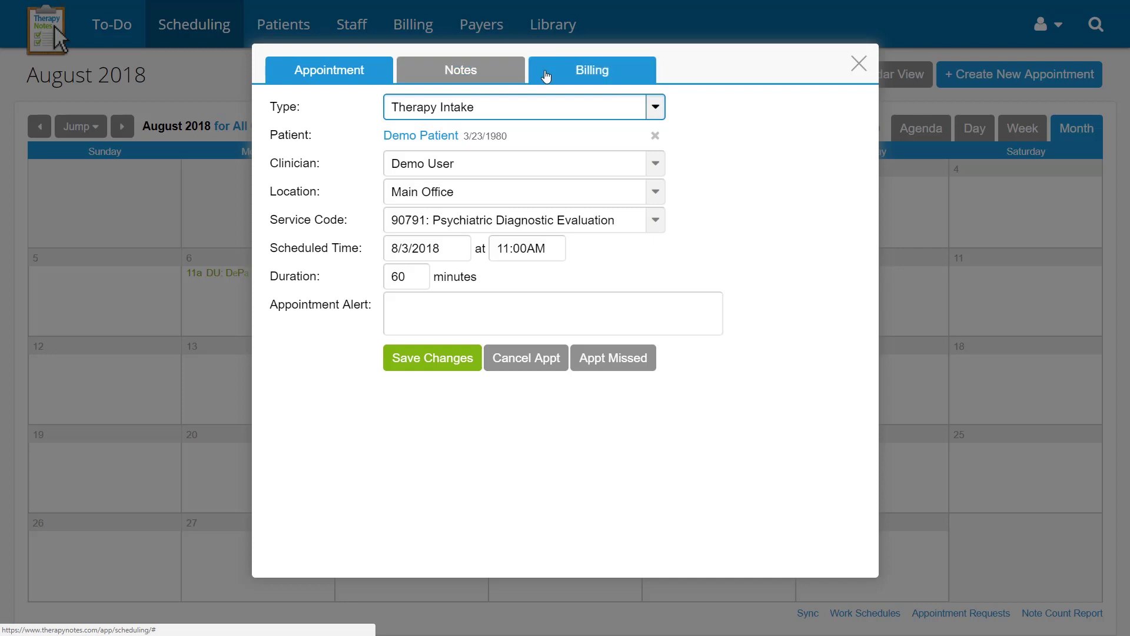
left_click(498, 78)
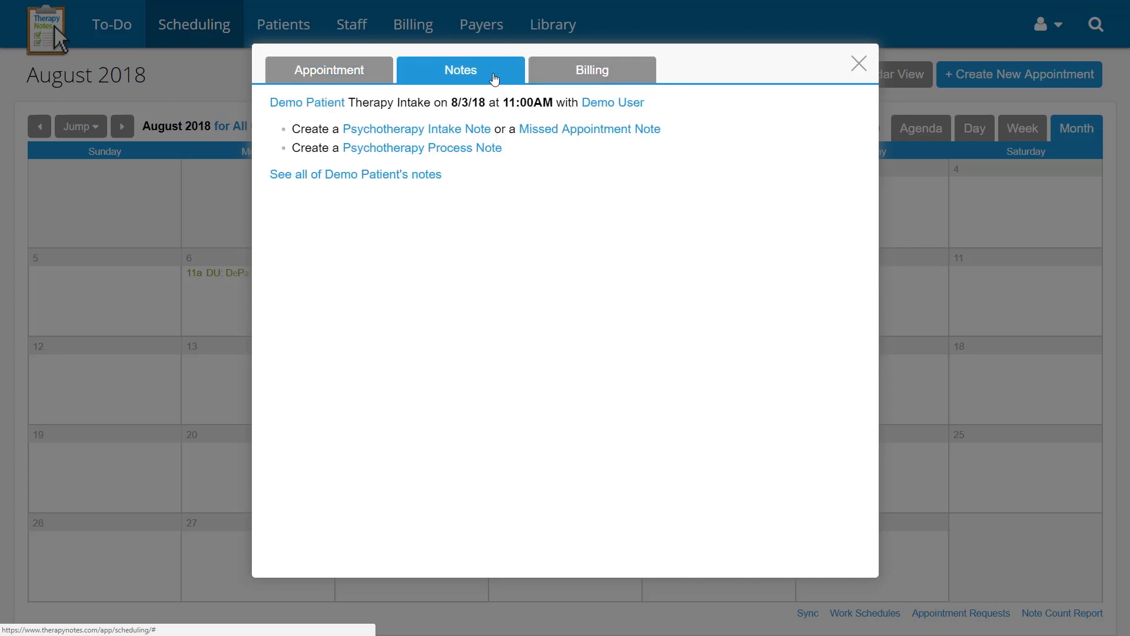
left_click(368, 130)
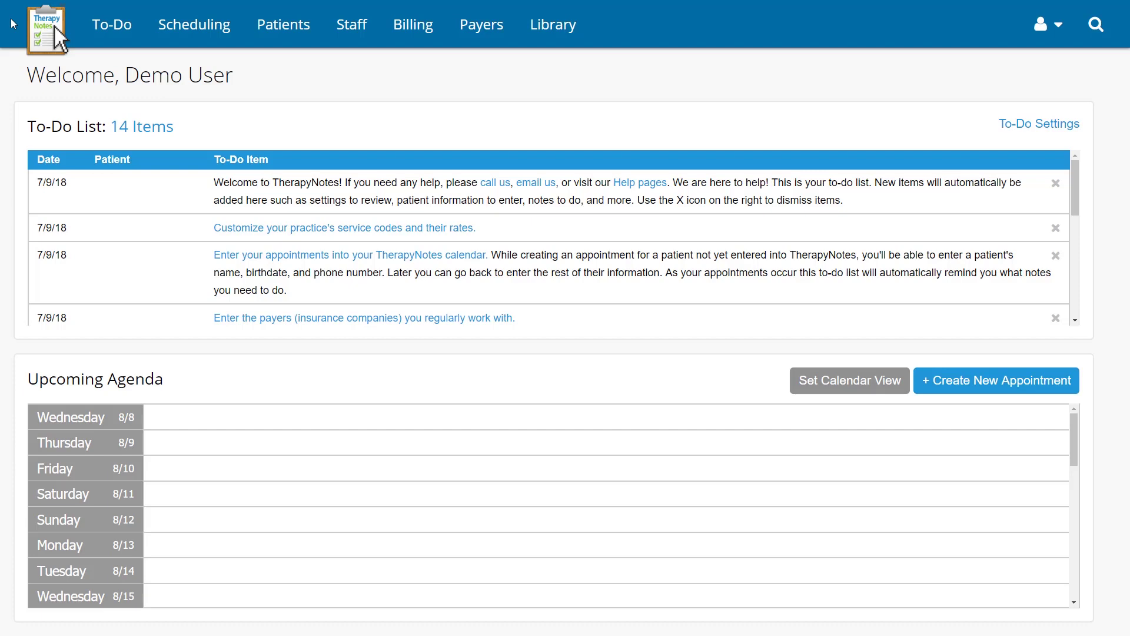
Step: From Demo Patient's Documents, create a Psychotherapy Intake Note for the 8/3 11AM intake
left_click(274, 29)
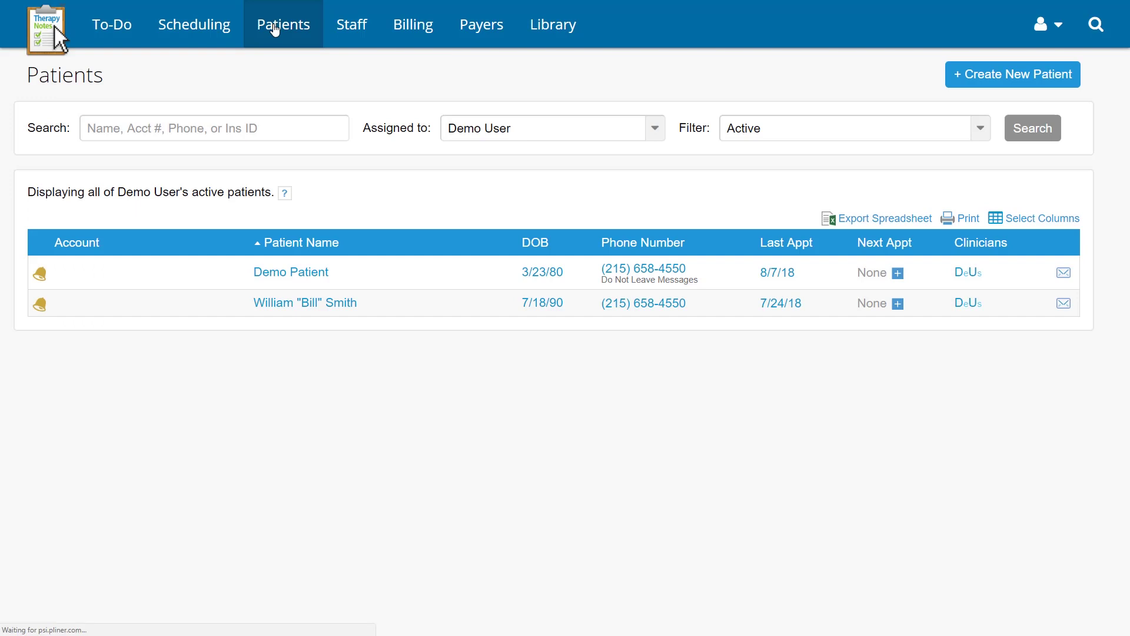
left_click(277, 272)
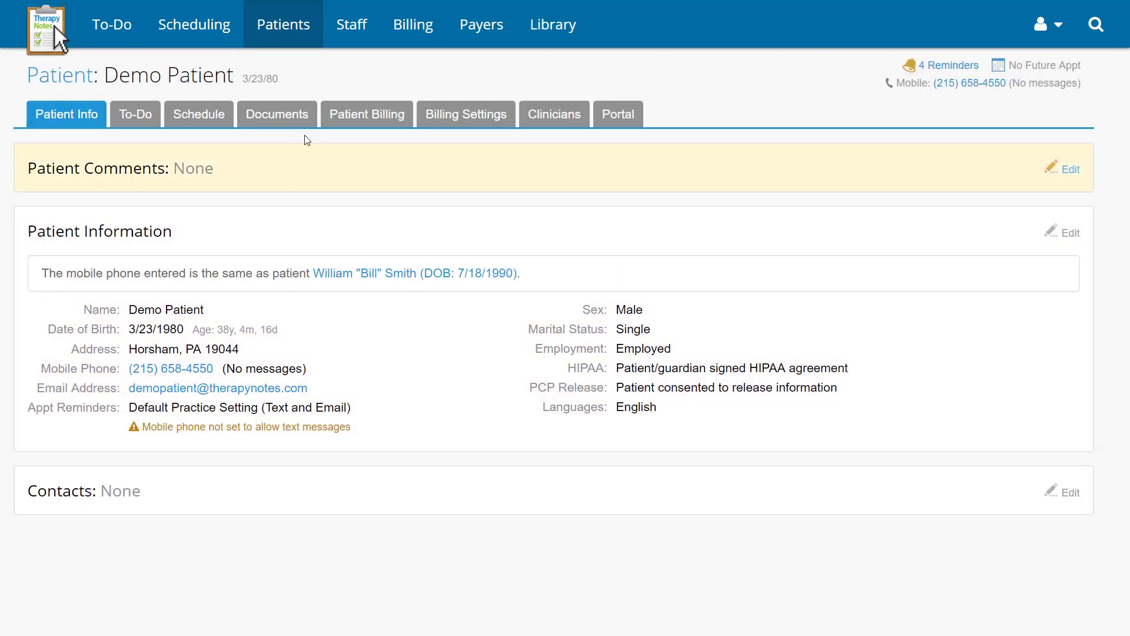
left_click(301, 120)
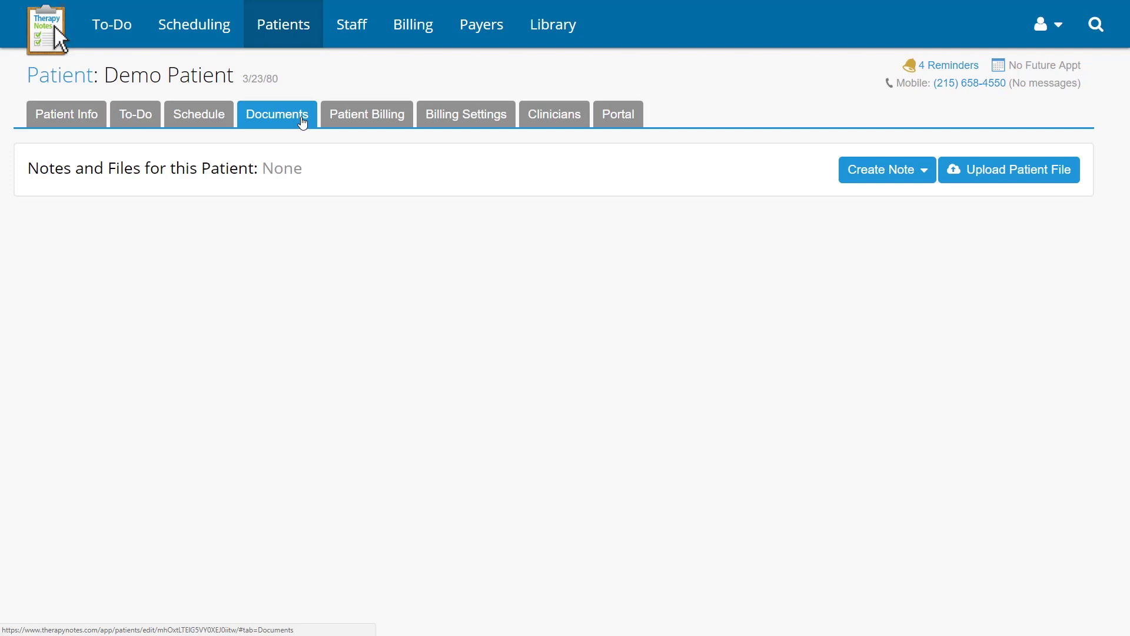
left_click(898, 171)
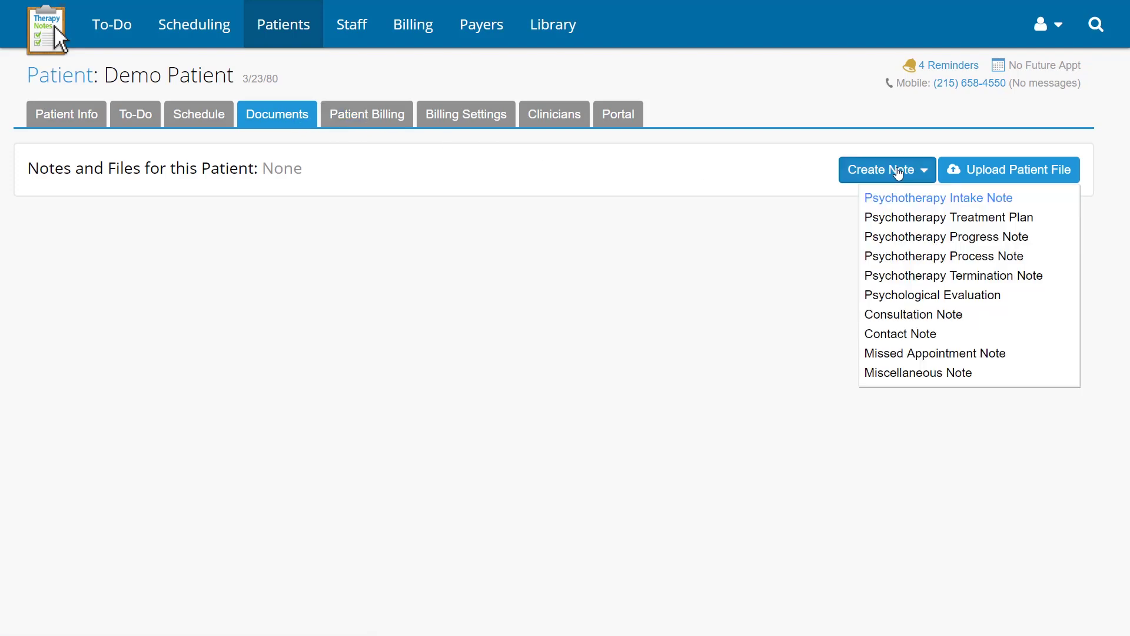
left_click(915, 201)
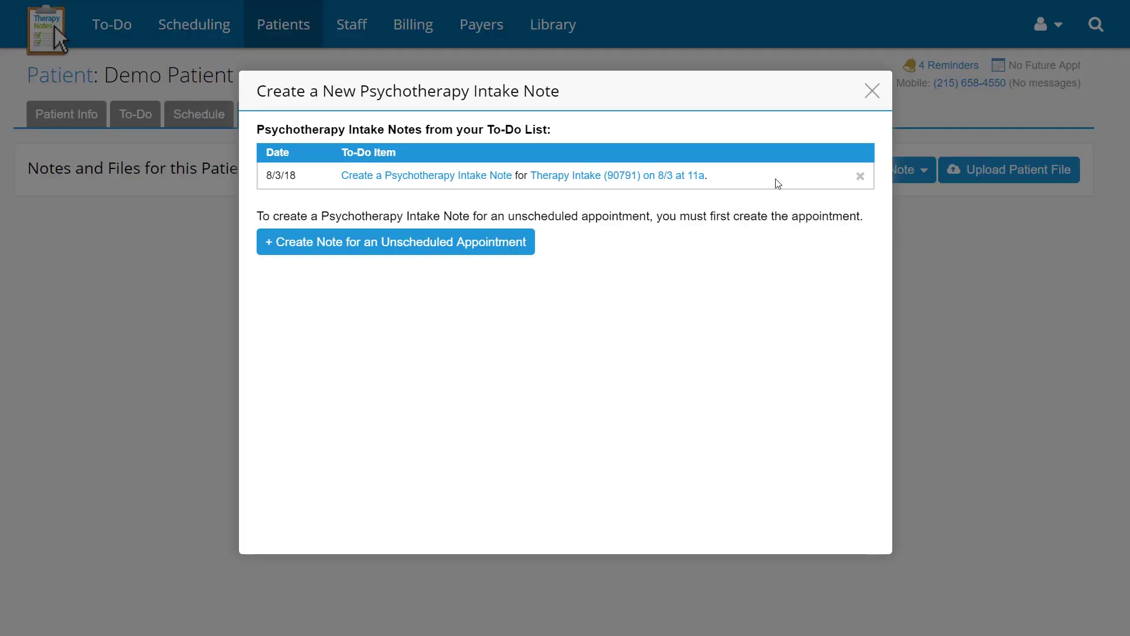
left_click(484, 177)
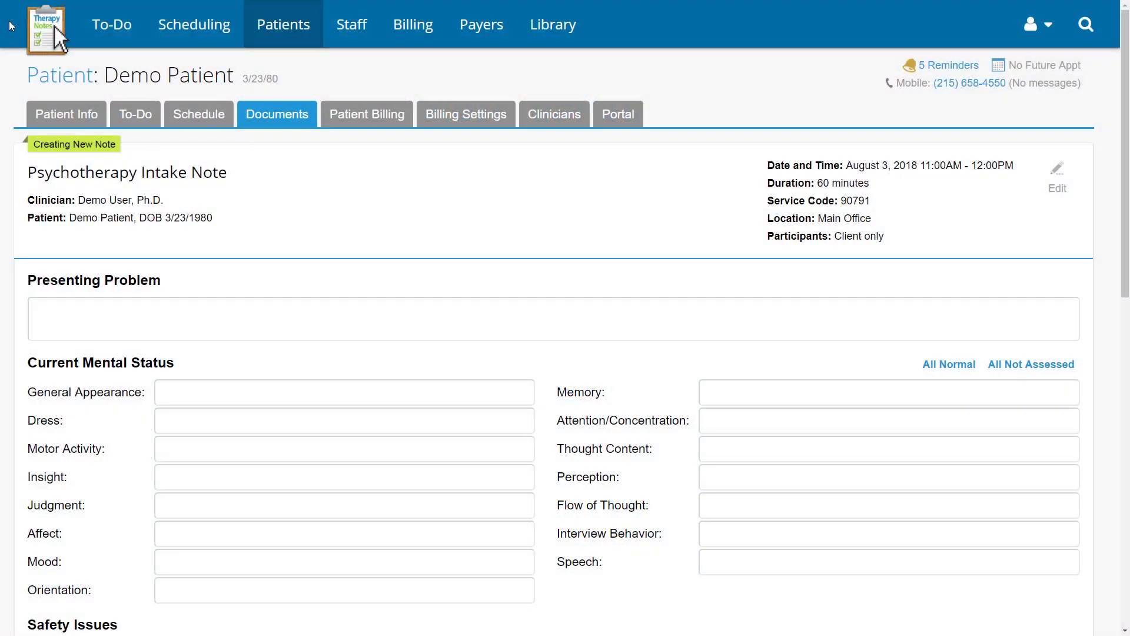
Step: Fill in the intake note's observations and F84.0 Autism Spectrum Disorder diagnosis, saving a draft
scroll(9, 20, "down", 3)
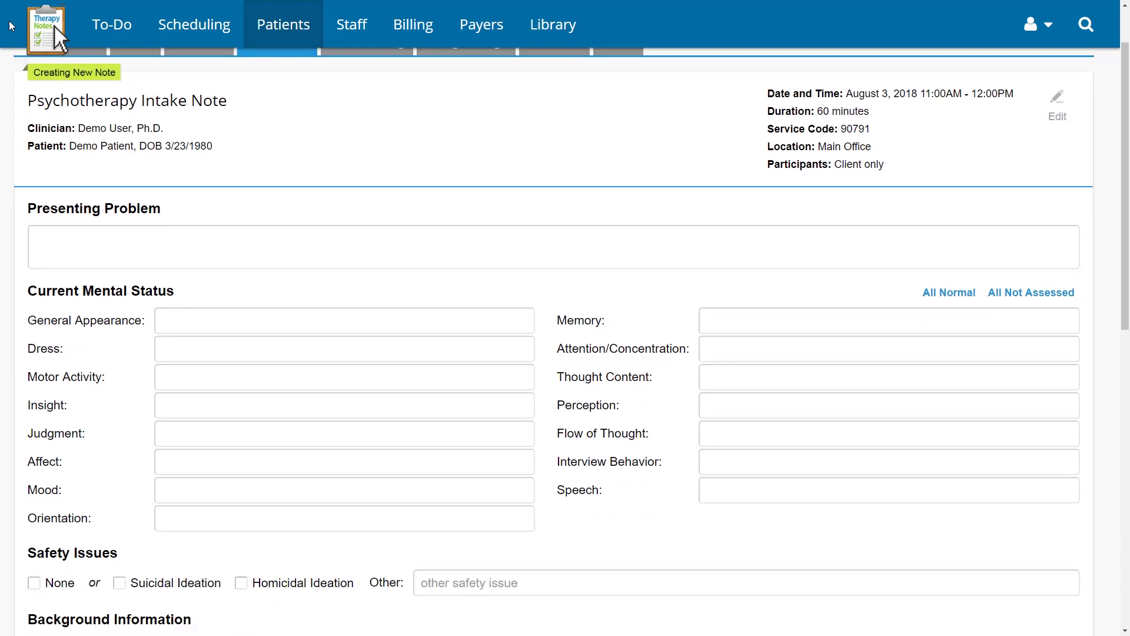
left_click(250, 216)
left_click(377, 244)
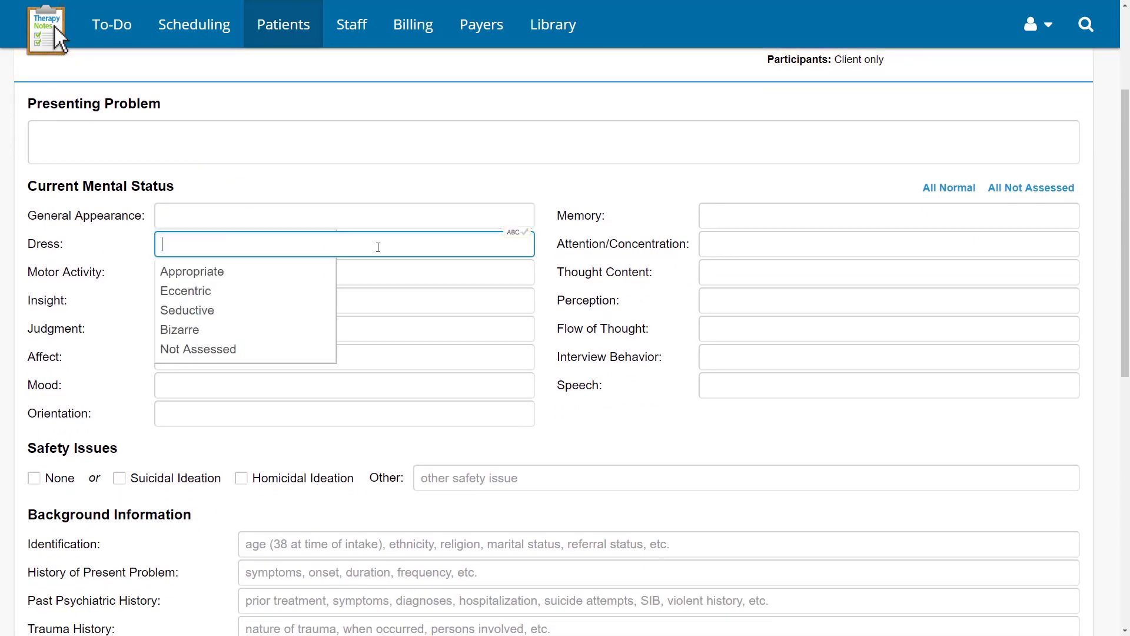
scroll(353, 265, "down", 1)
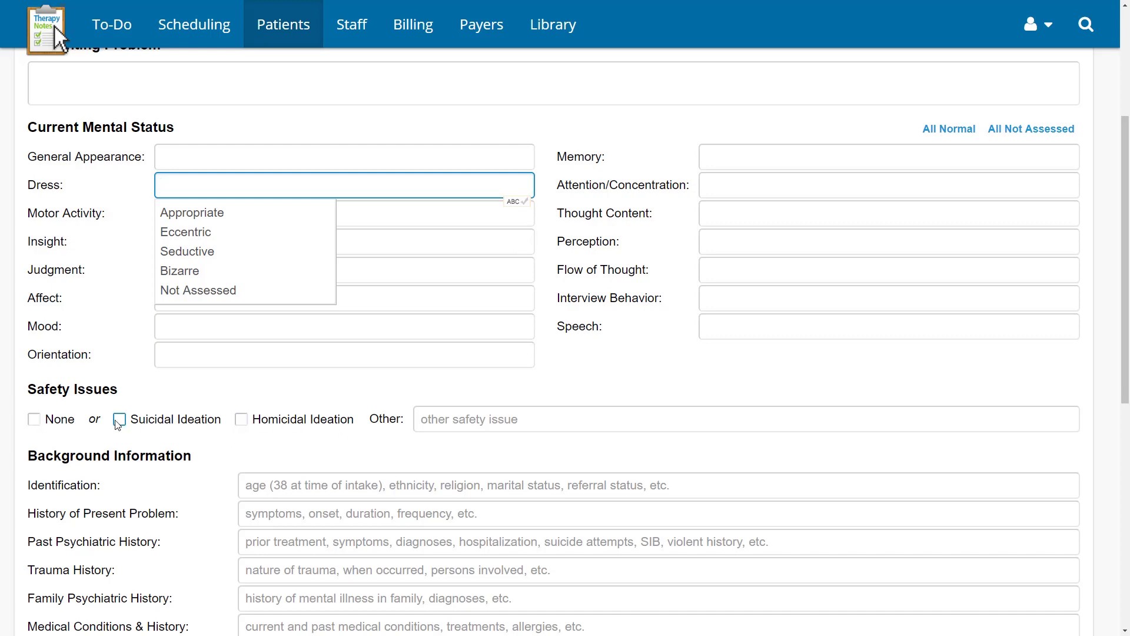
scroll(112, 366, "down", 1)
scroll(113, 363, "down", 7)
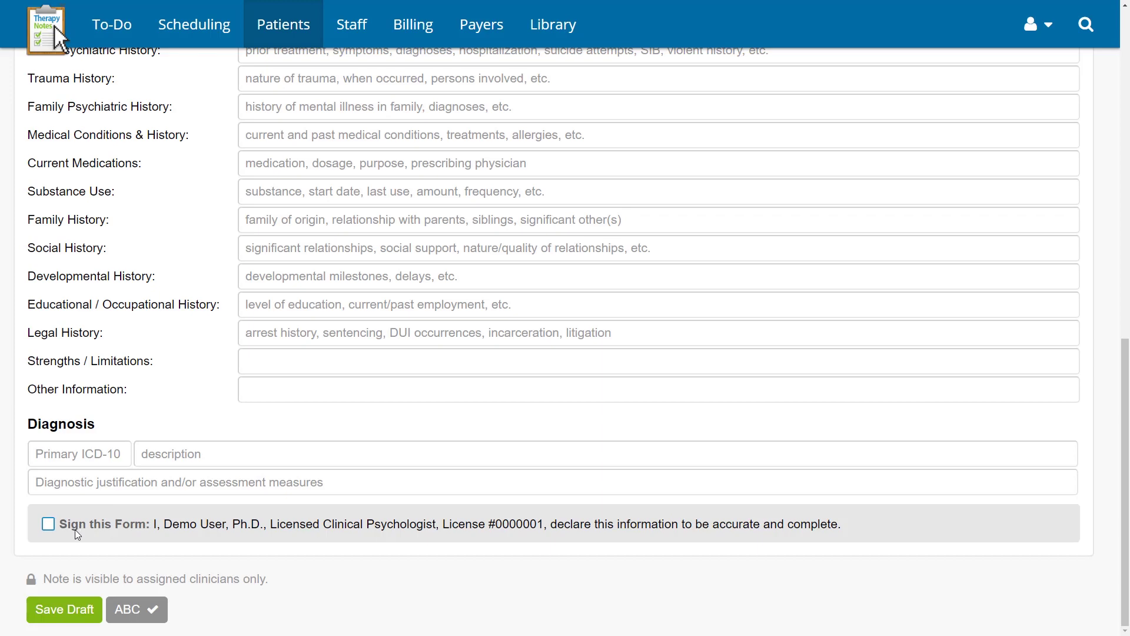
left_click(73, 610)
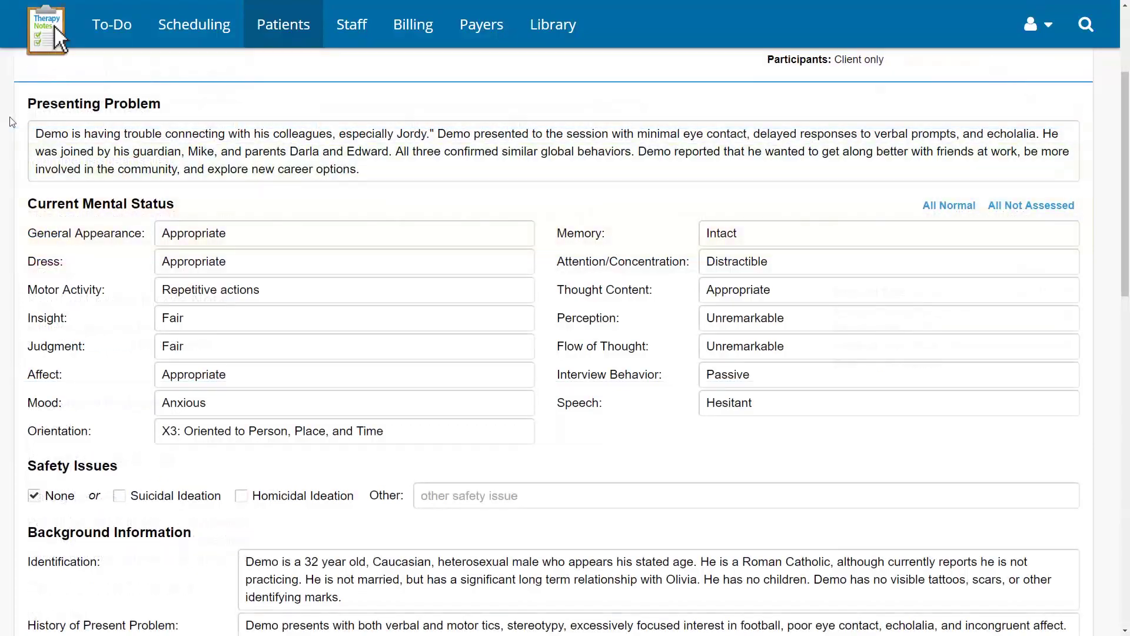
Step: Sign the intake note and create it as complete
scroll(11, 122, "down", 20)
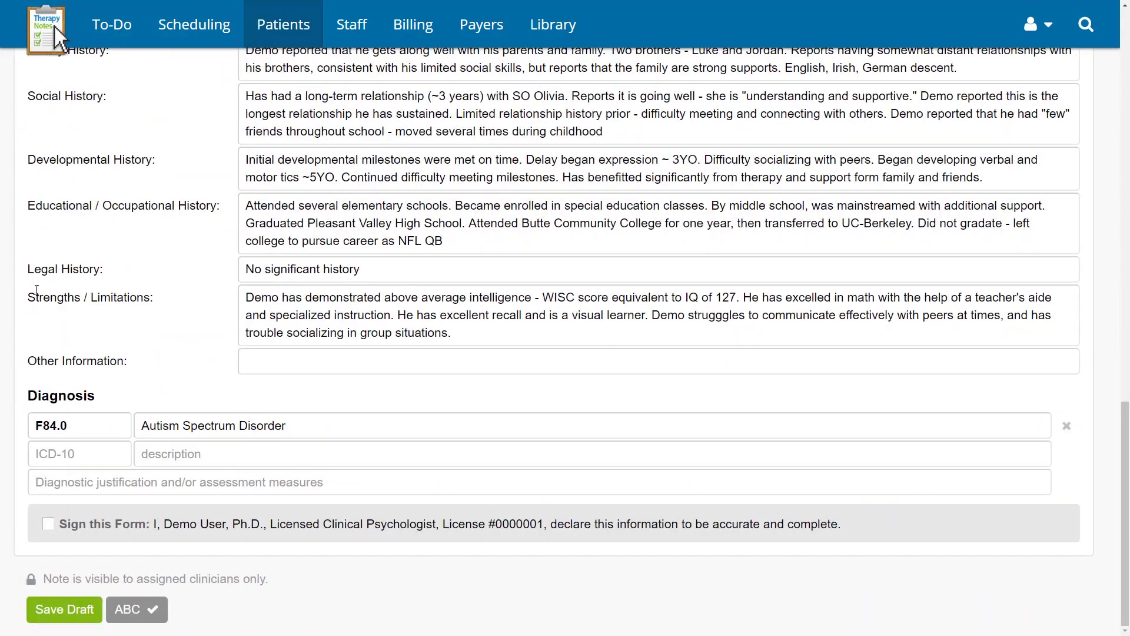
left_click(49, 524)
left_click(84, 608)
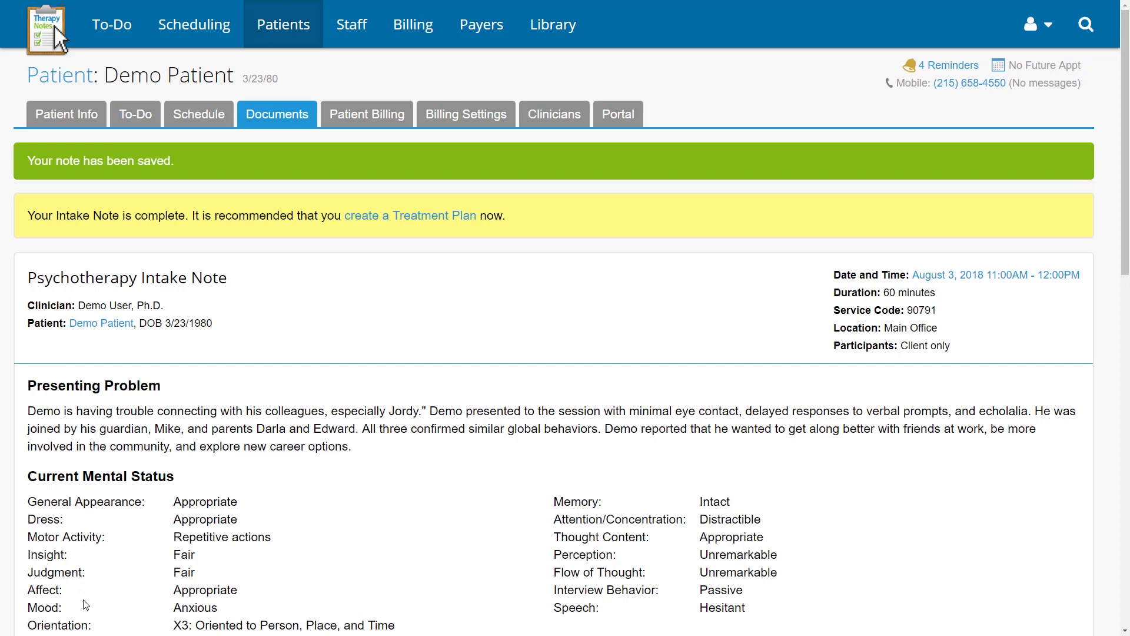
Step: Show Demo Patient's documents with the signed 8/3 intake note, and list creatable note types
left_click(285, 43)
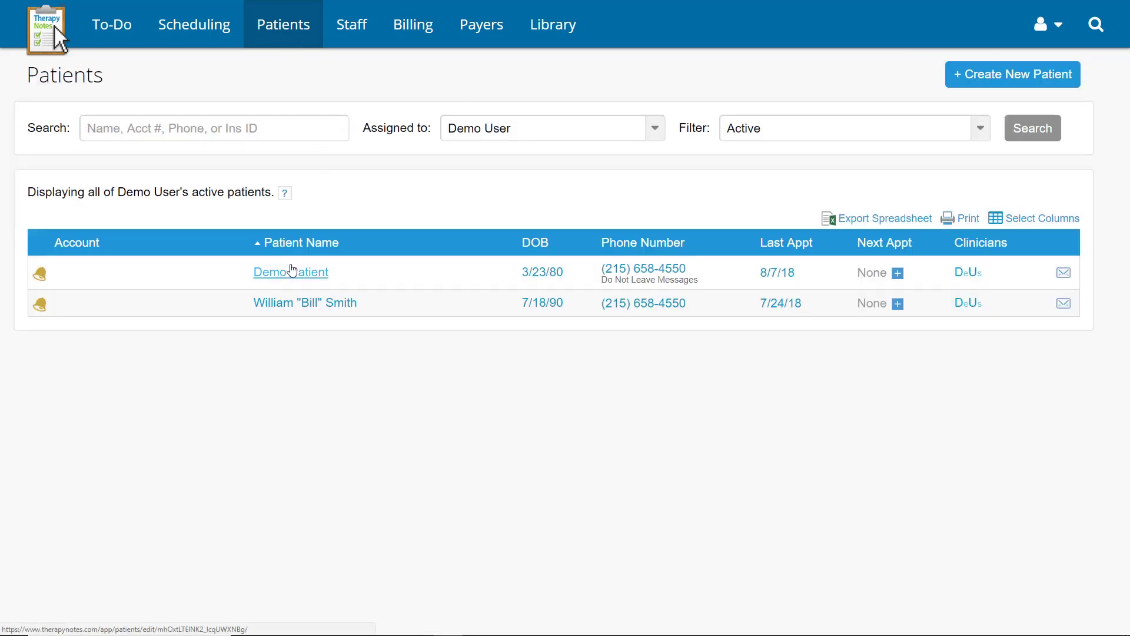
left_click(291, 271)
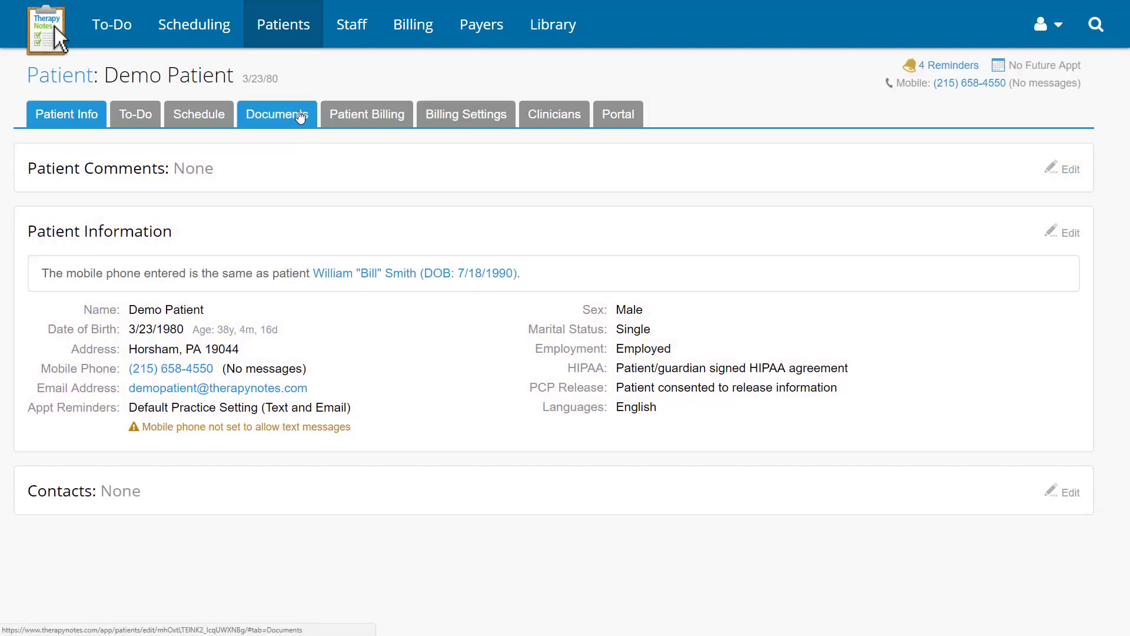
left_click(299, 115)
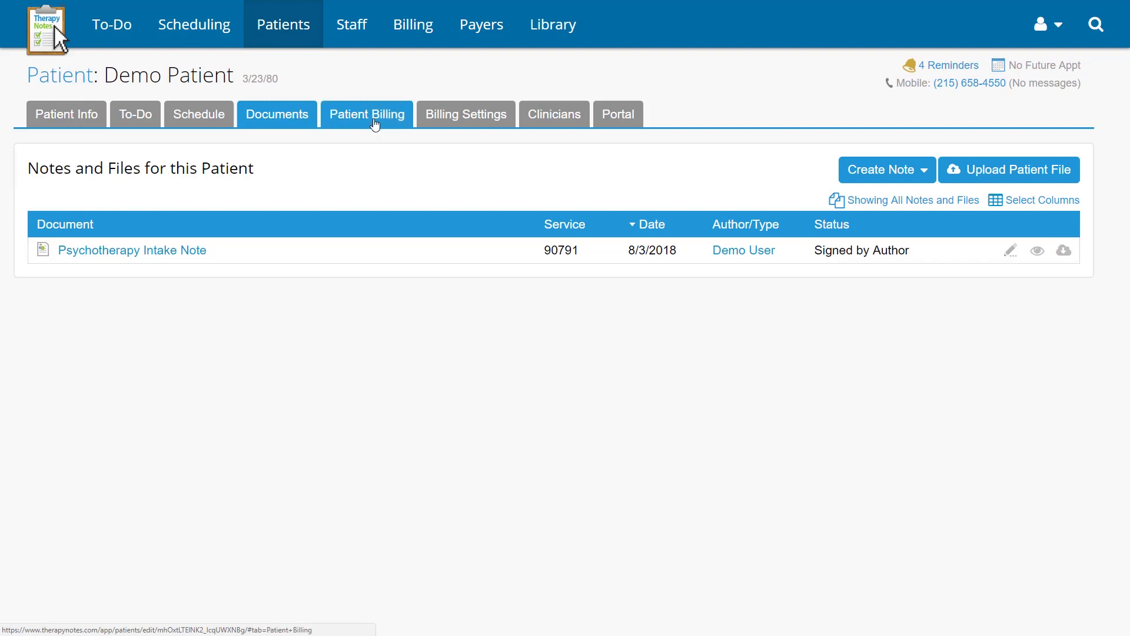
left_click(865, 178)
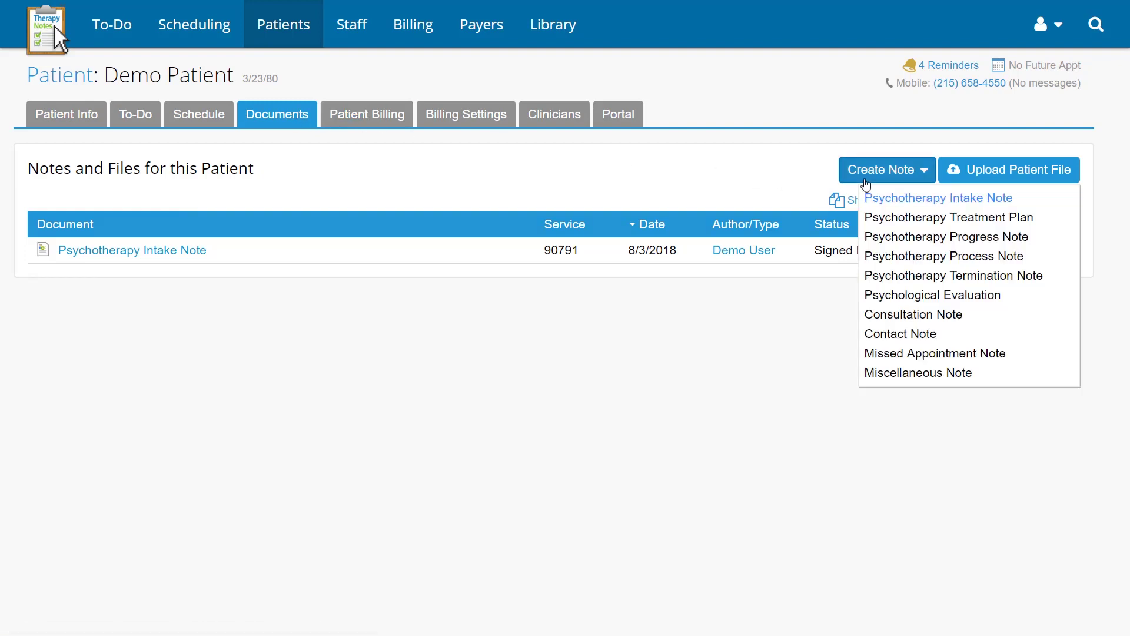
Step: For a new Consultation Note, create an unscheduled appointment on 8/6/2018 at 10:00AM
left_click(919, 321)
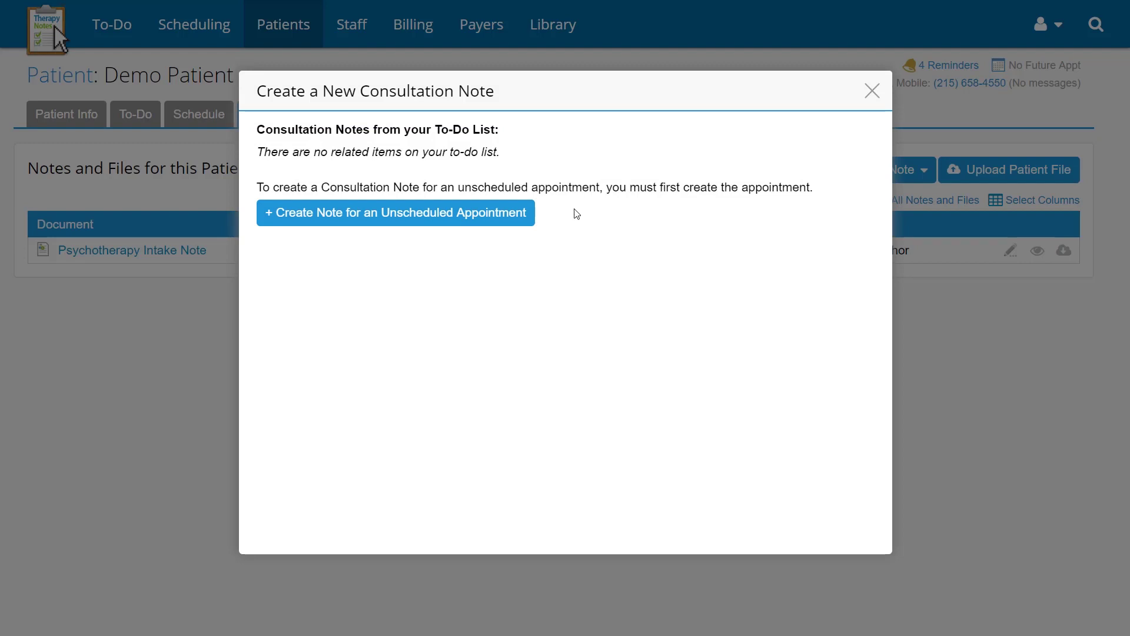
left_click(514, 217)
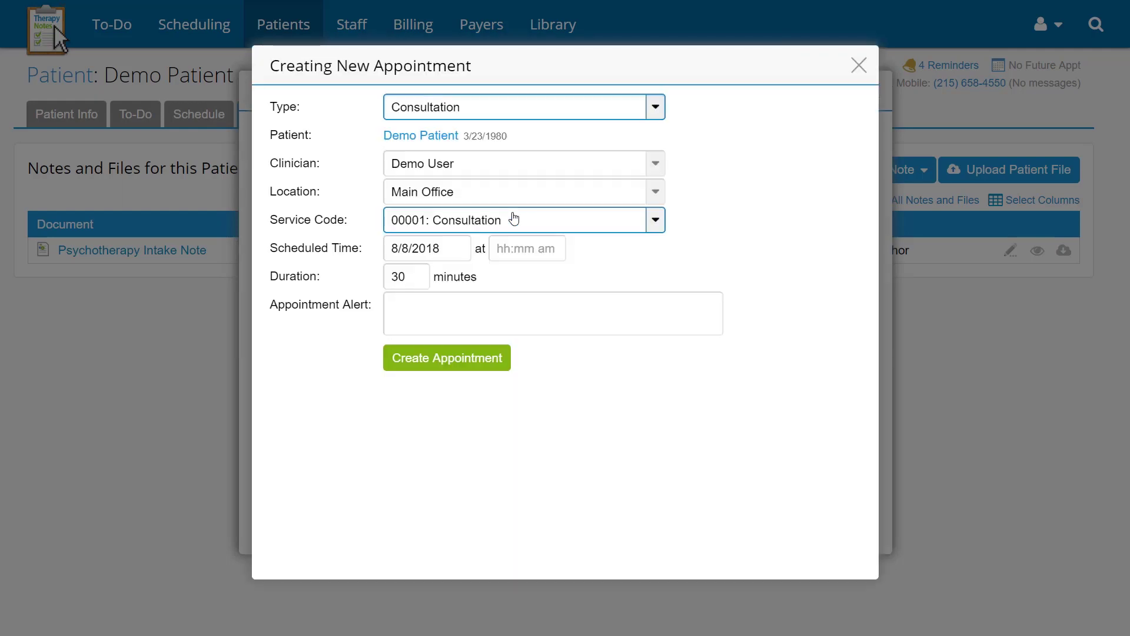
left_click(508, 247)
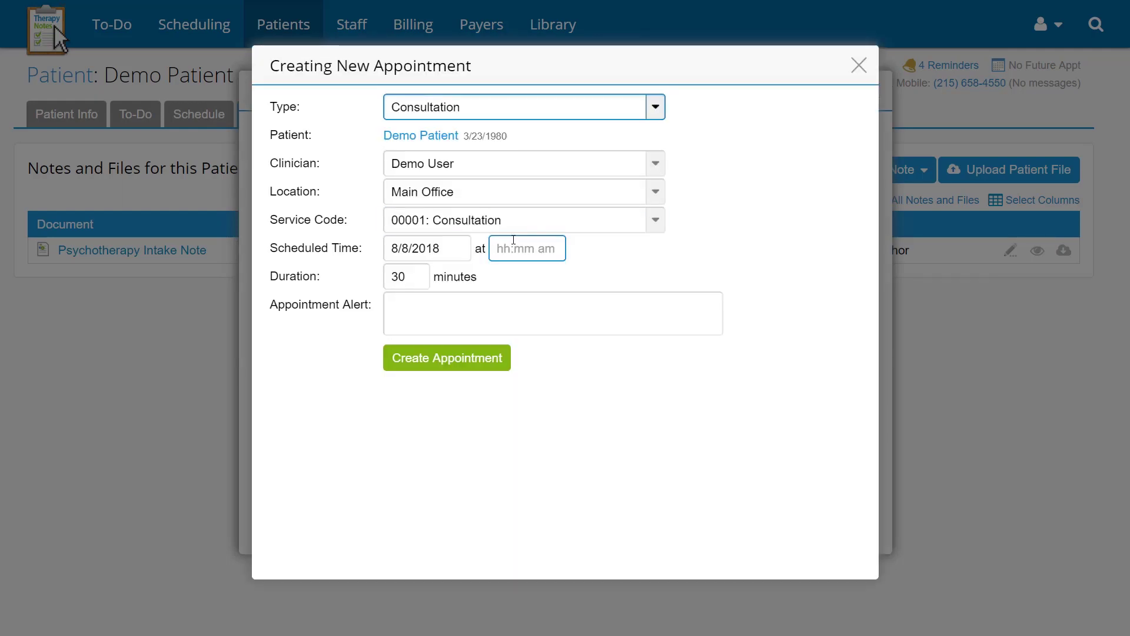
left_click(517, 353)
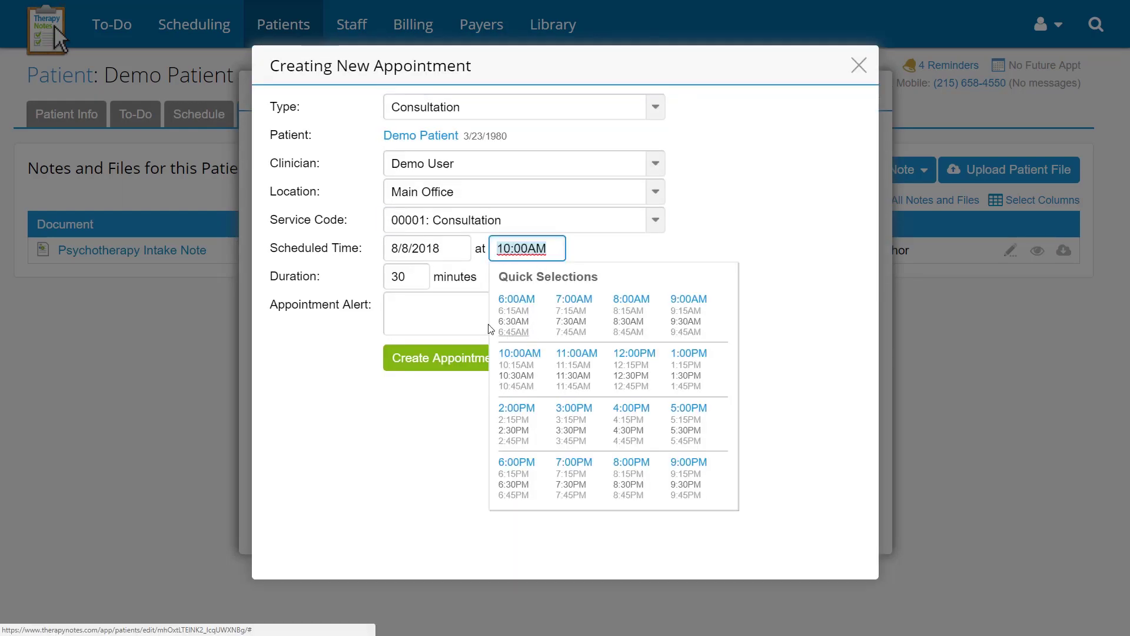
key("shift+Tab")
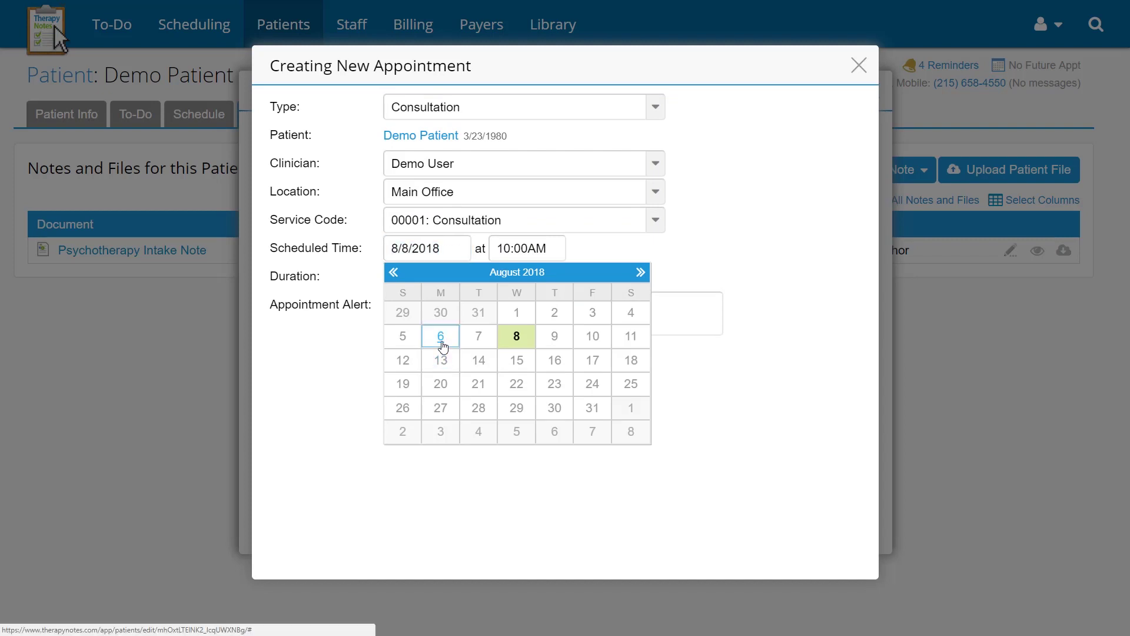
left_click(441, 338)
left_click(449, 320)
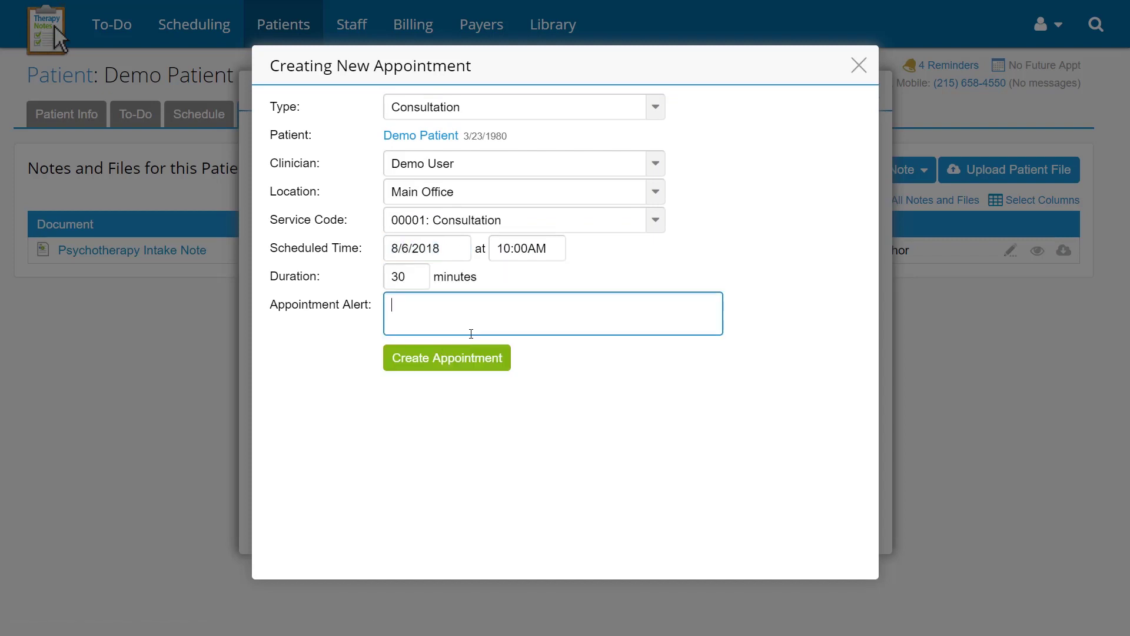
left_click(478, 361)
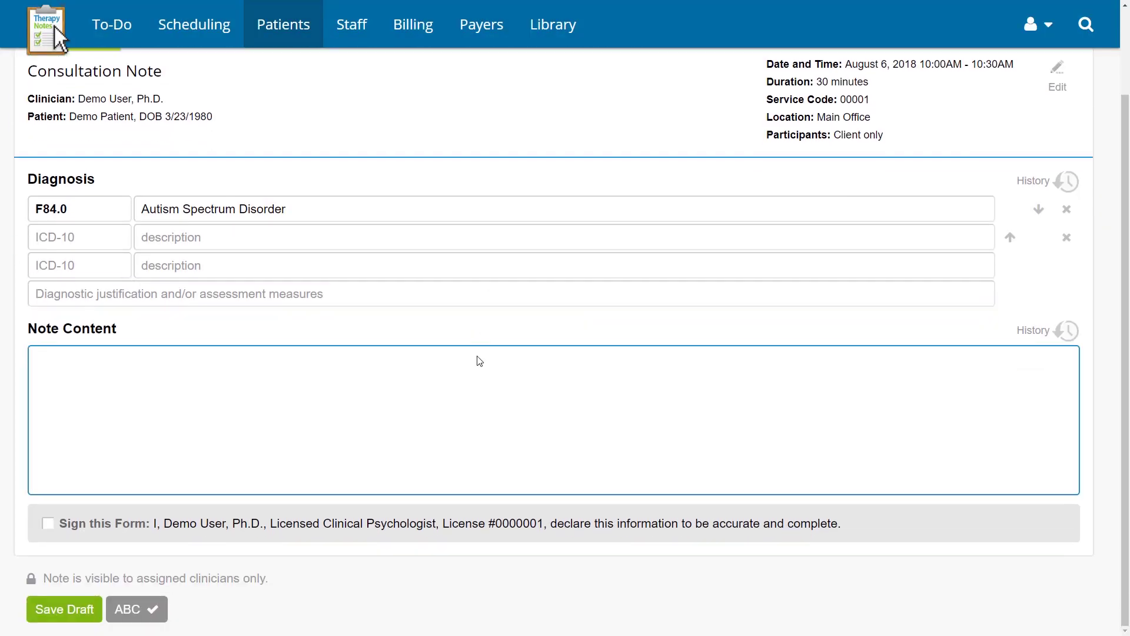
Step: Select the third diagnosis description field, then leave the consultation note unsaved
left_click(478, 356)
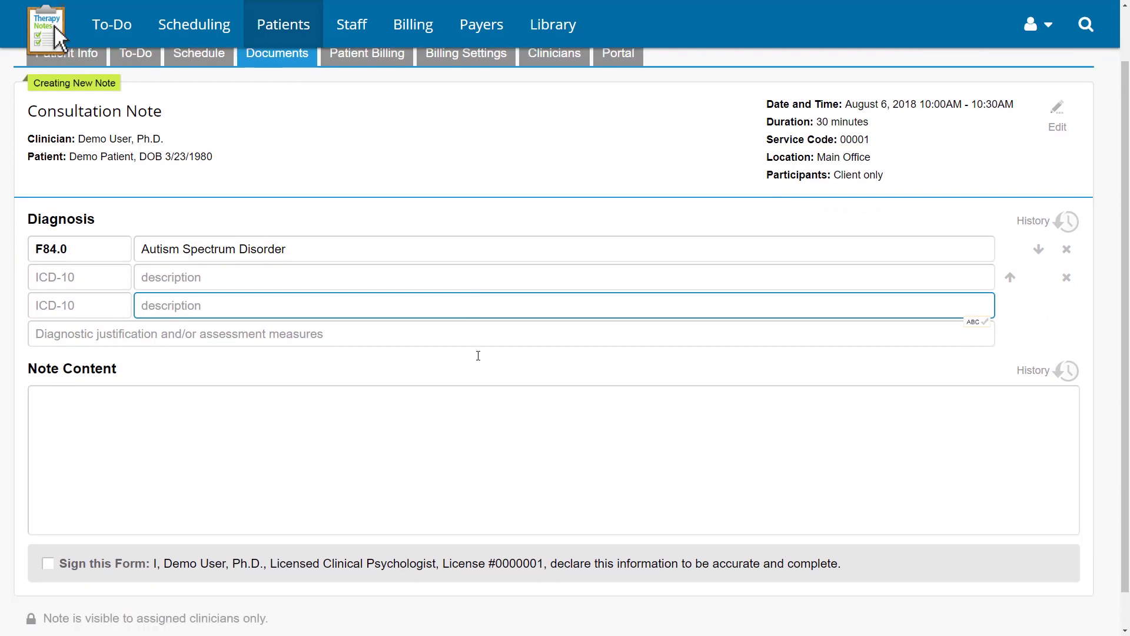
left_click(478, 355)
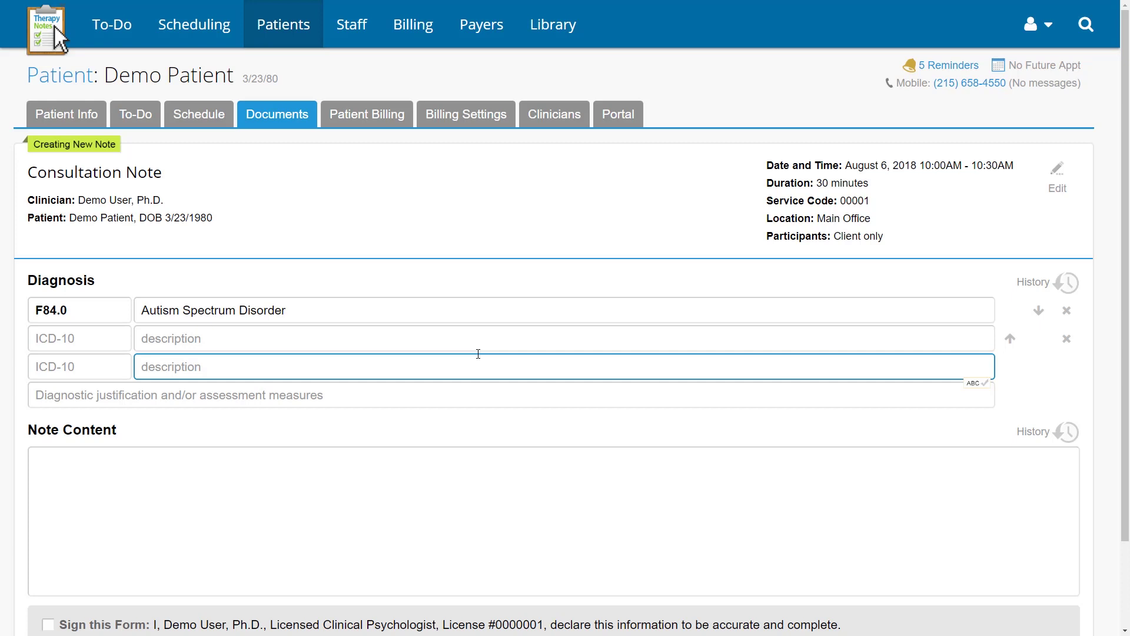
left_click(307, 115)
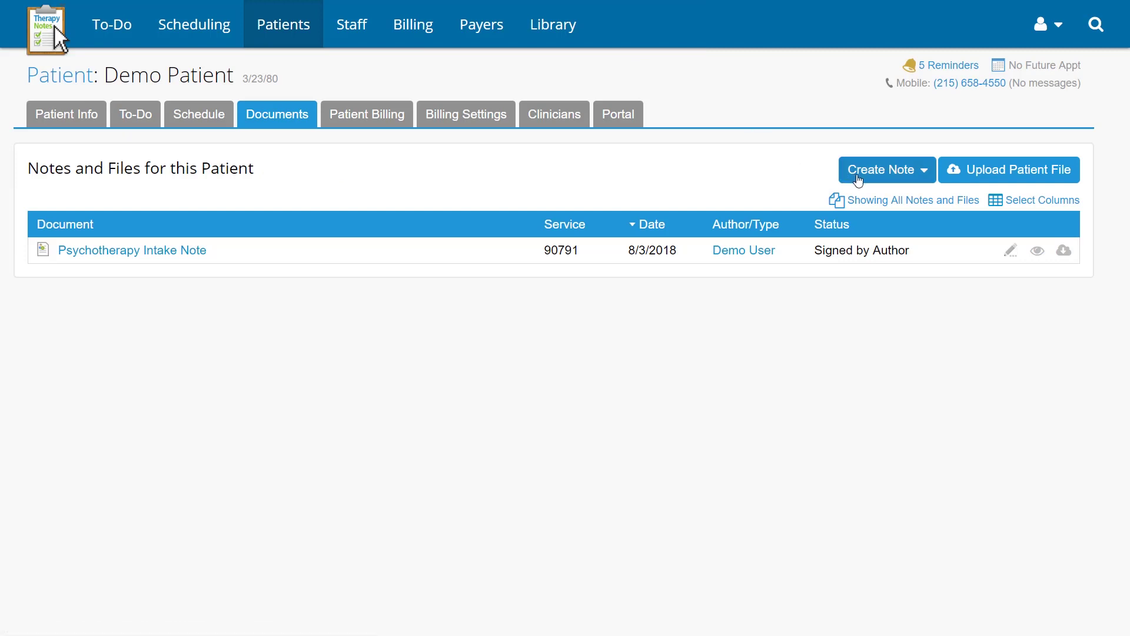
Step: Open the Create Note dropdown to see the available note types
left_click(858, 178)
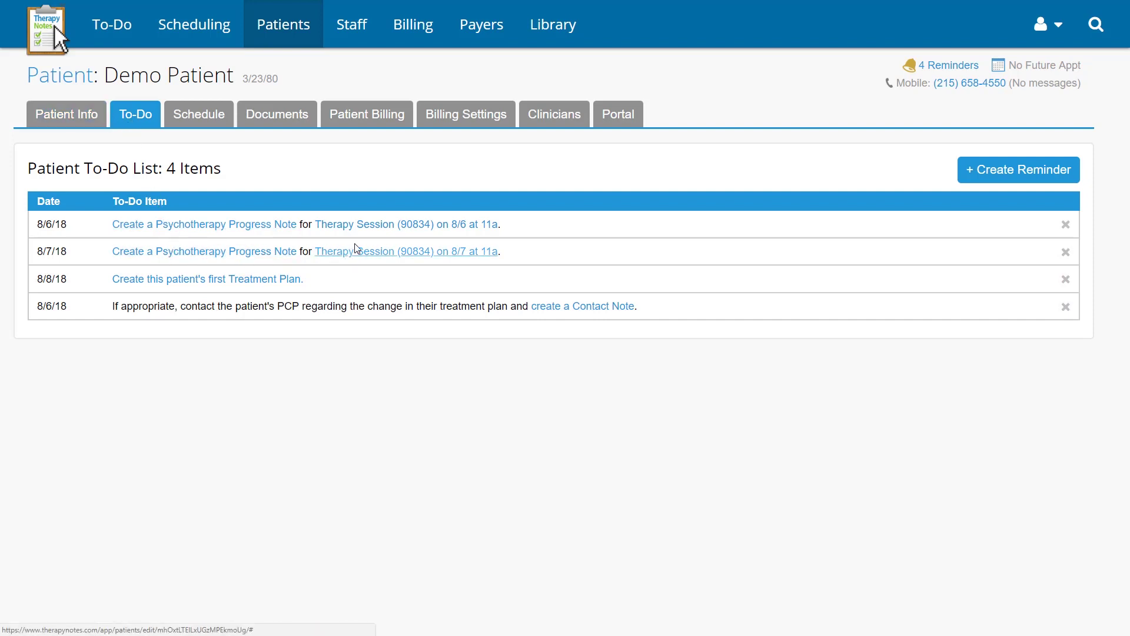
Step: From the To-Do list, start Demo Patient's first Psychotherapy Treatment Plan
mouse_move(359, 235)
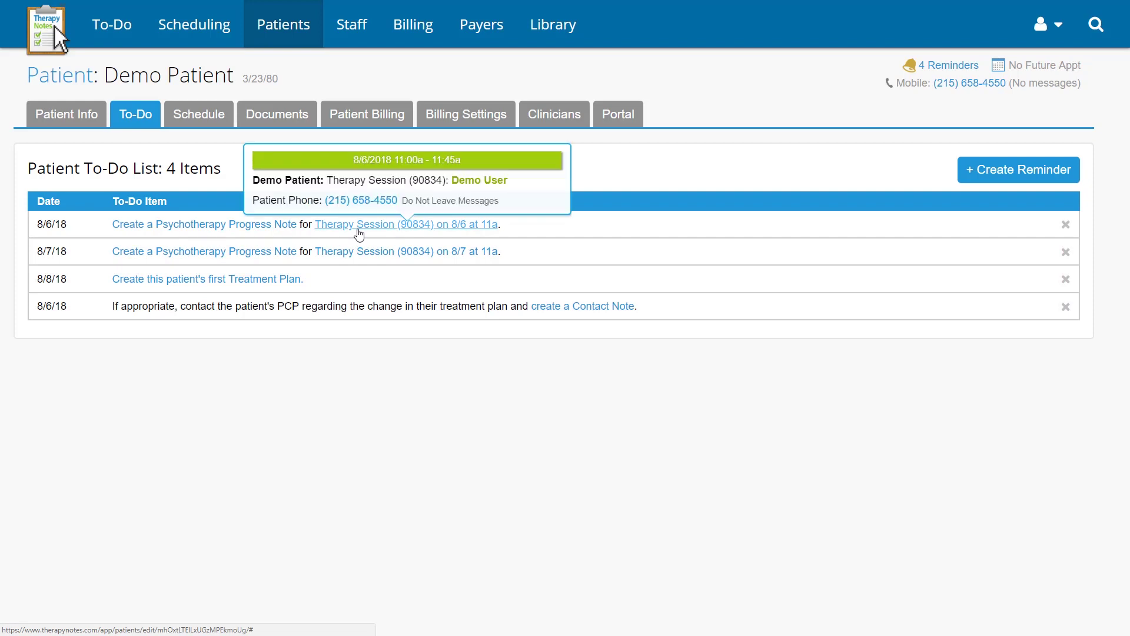
left_click(234, 226)
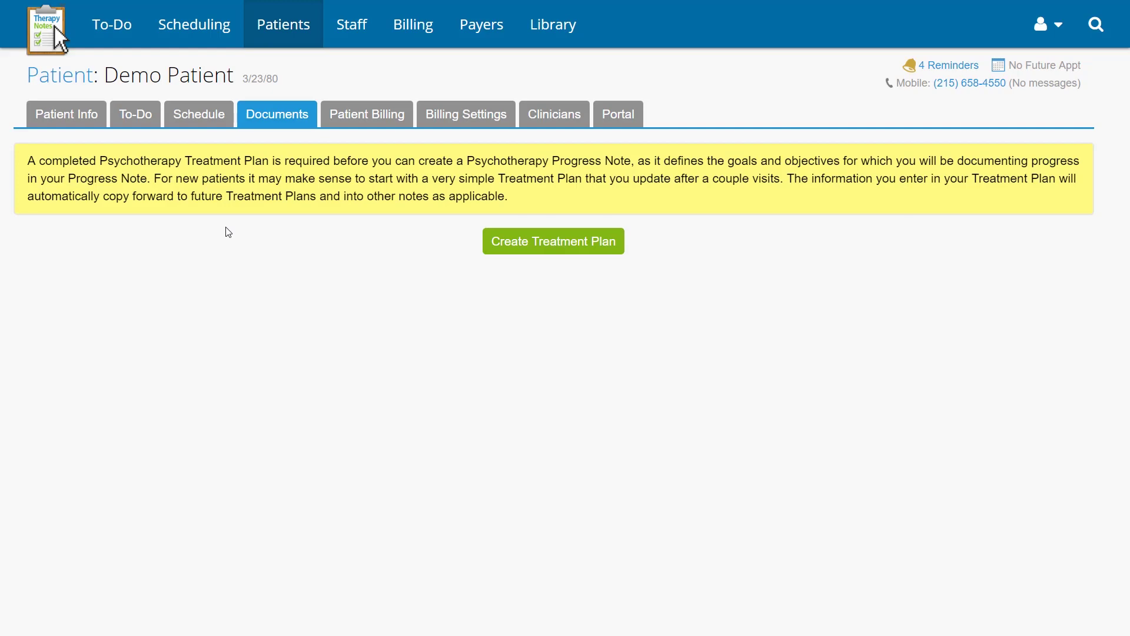
left_click(520, 246)
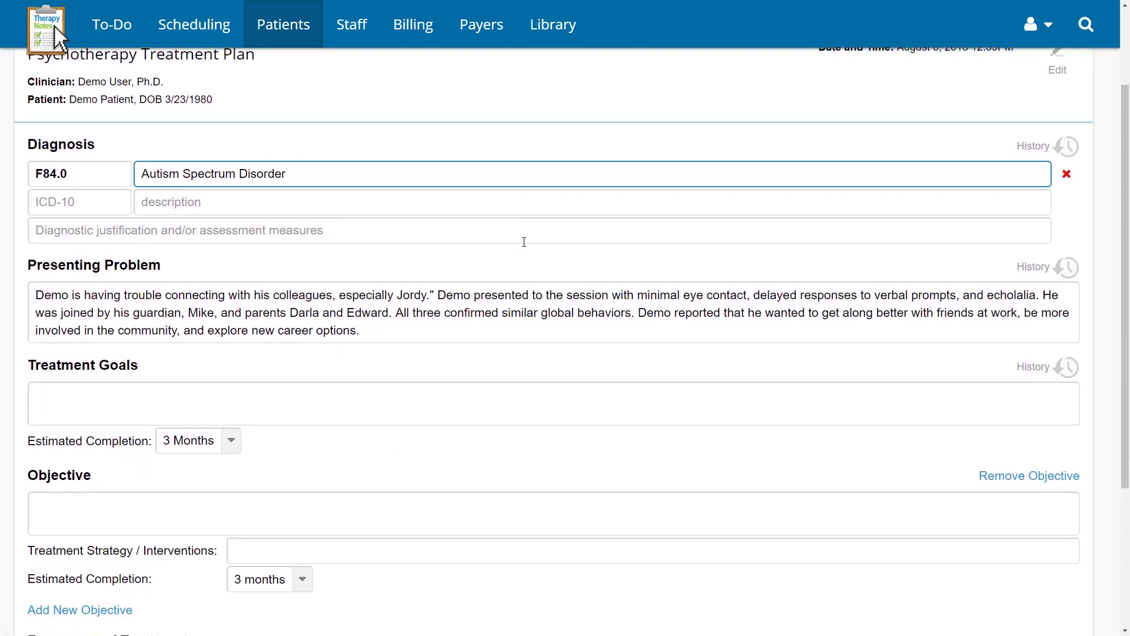
Step: Review the treatment plan form, then sign and save it
scroll(524, 242, "down", 2)
scroll(524, 242, "up", 3)
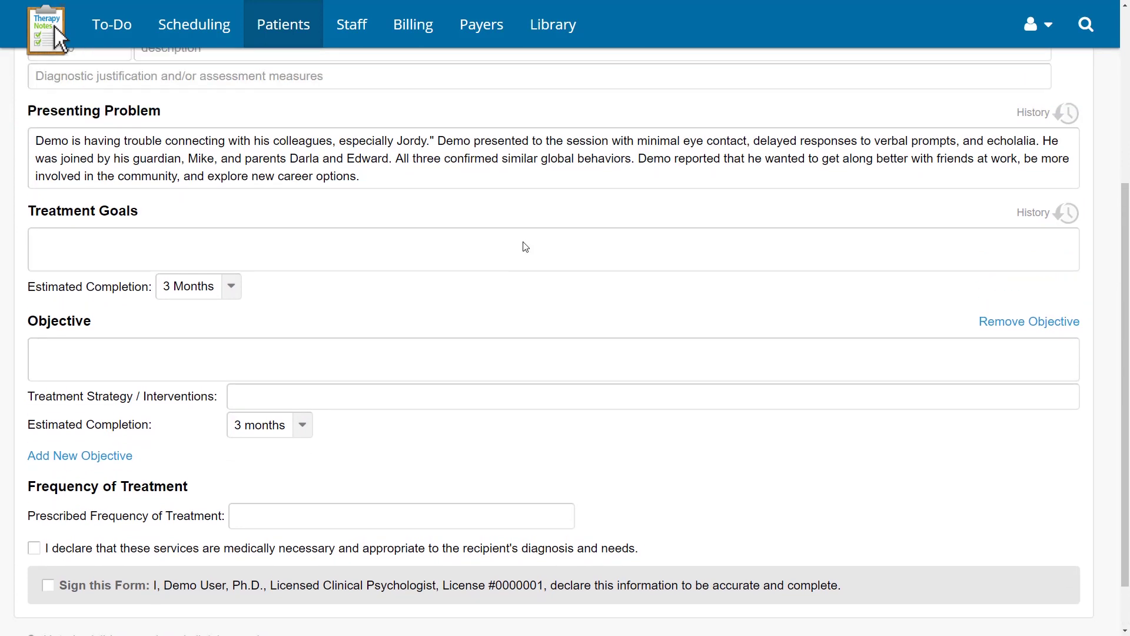
scroll(526, 246, "up", 3)
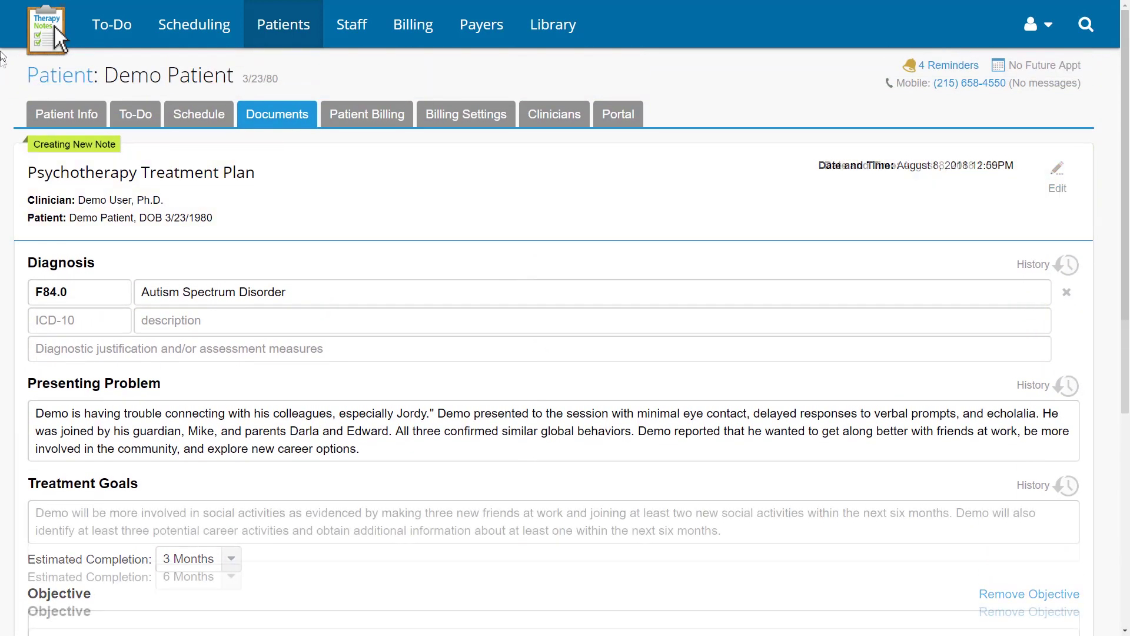
scroll(2, 61, "down", 4)
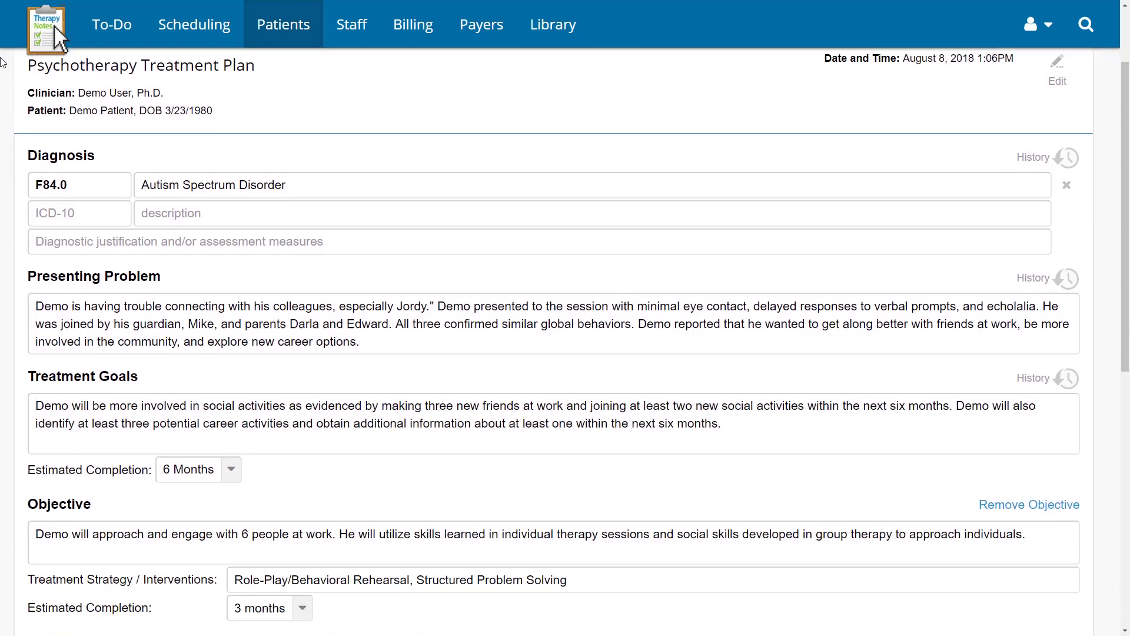
scroll(3, 62, "down", 5)
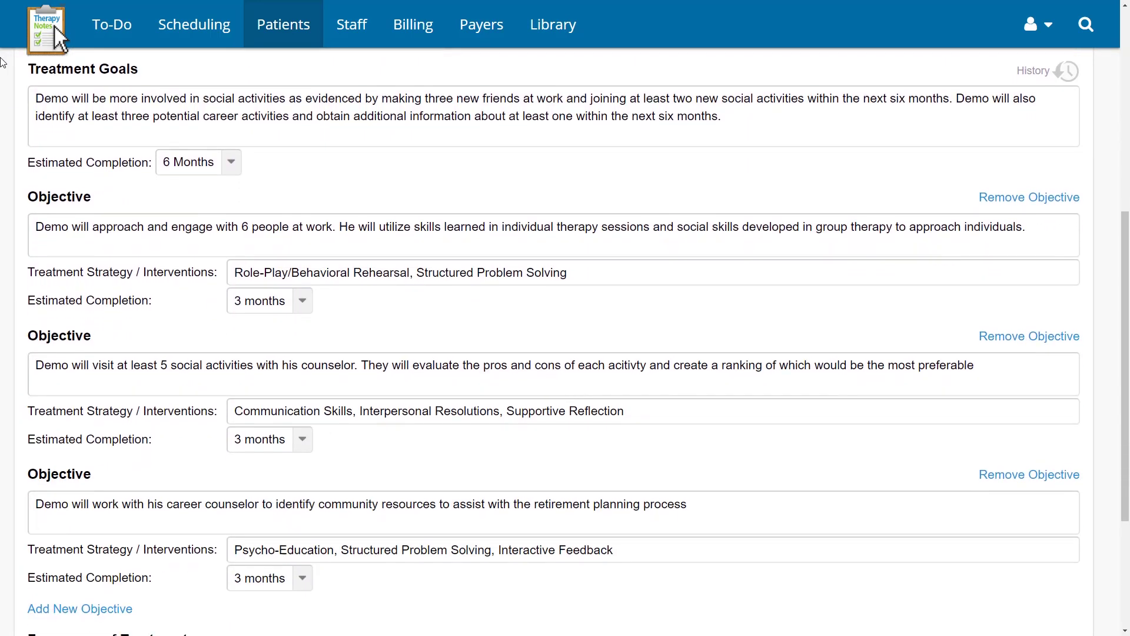
scroll(3, 62, "down", 3)
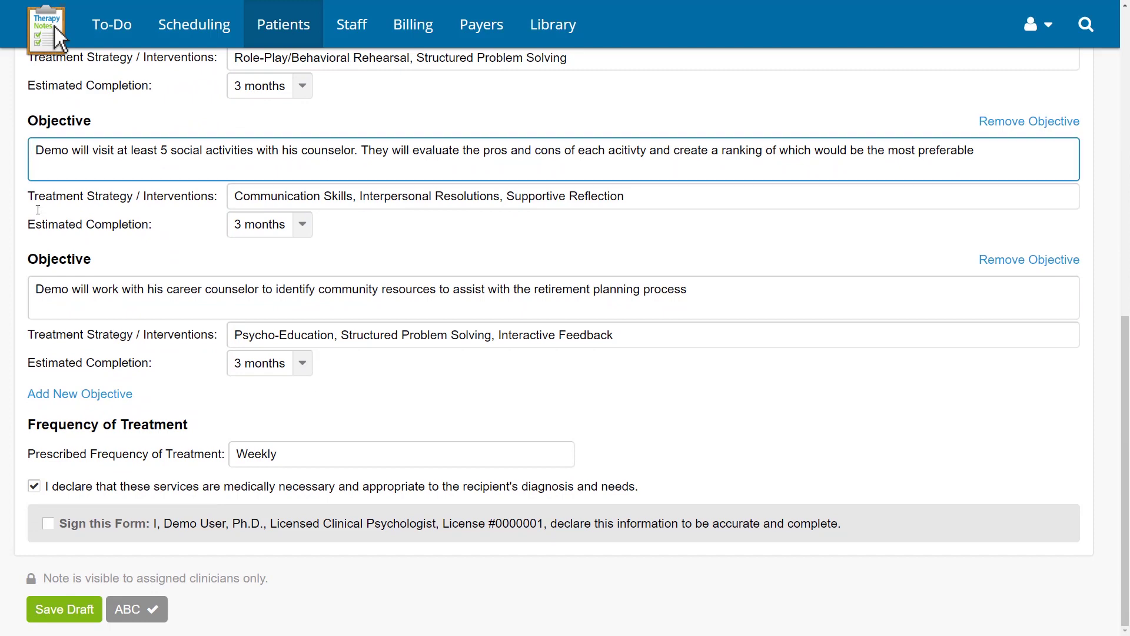
left_click(48, 524)
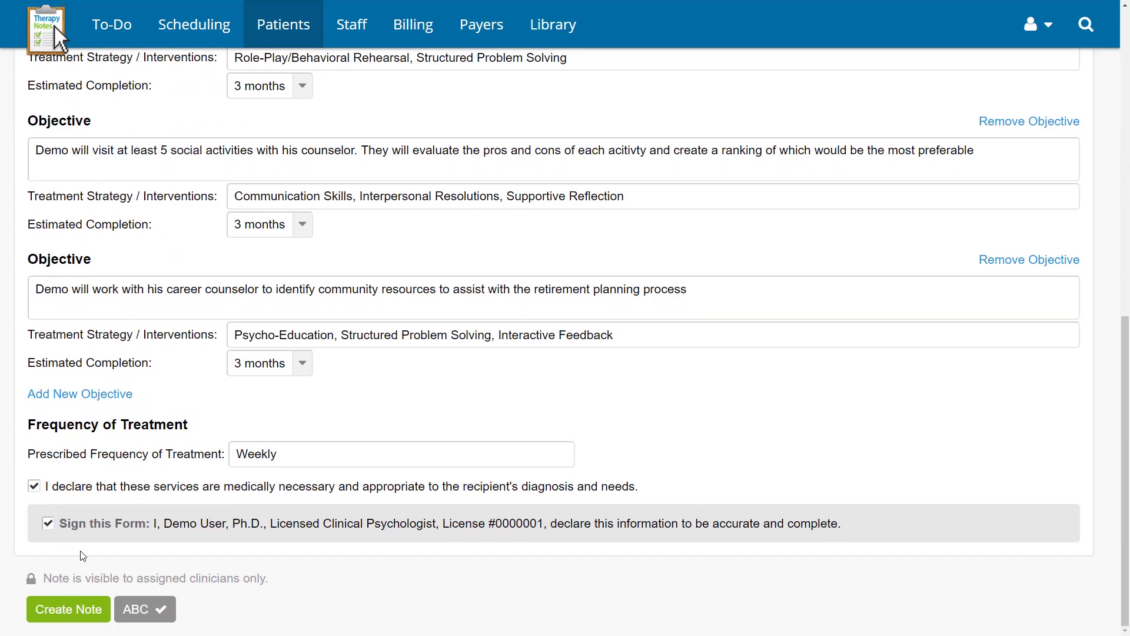
left_click(67, 608)
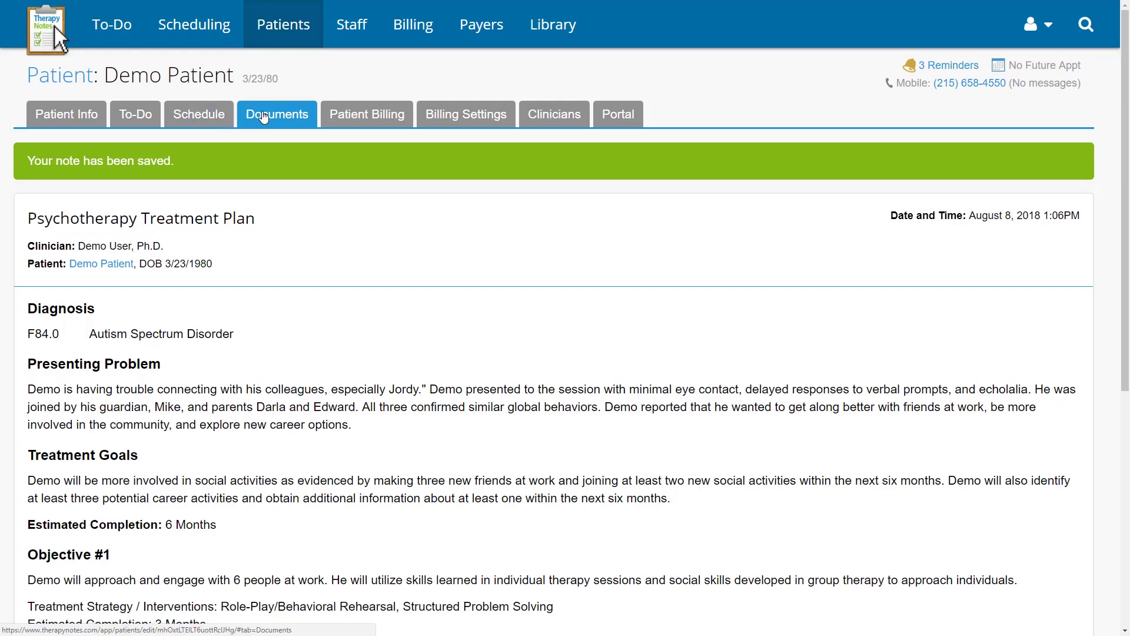
left_click(263, 117)
Step: Start a new Psychotherapy Progress Note for the 8/6 session
left_click(880, 172)
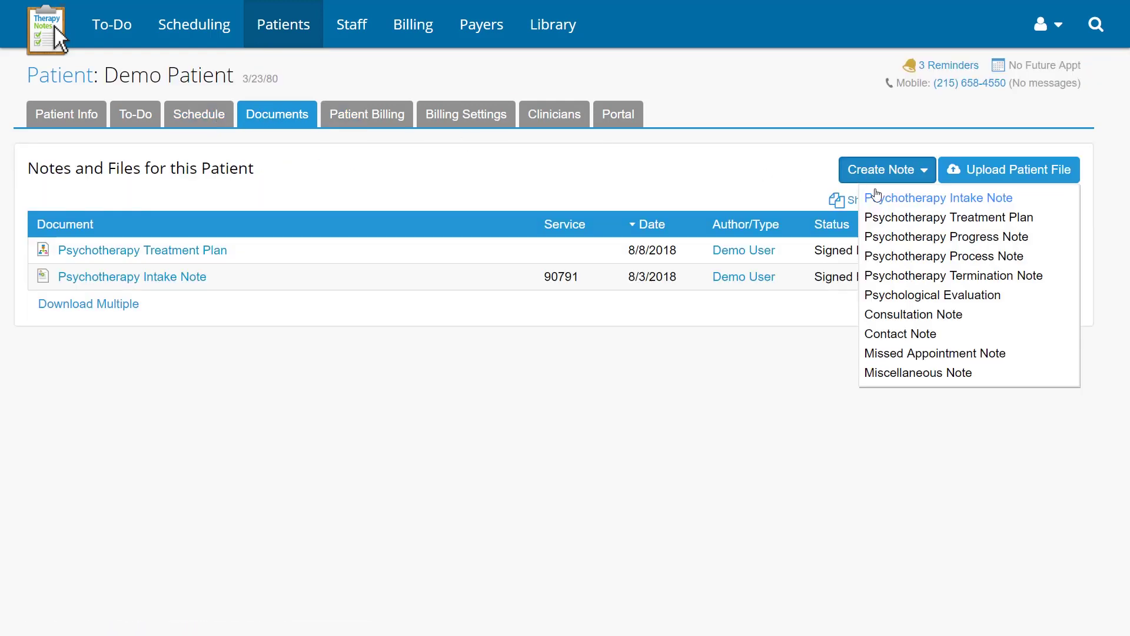
left_click(901, 236)
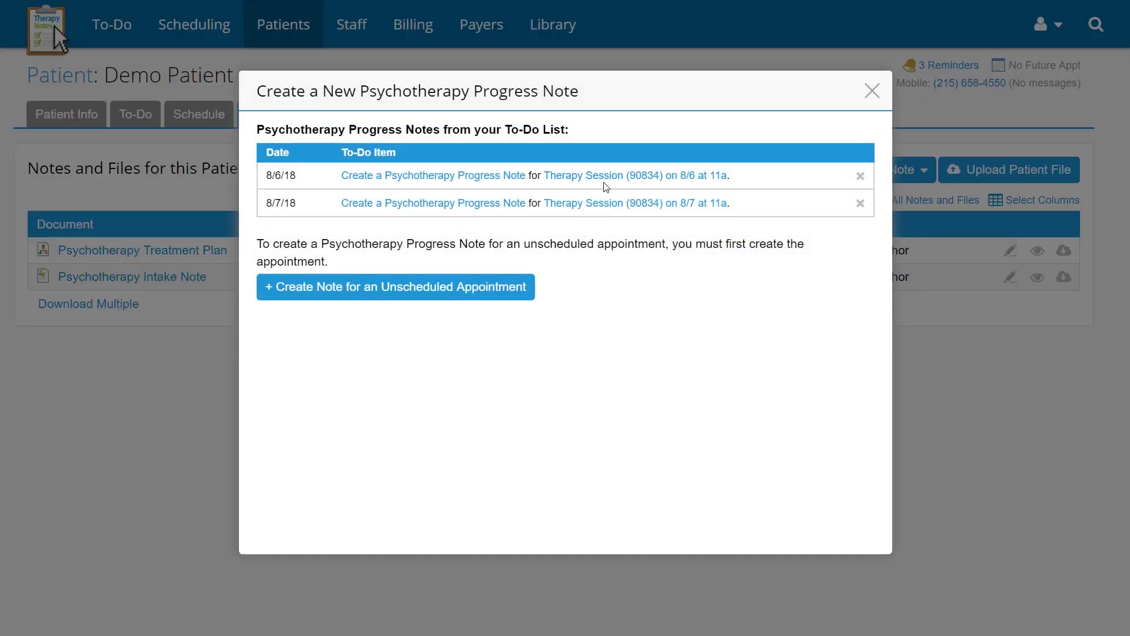
left_click(506, 177)
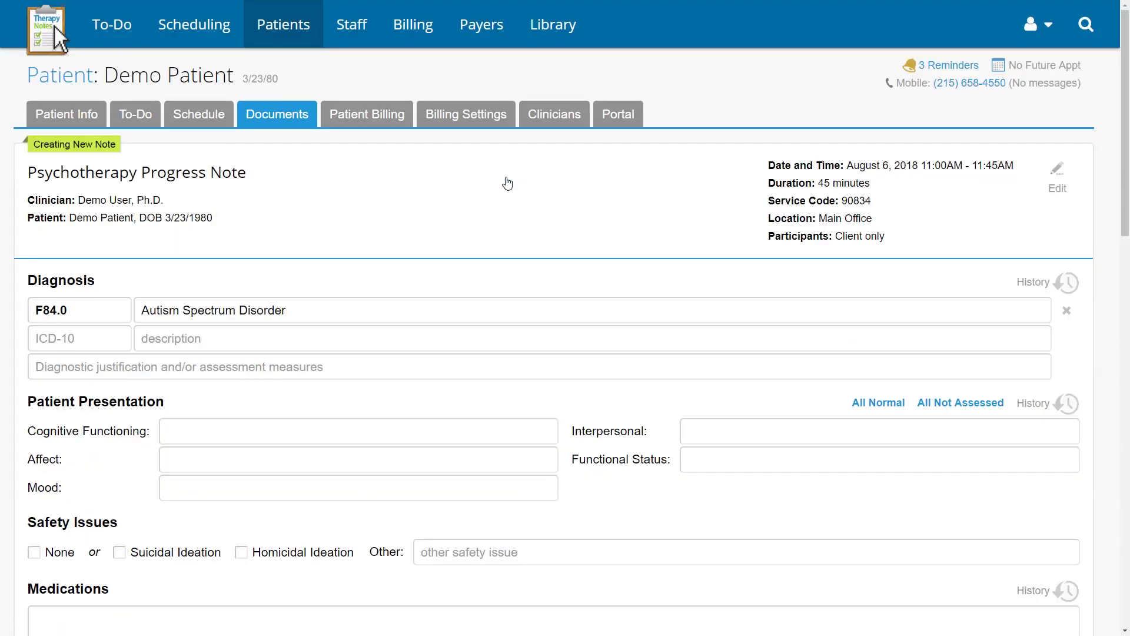
Step: Review the progress note, then sign and save it as completed
scroll(507, 184, "down", 6)
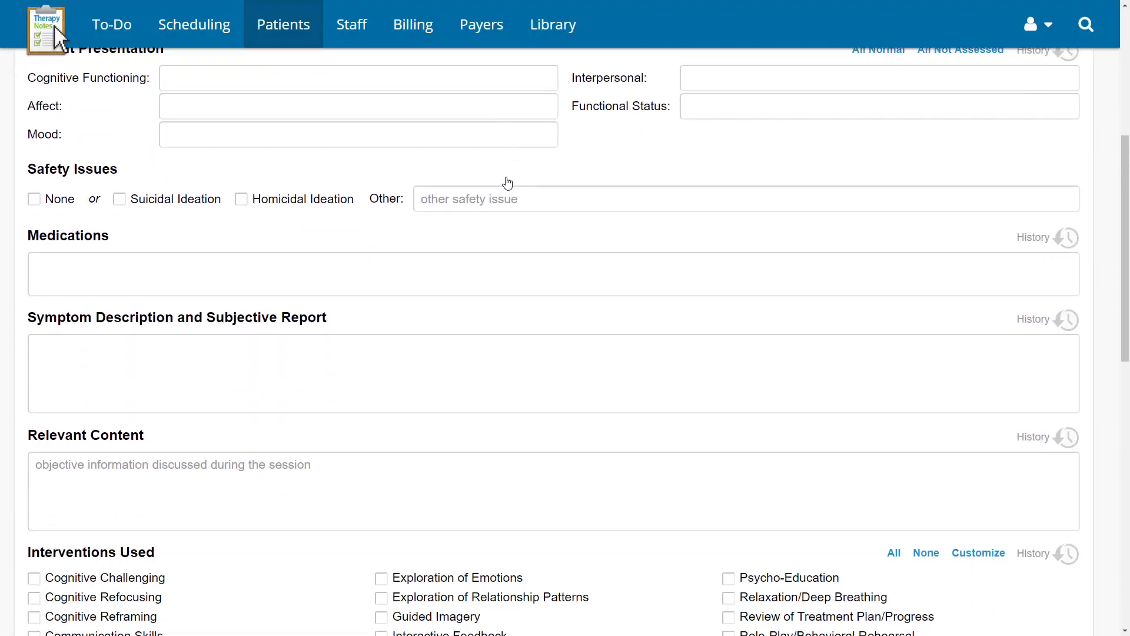
scroll(507, 183, "down", 8)
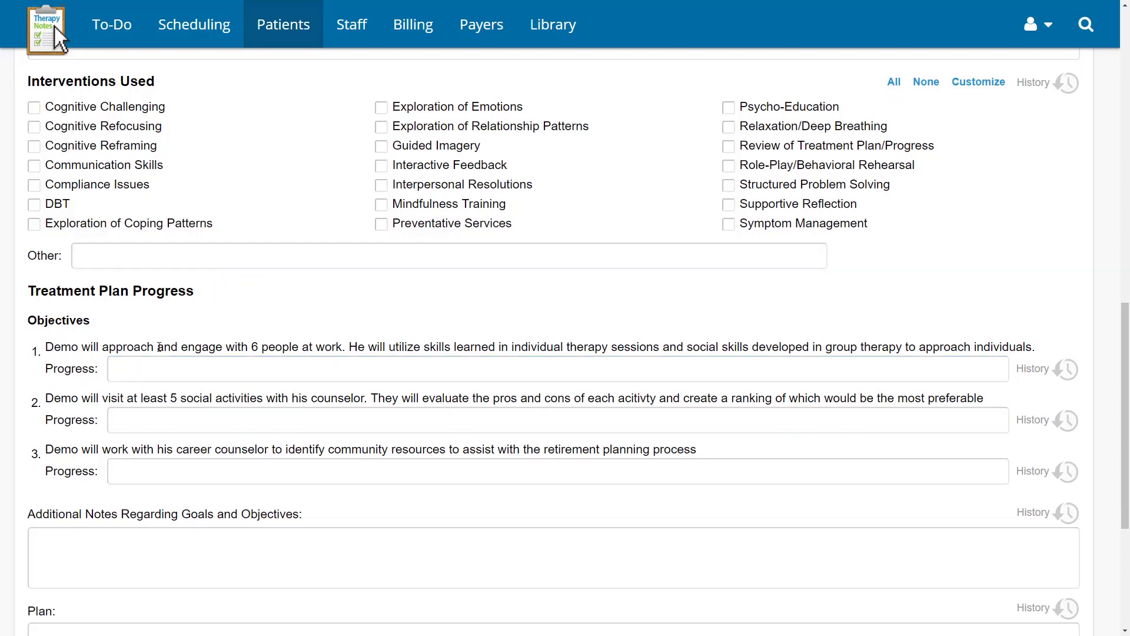
scroll(159, 347, "down", 4)
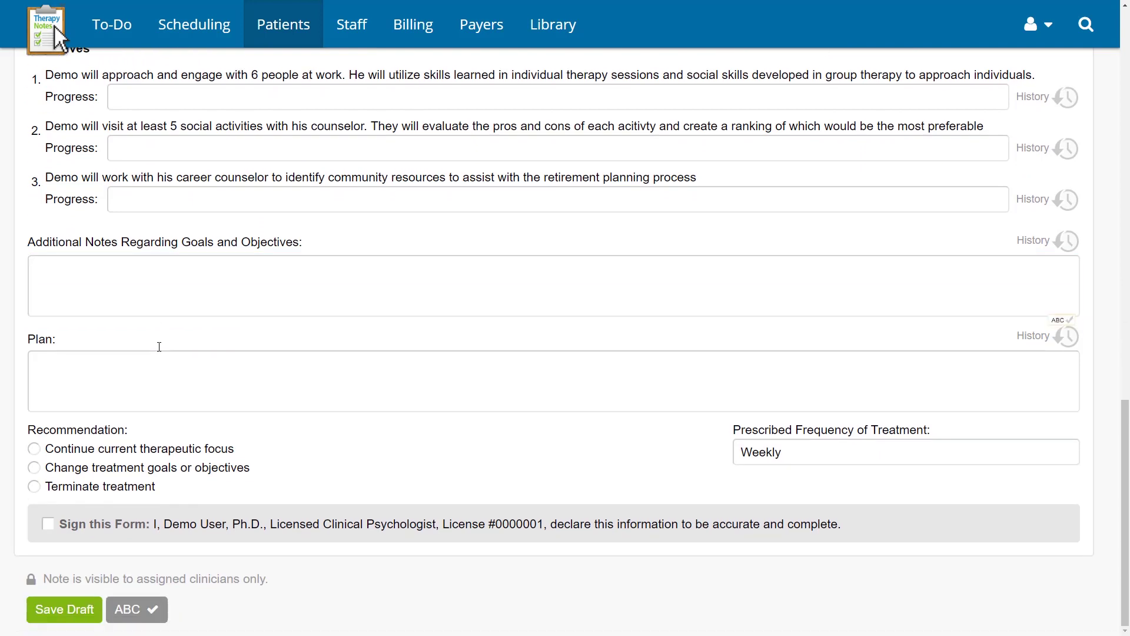
scroll(159, 352, "up", 2)
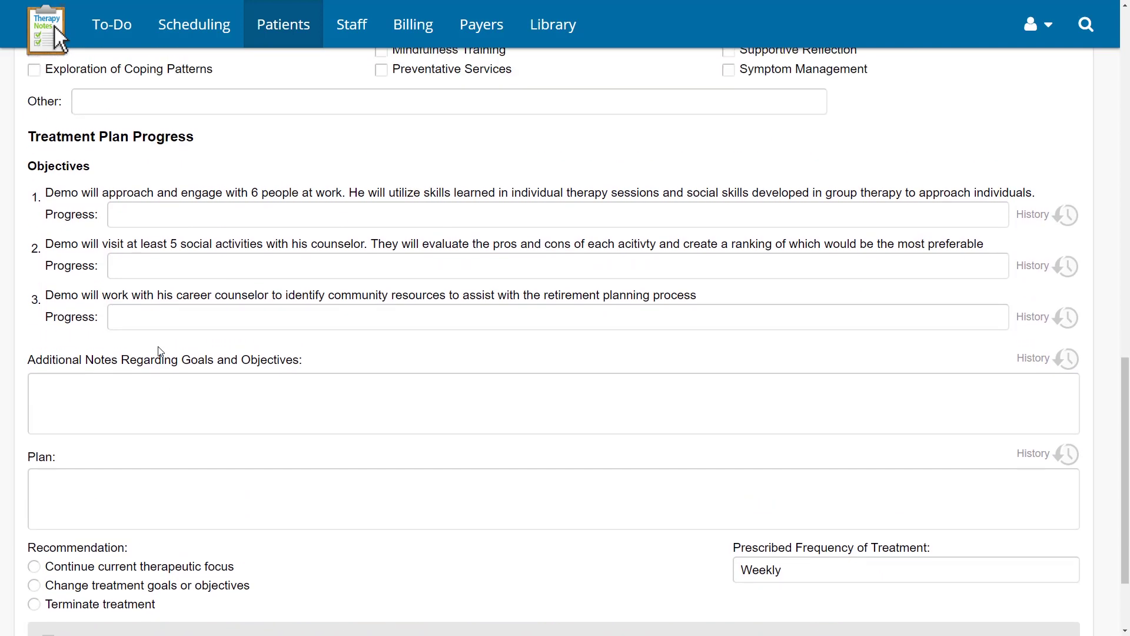
scroll(159, 351, "up", 8)
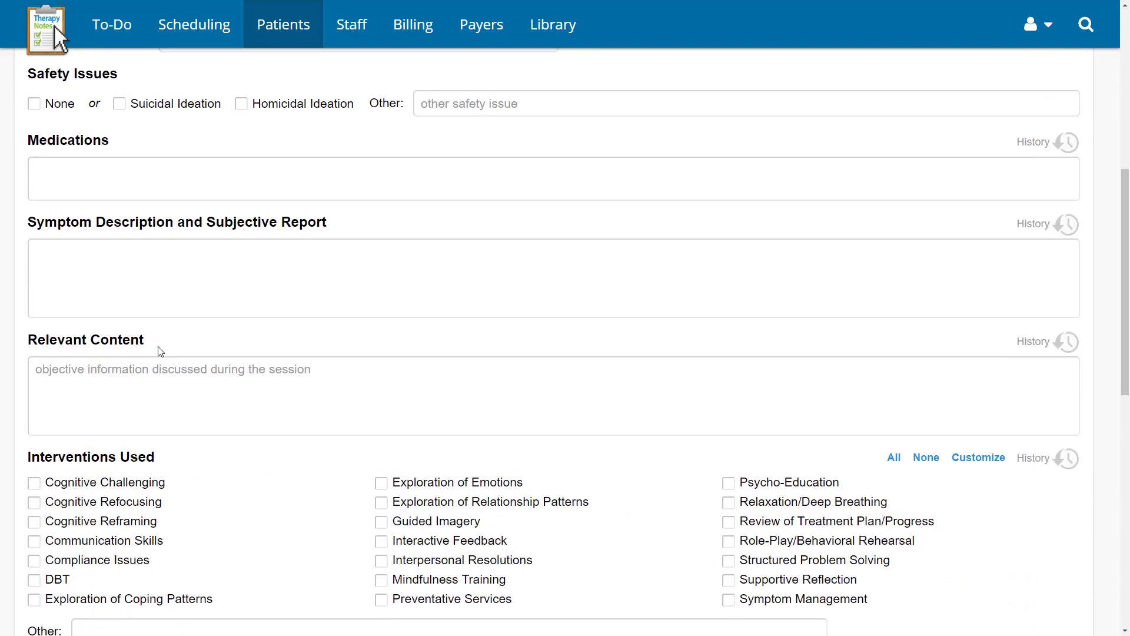
scroll(159, 351, "up", 7)
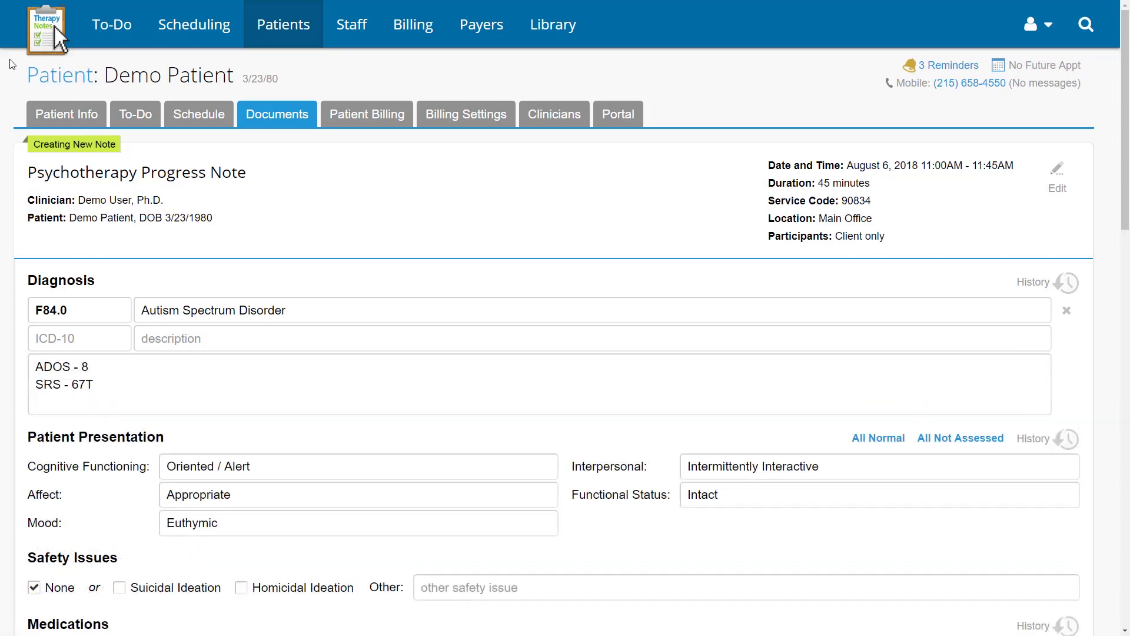
scroll(10, 64, "down", 8)
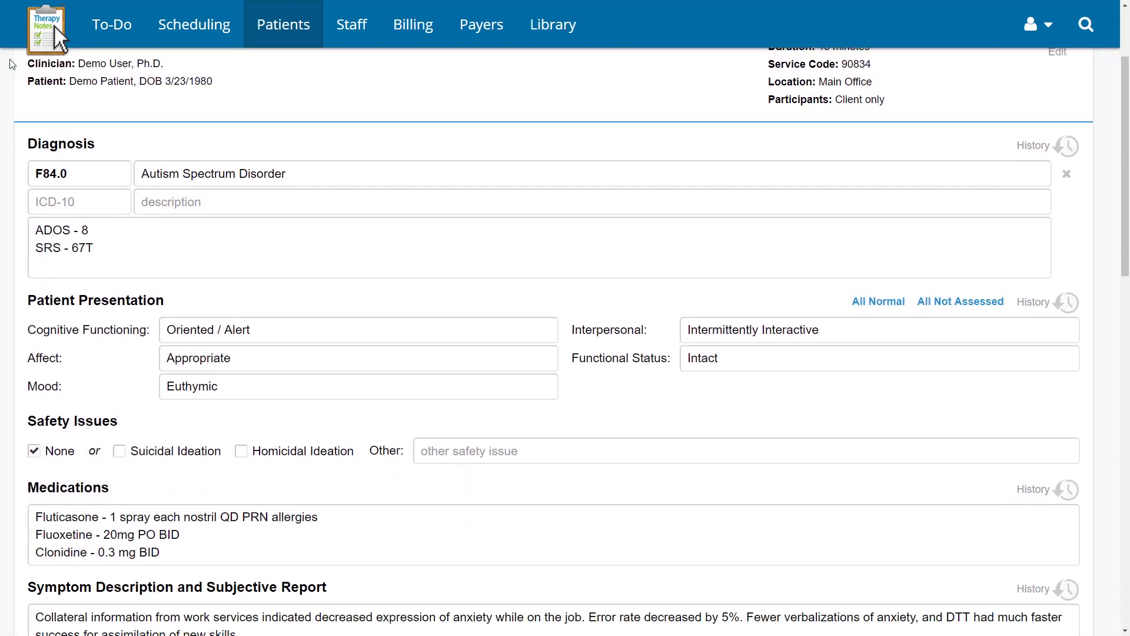
scroll(9, 66, "down", 10)
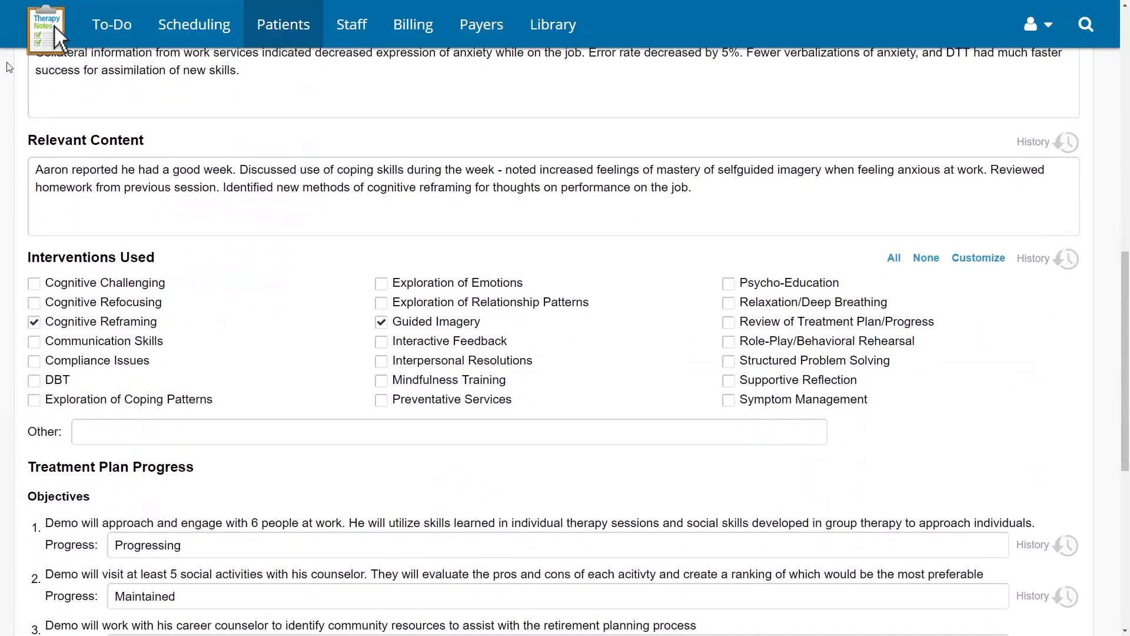
scroll(8, 67, "down", 2)
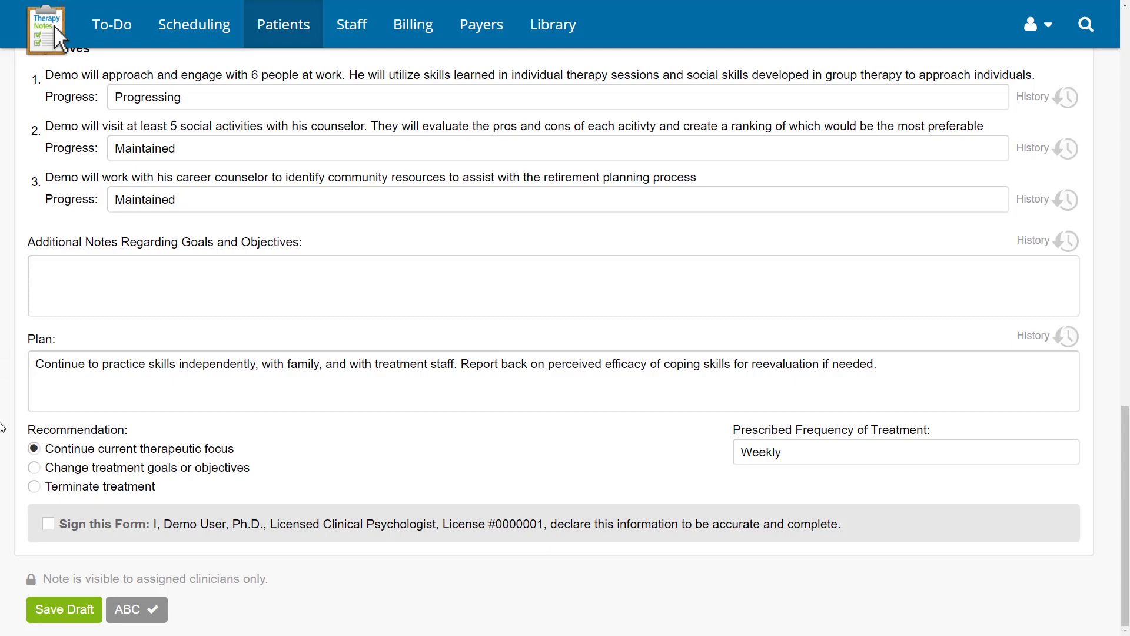
left_click(48, 524)
left_click(47, 609)
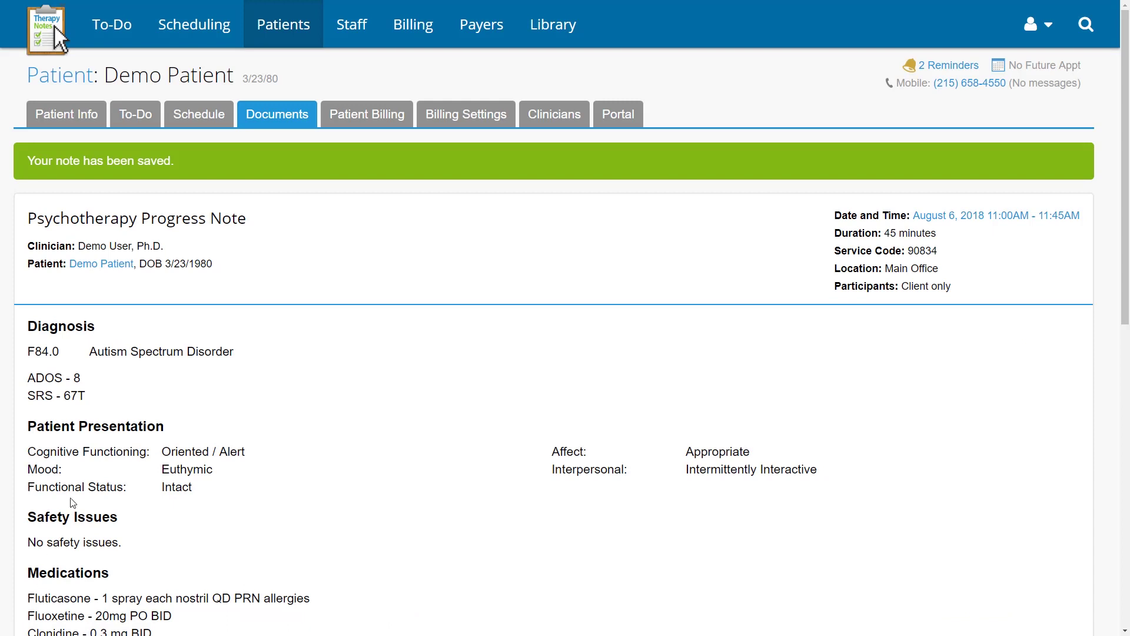
Step: Start a new Psychotherapy Progress Note for the 8/7 therapy session
left_click(275, 121)
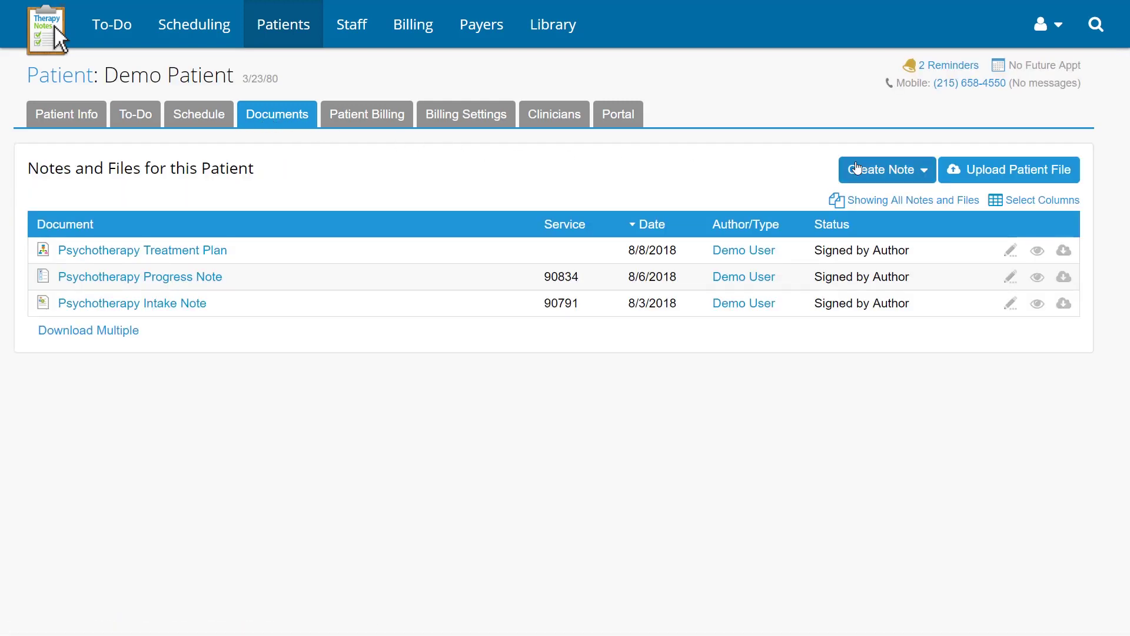
left_click(890, 171)
left_click(928, 237)
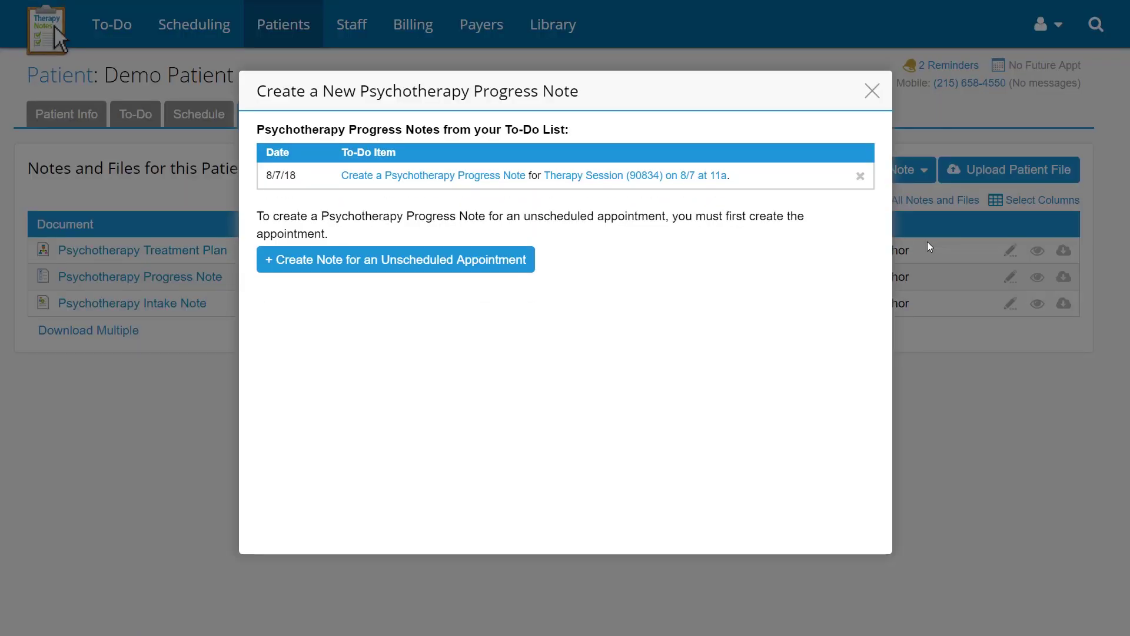
left_click(462, 176)
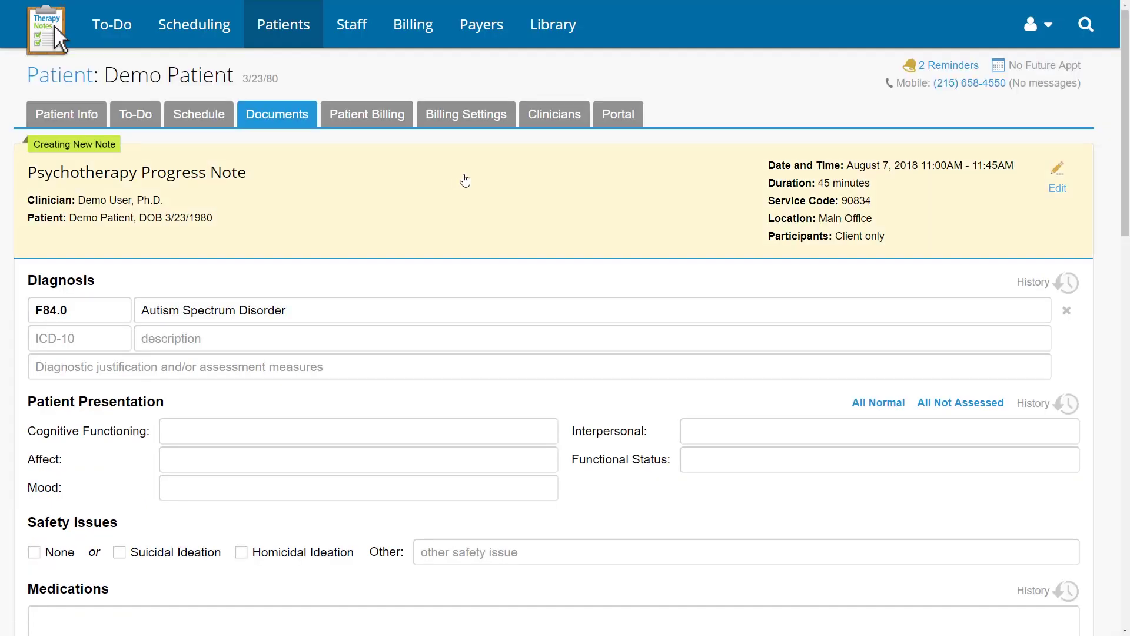
scroll(465, 180, "down", 5)
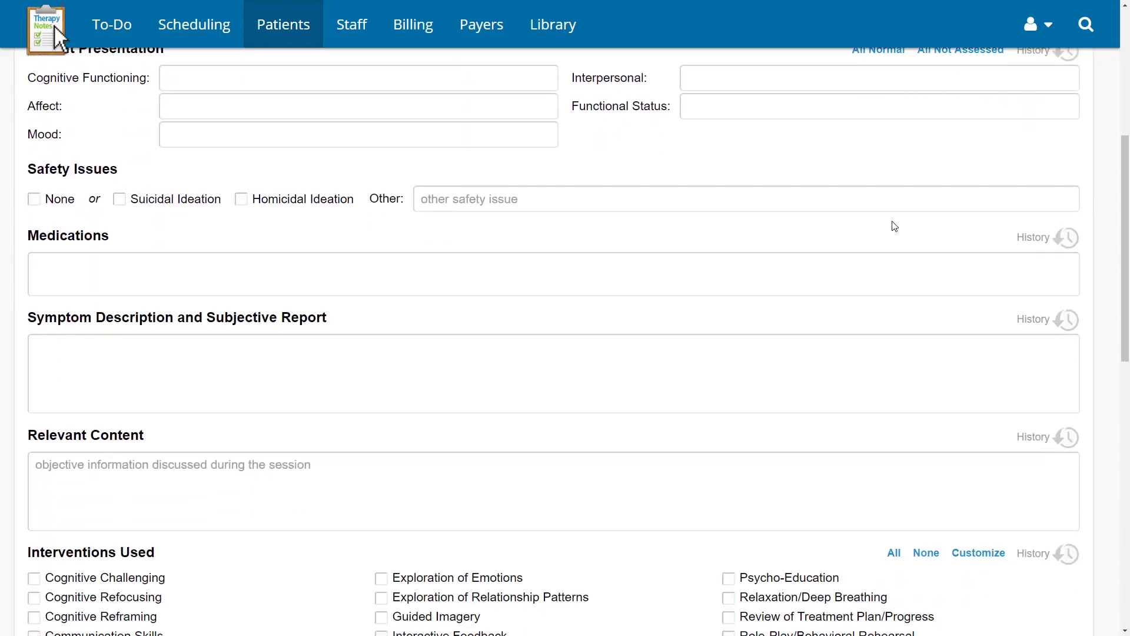
Step: Reuse the previous medications, relevant content and symptom description from note history
left_click(1032, 238)
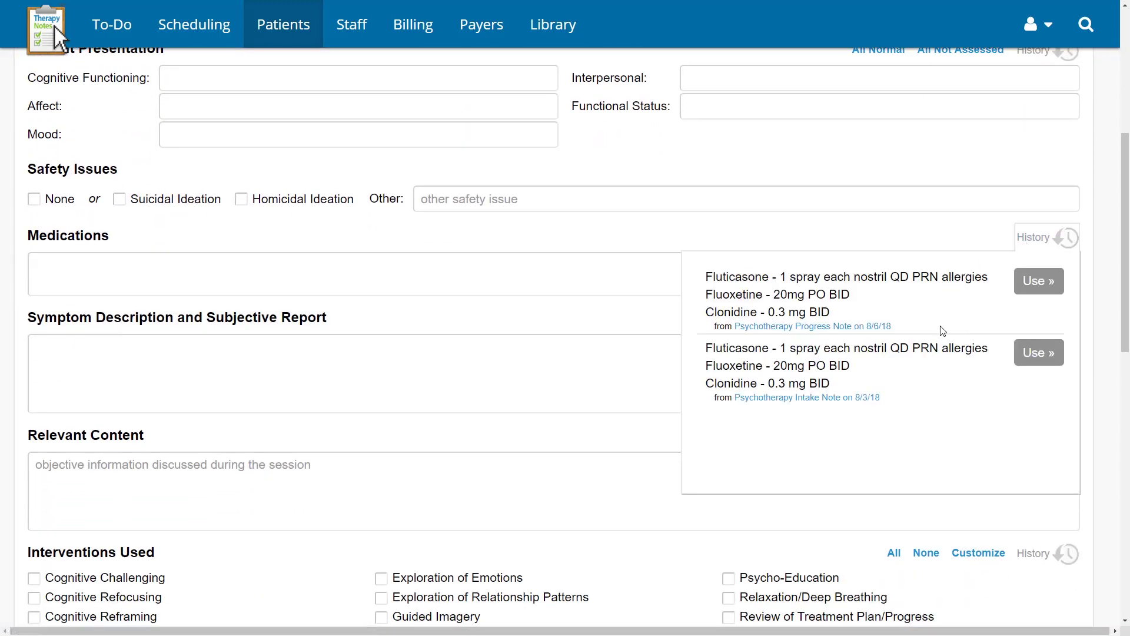
left_click(1036, 288)
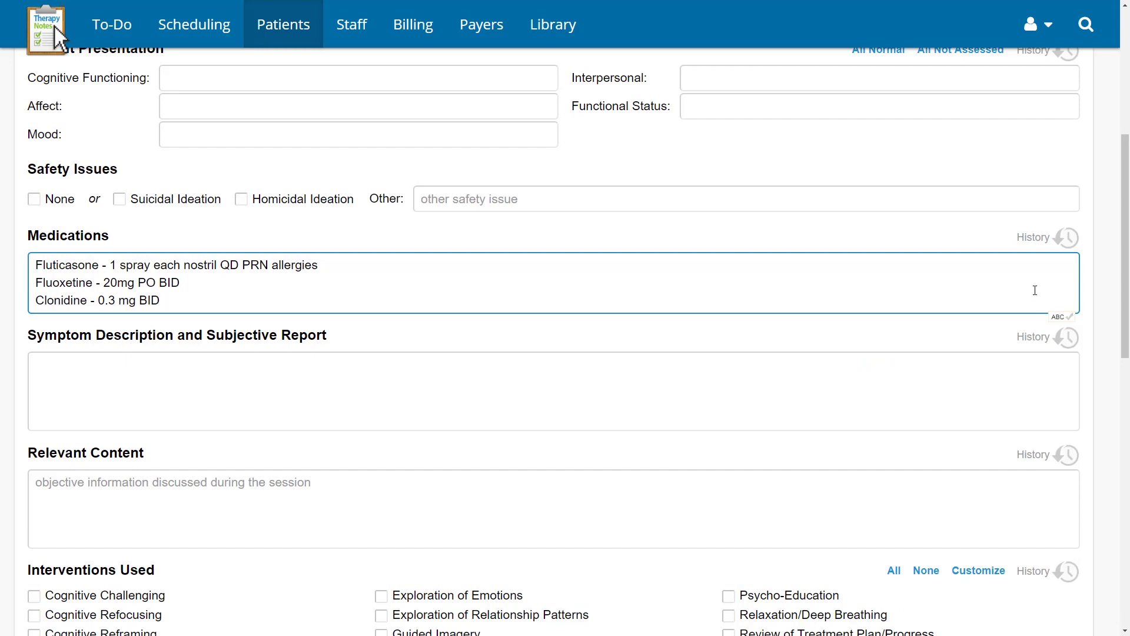
left_click(1039, 465)
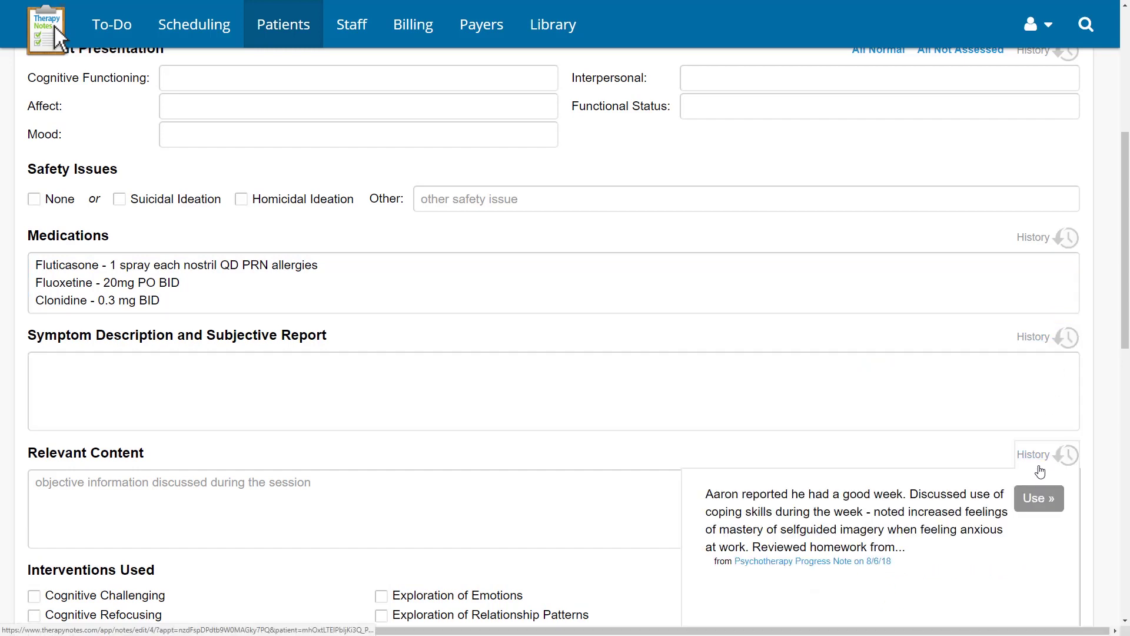
left_click(1032, 498)
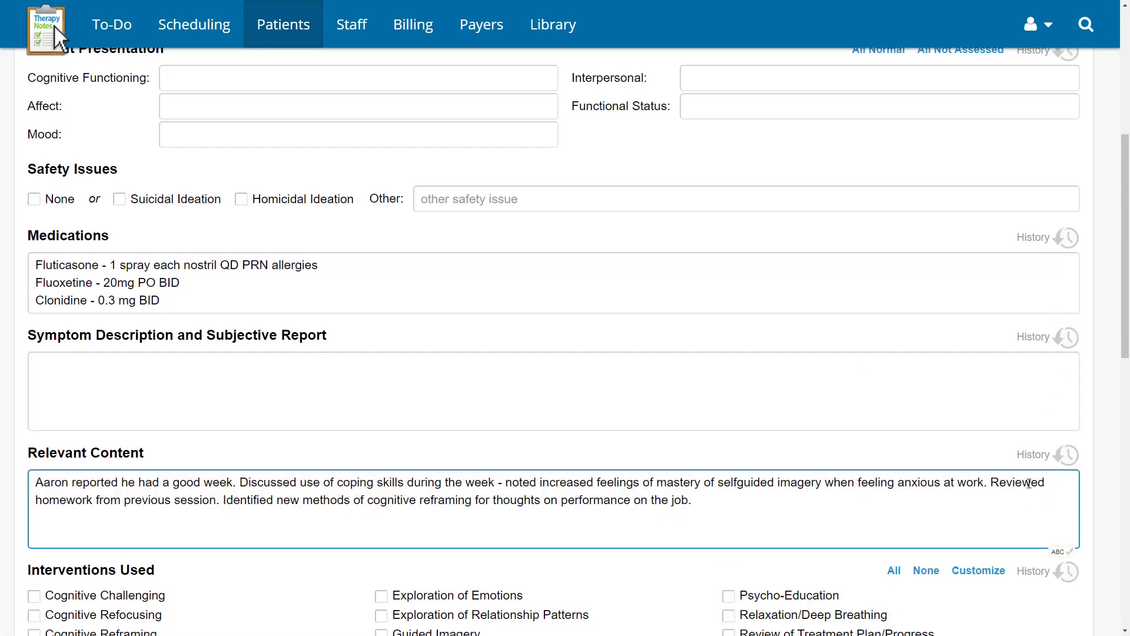
left_click(1041, 349)
left_click(974, 380)
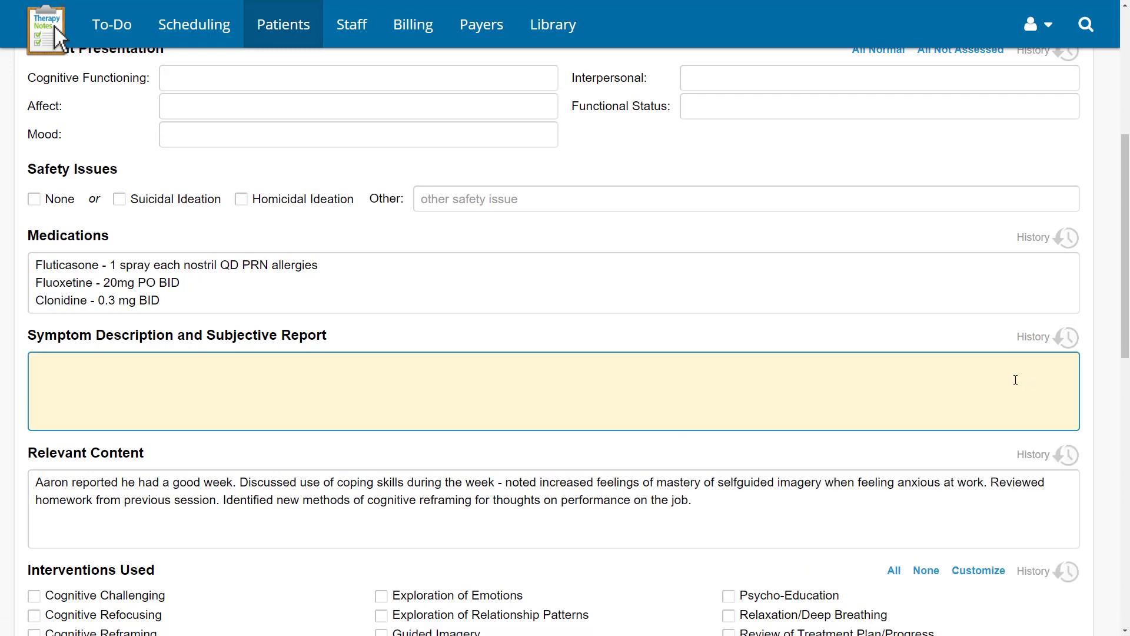
scroll(971, 365, "down", 1)
scroll(947, 354, "down", 6)
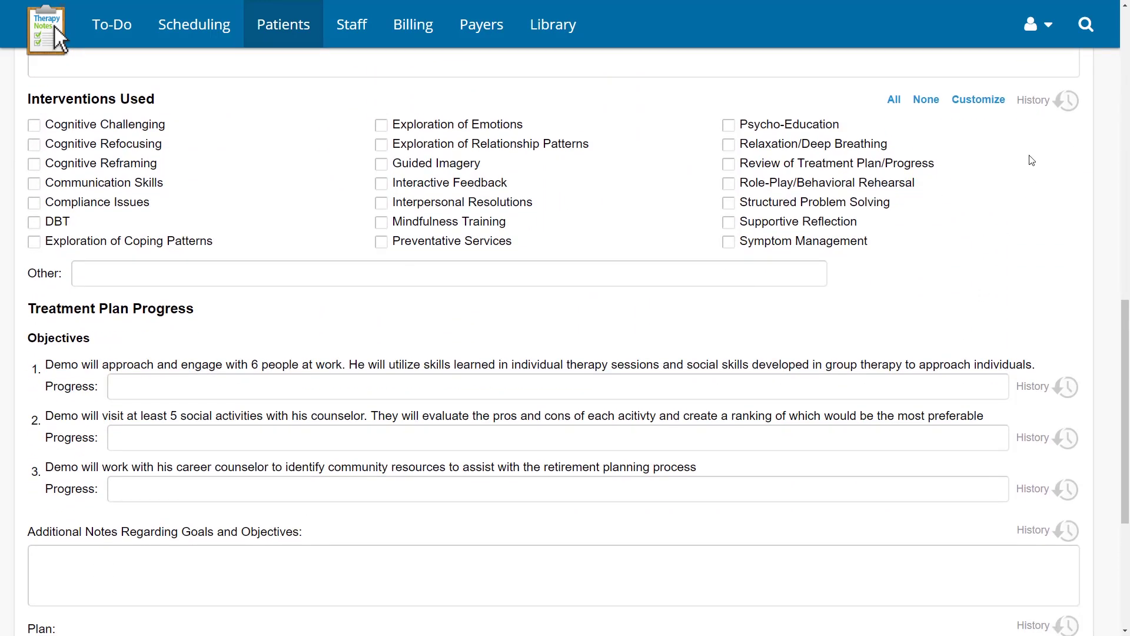
Step: Reuse Cognitive Reframing and Guided Imagery interventions and the previous plan, then save as draft
left_click(1035, 101)
left_click(1035, 143)
scroll(1010, 183, "down", 1)
scroll(972, 182, "down", 3)
left_click(1036, 240)
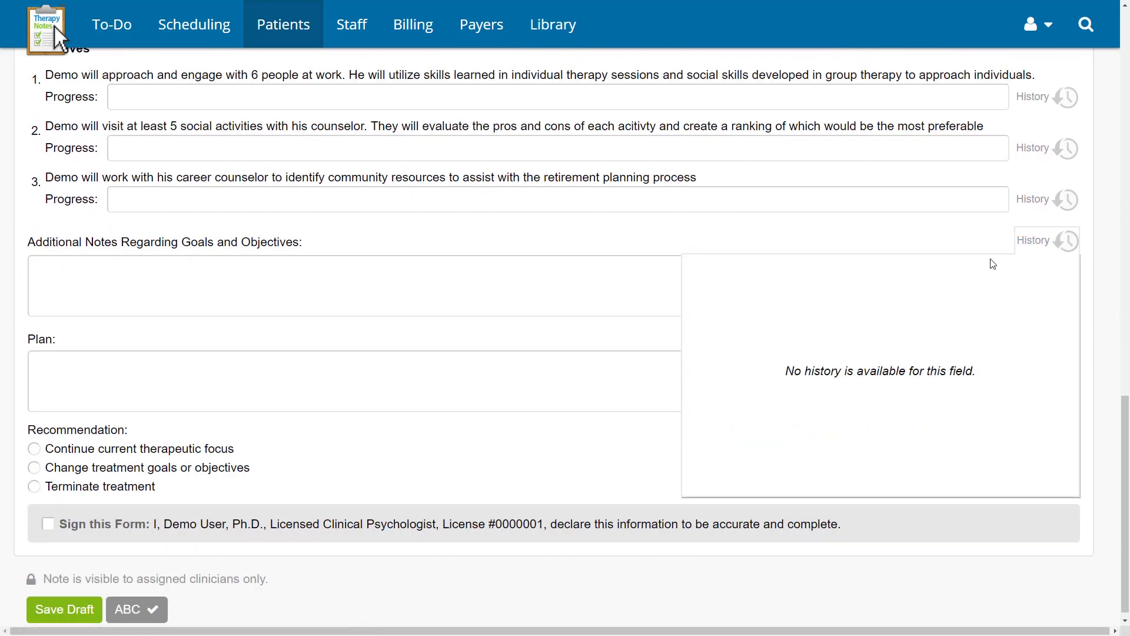
left_click(995, 292)
left_click(1035, 336)
left_click(1036, 379)
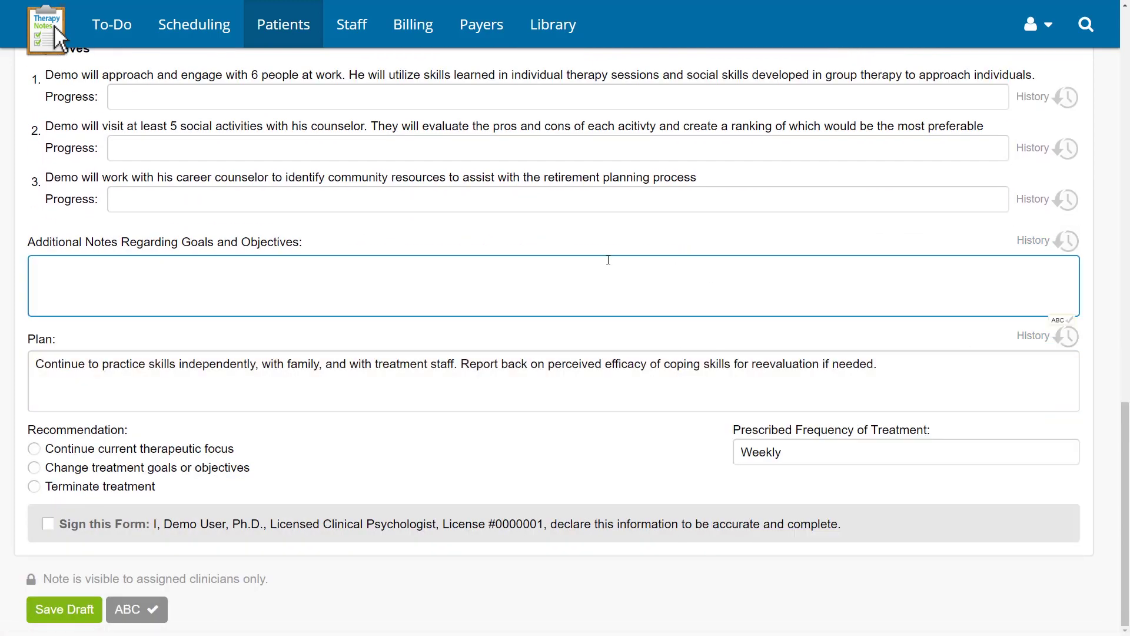
left_click(36, 615)
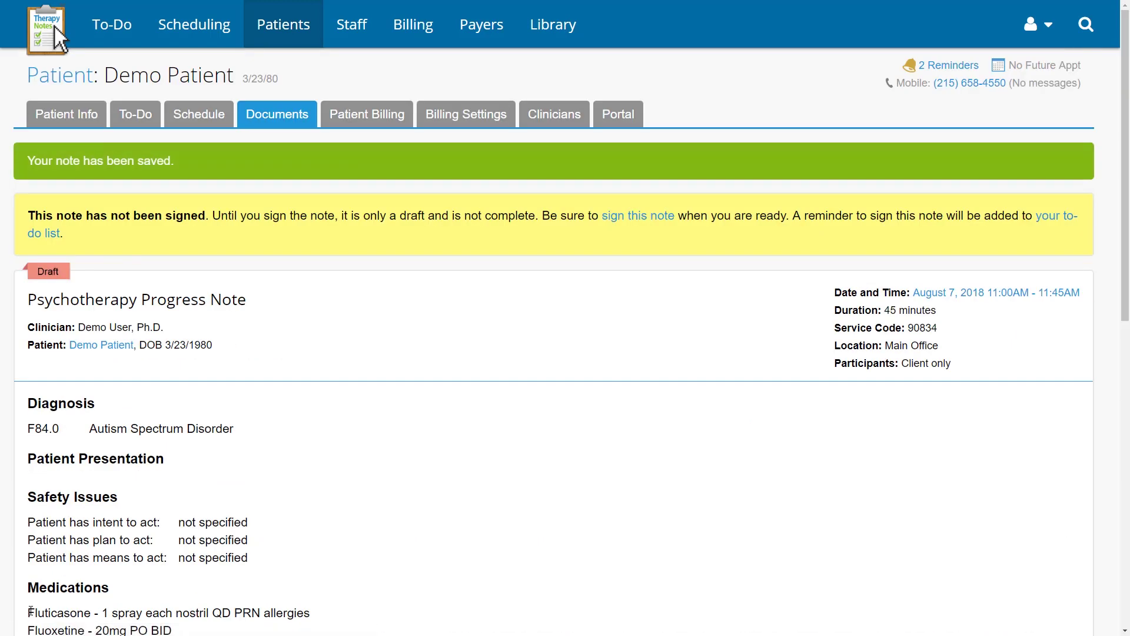
Step: Return to Demo Patient's Notes and Files list showing the 8/7/2018 draft
left_click(275, 112)
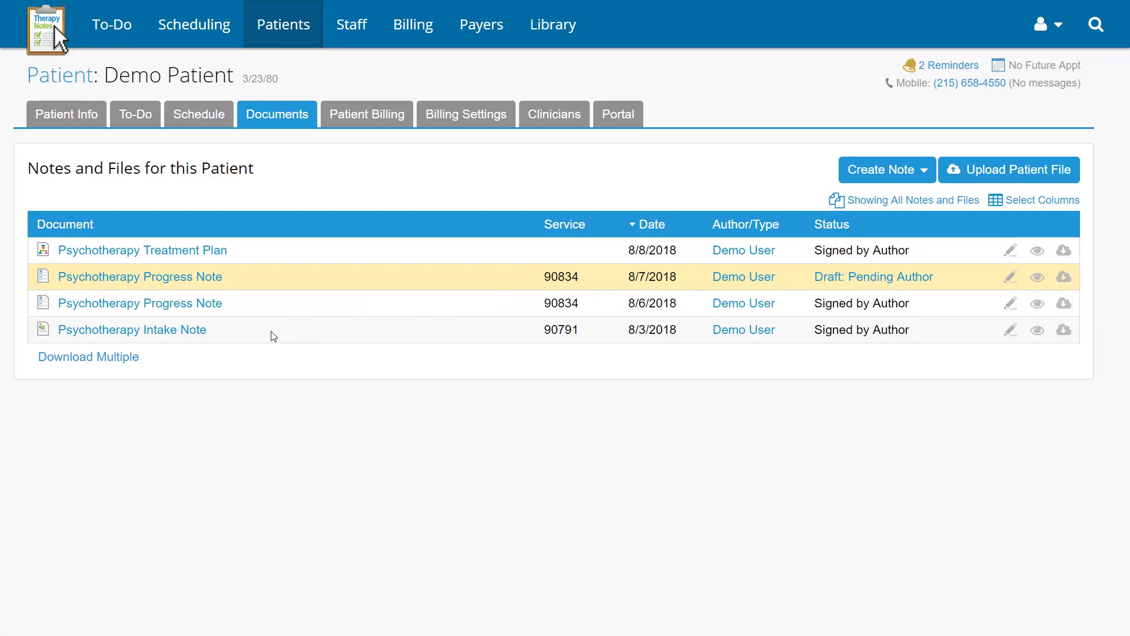
Step: Download the 8/6/2018 progress note and Psychotherapy Intake Note together as one batch PDF
left_click(138, 362)
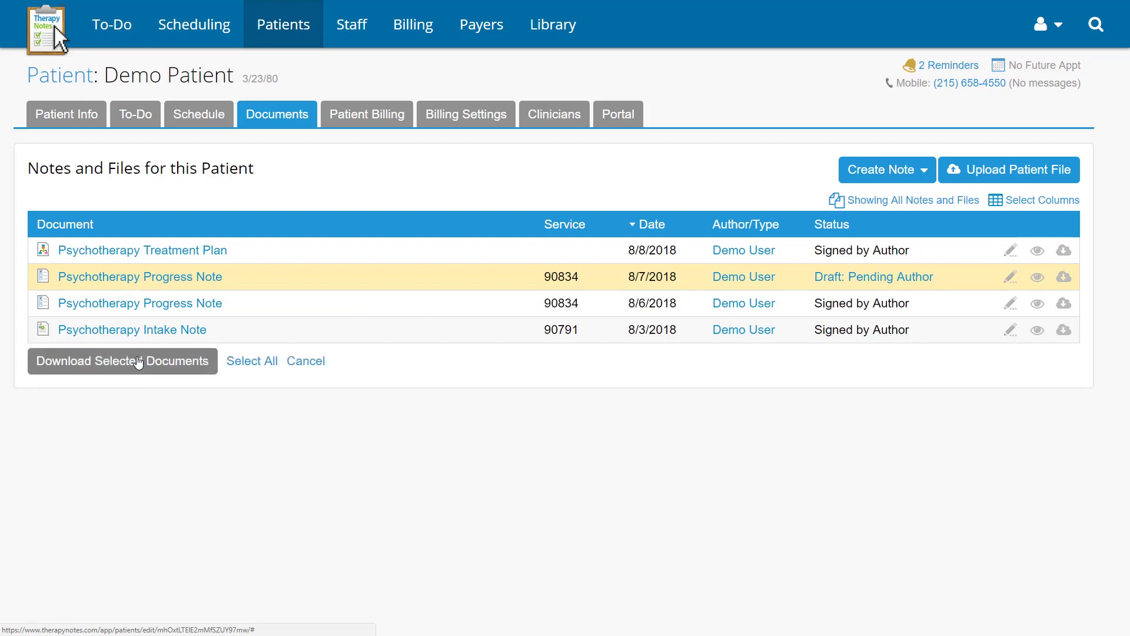
left_click(44, 303)
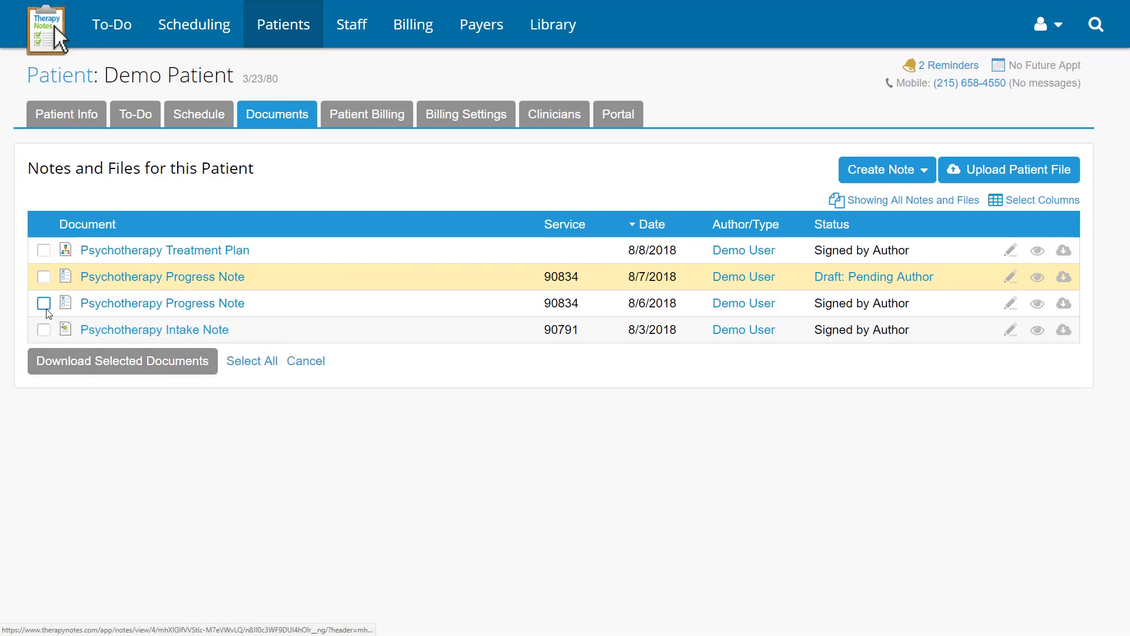
left_click(42, 333)
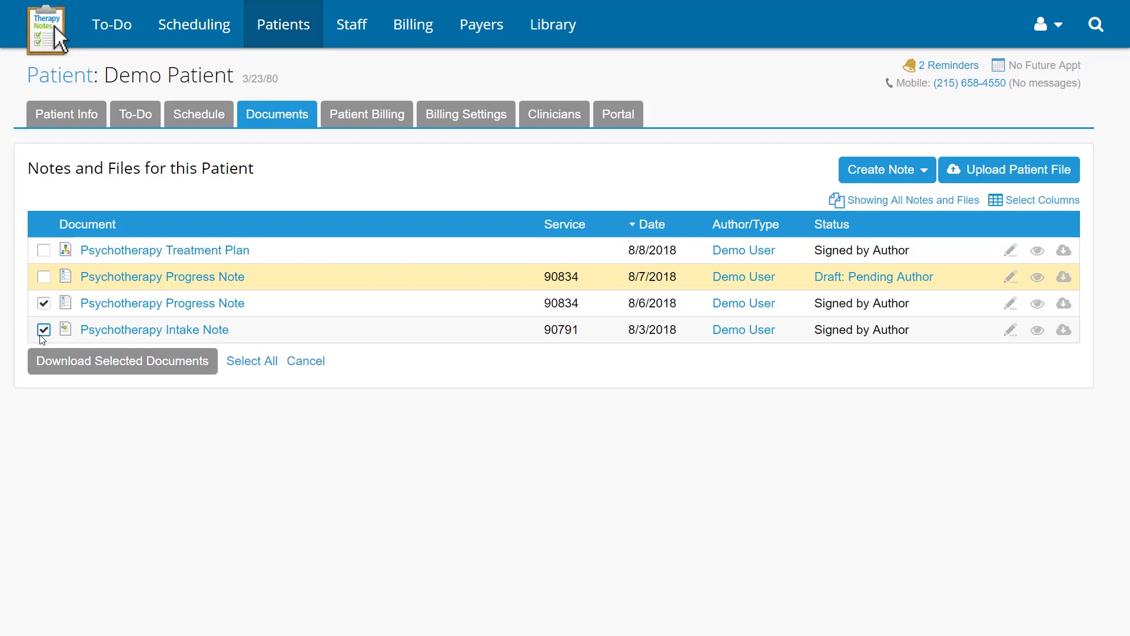
left_click(79, 365)
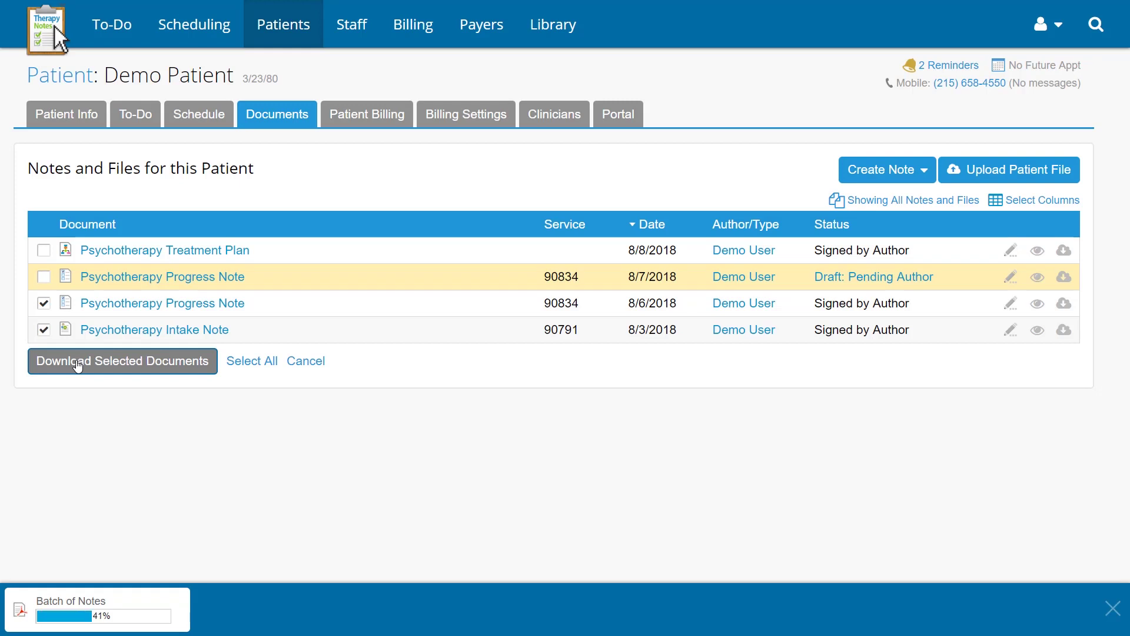
left_click(123, 614)
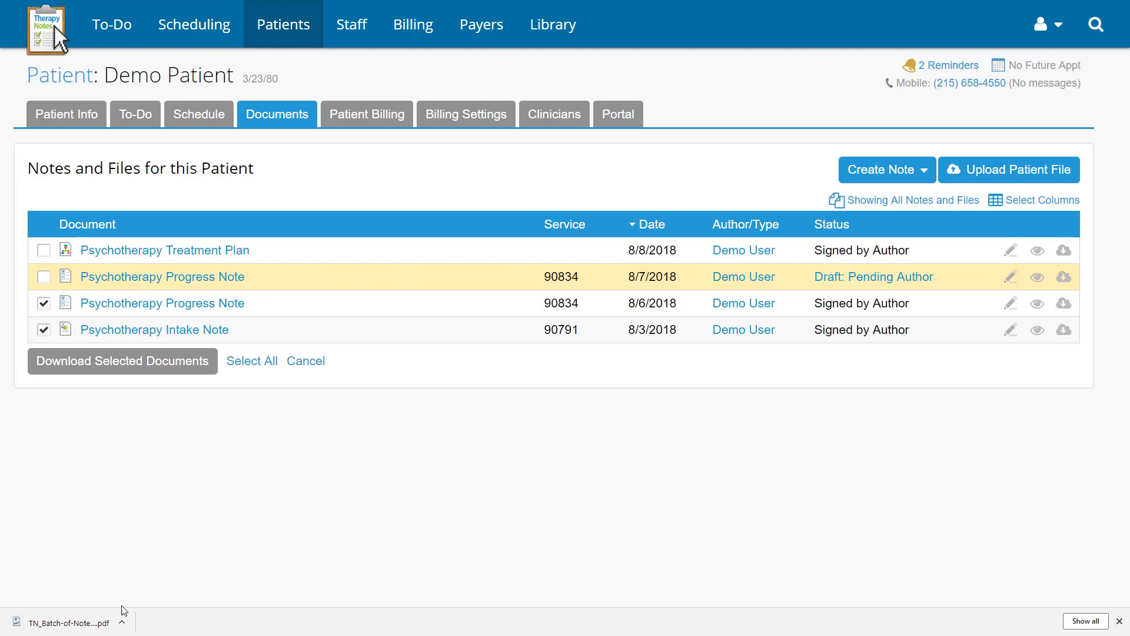
left_click(1119, 621)
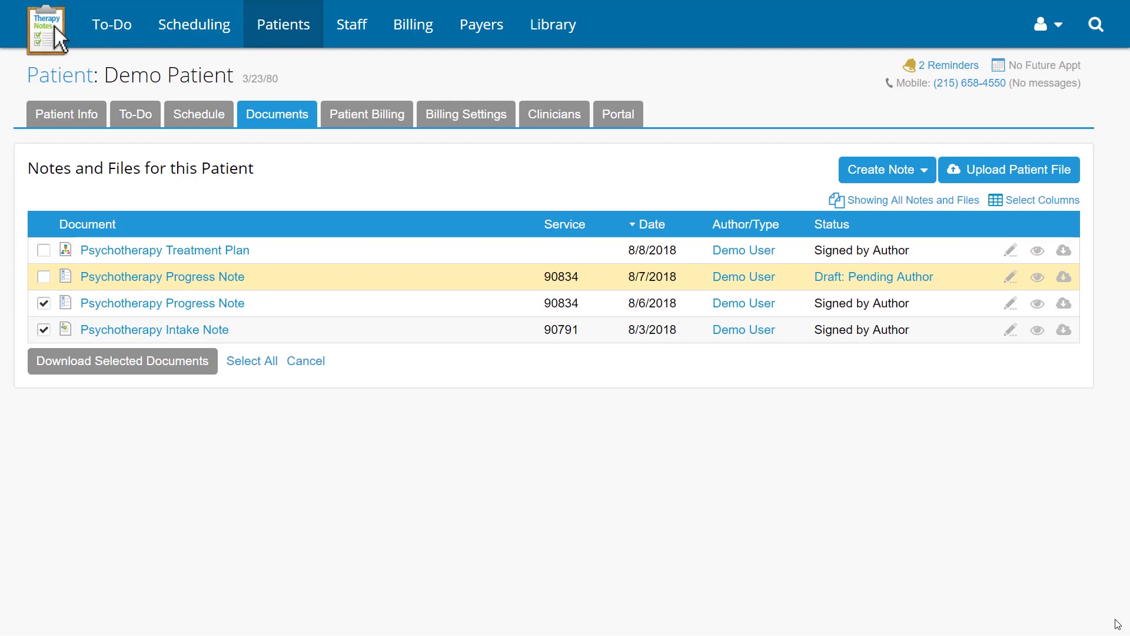
Step: Open the 8/6/2018 progress note and check its revision history
left_click(217, 304)
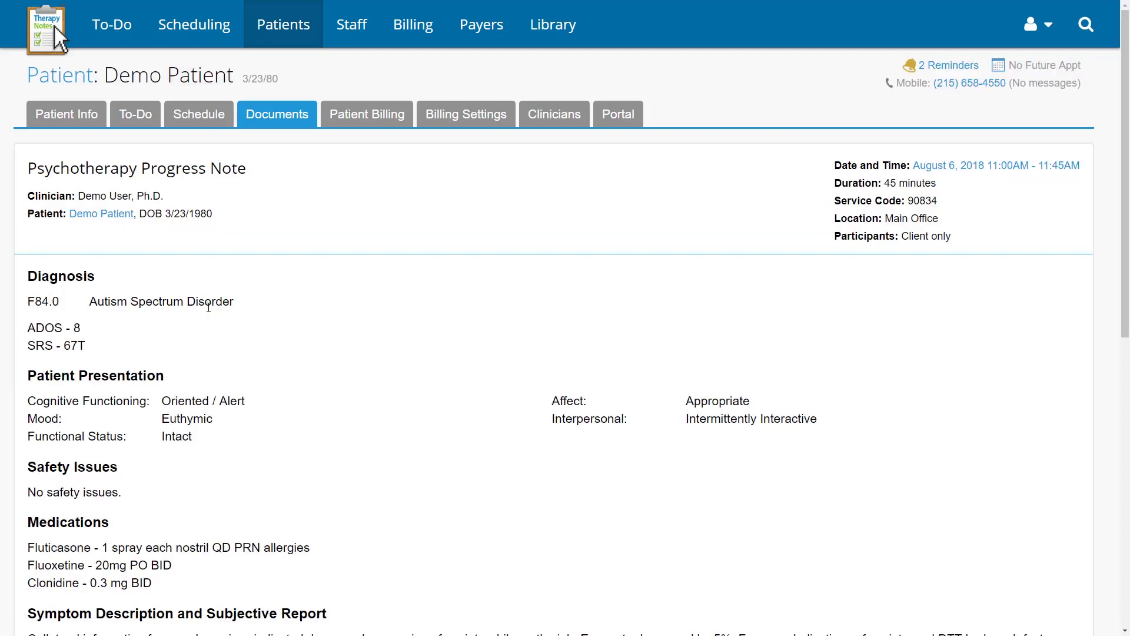
scroll(208, 307, "down", 9)
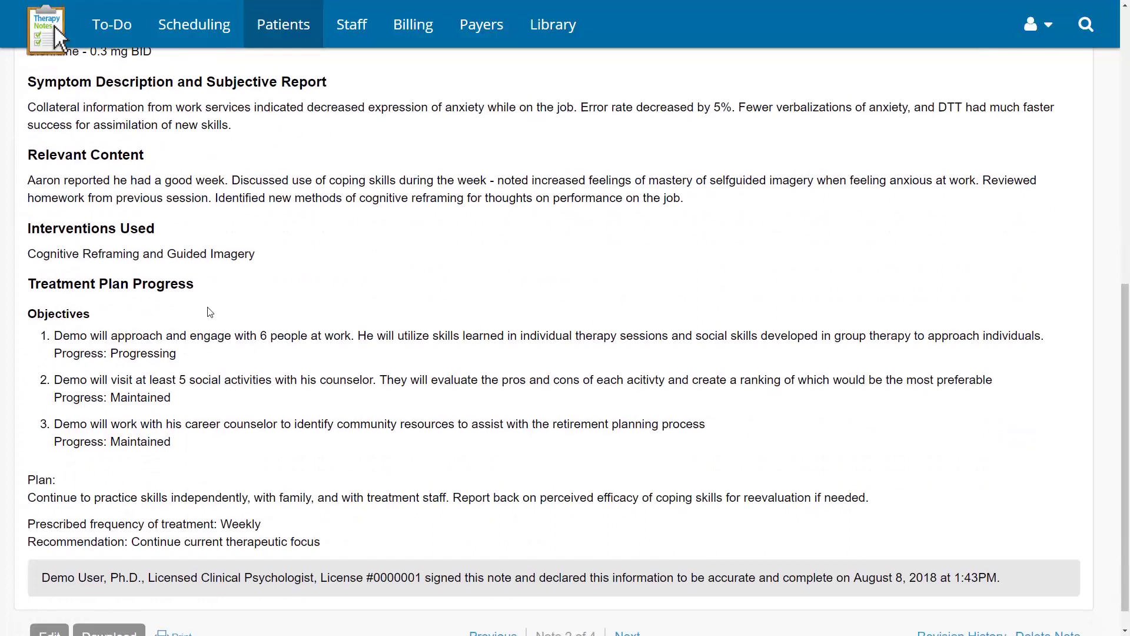
scroll(210, 312, "down", 1)
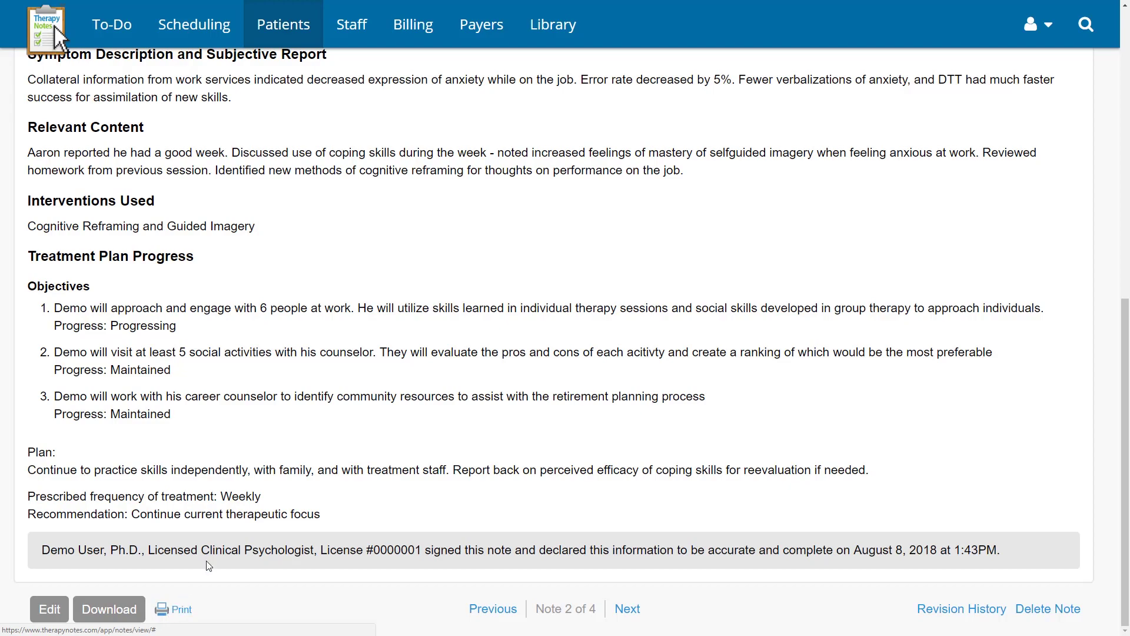
left_click(938, 612)
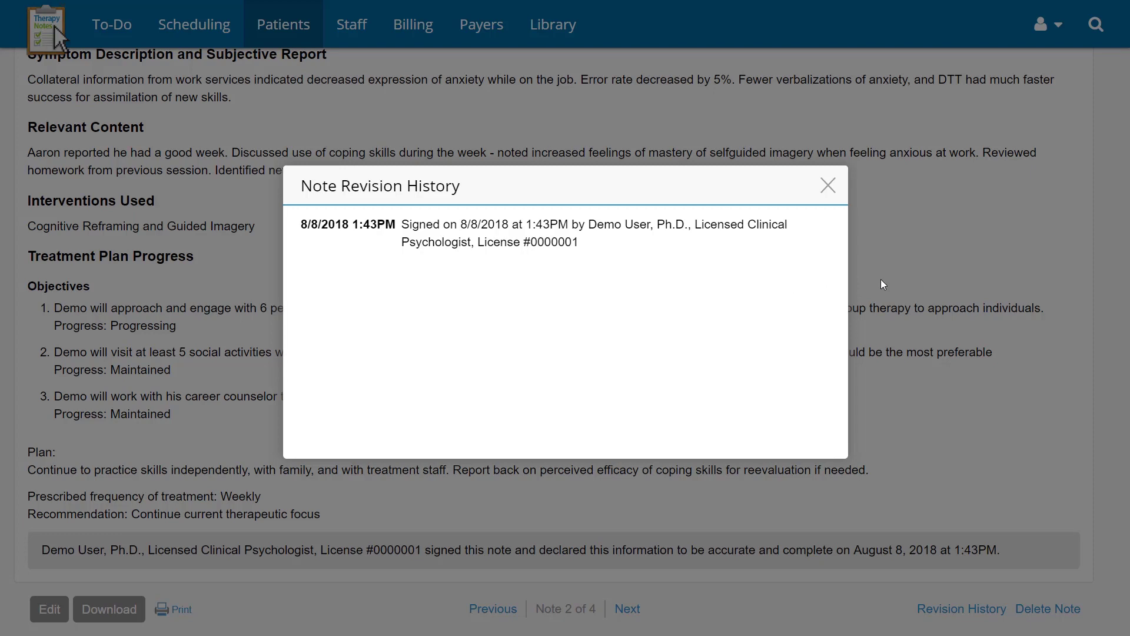
left_click(829, 186)
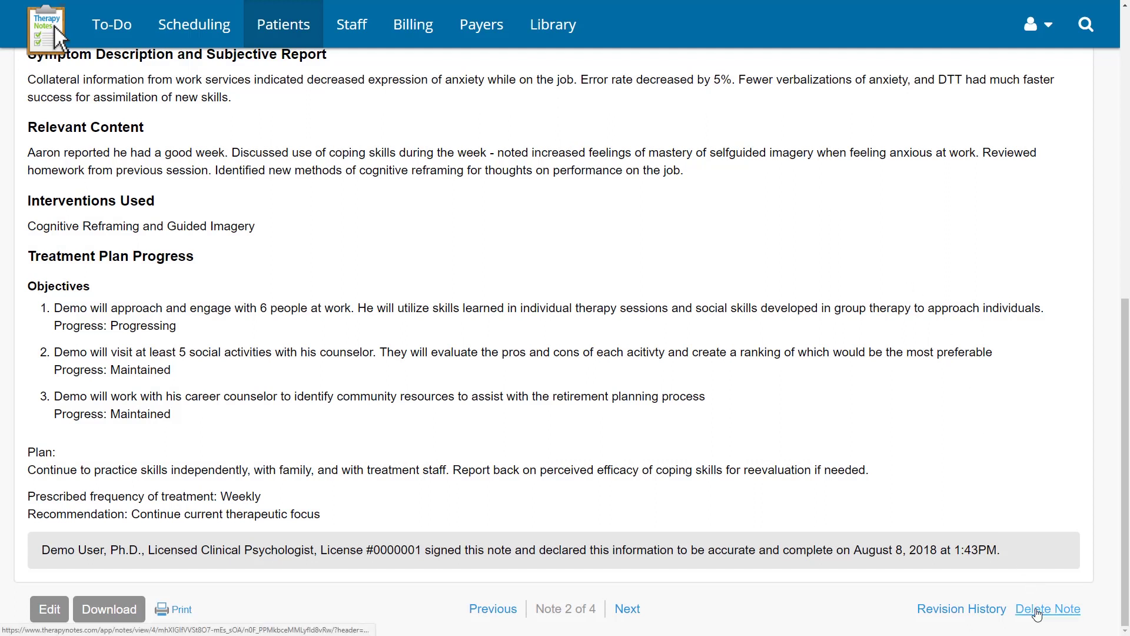
Step: Cancel deleting the note, keeping it, and return to the documents list
left_click(1037, 612)
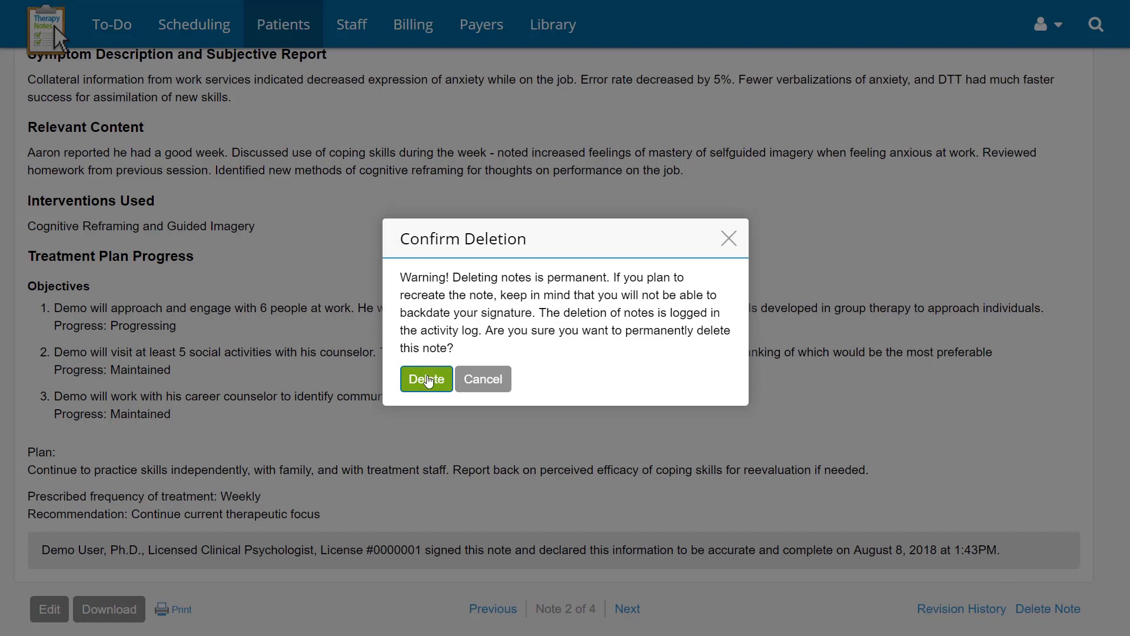
left_click(478, 380)
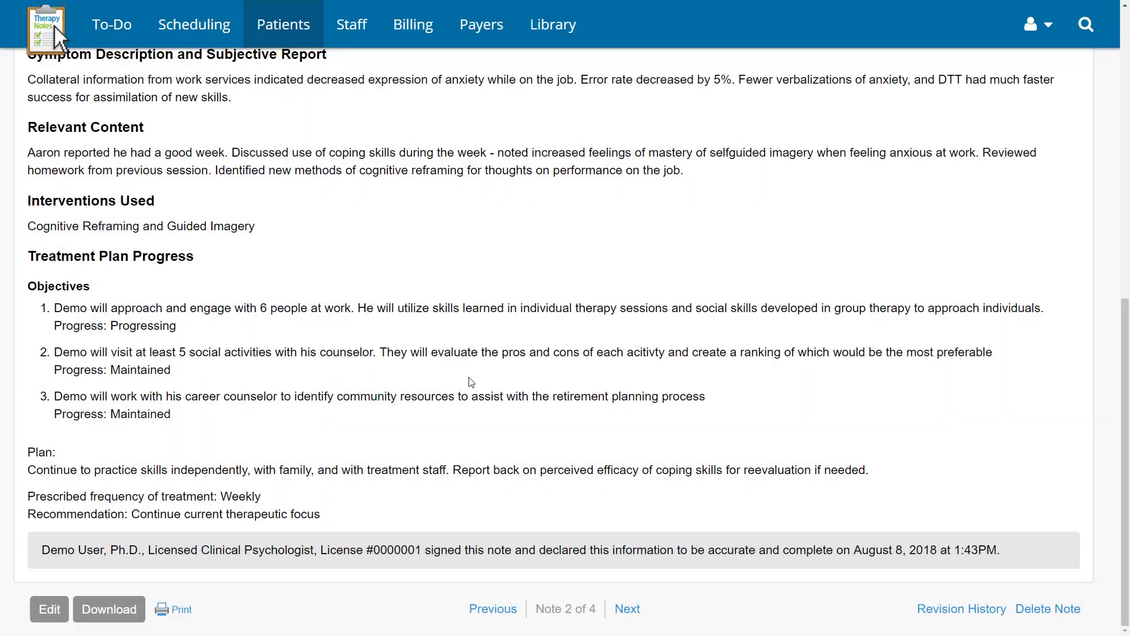
scroll(471, 382, "up", 10)
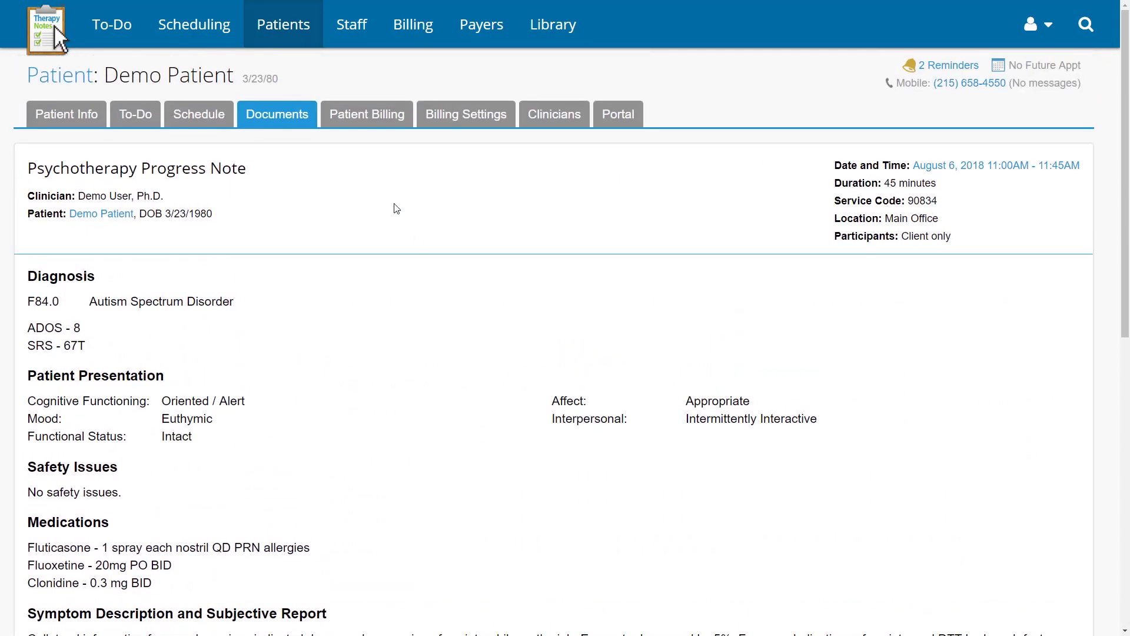
left_click(300, 121)
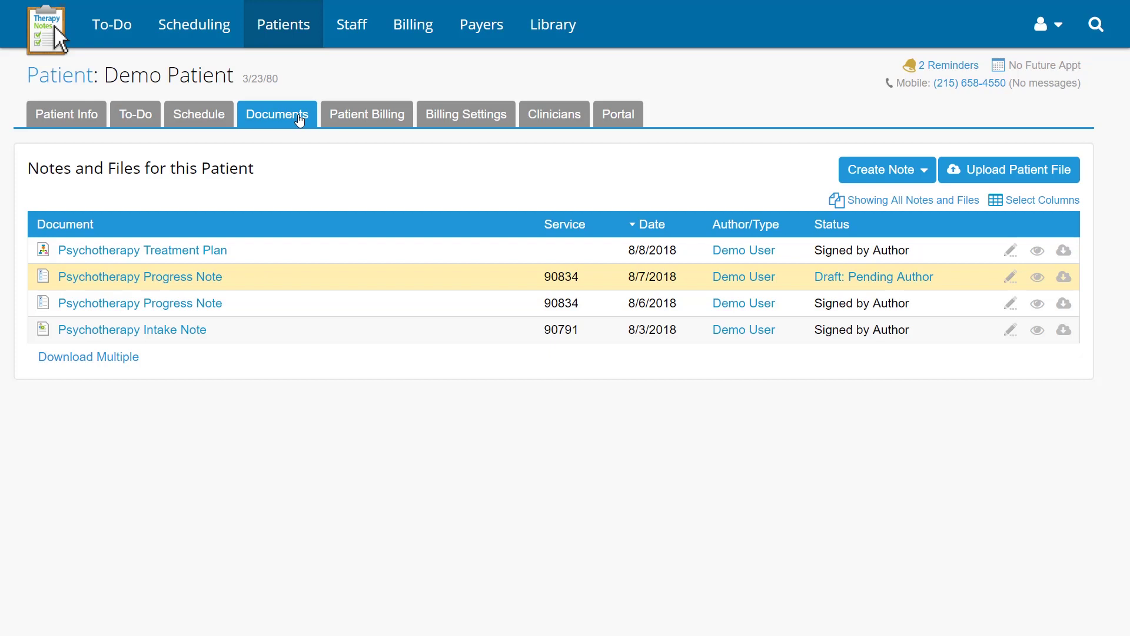
Step: Upload a new patient file, selecting Informed Consent.pdf from the computer
left_click(970, 172)
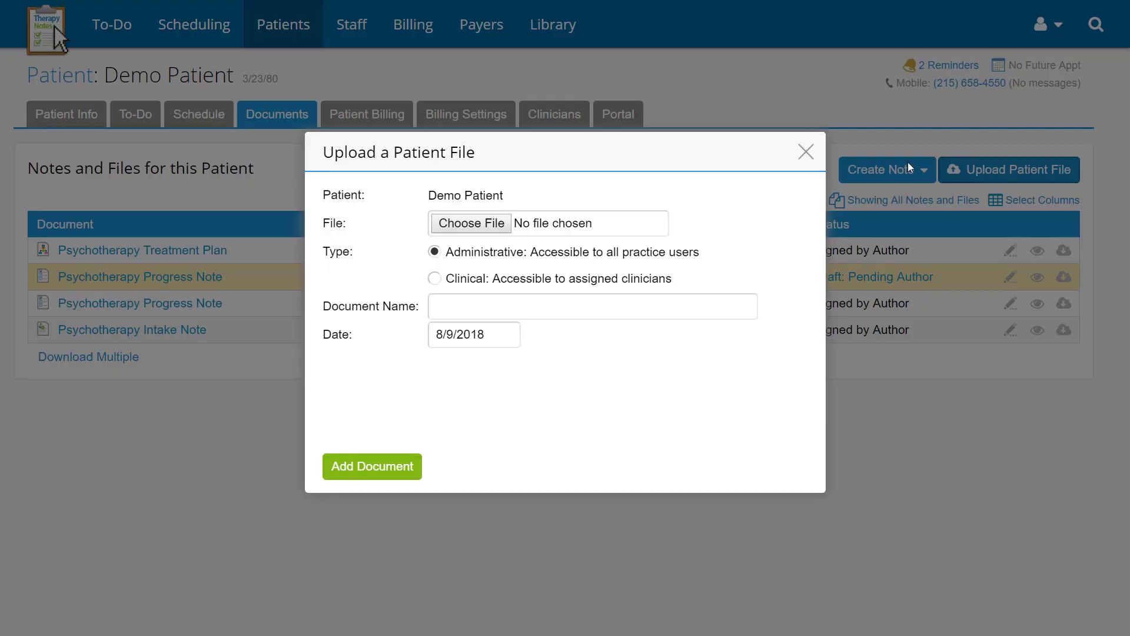
left_click(469, 223)
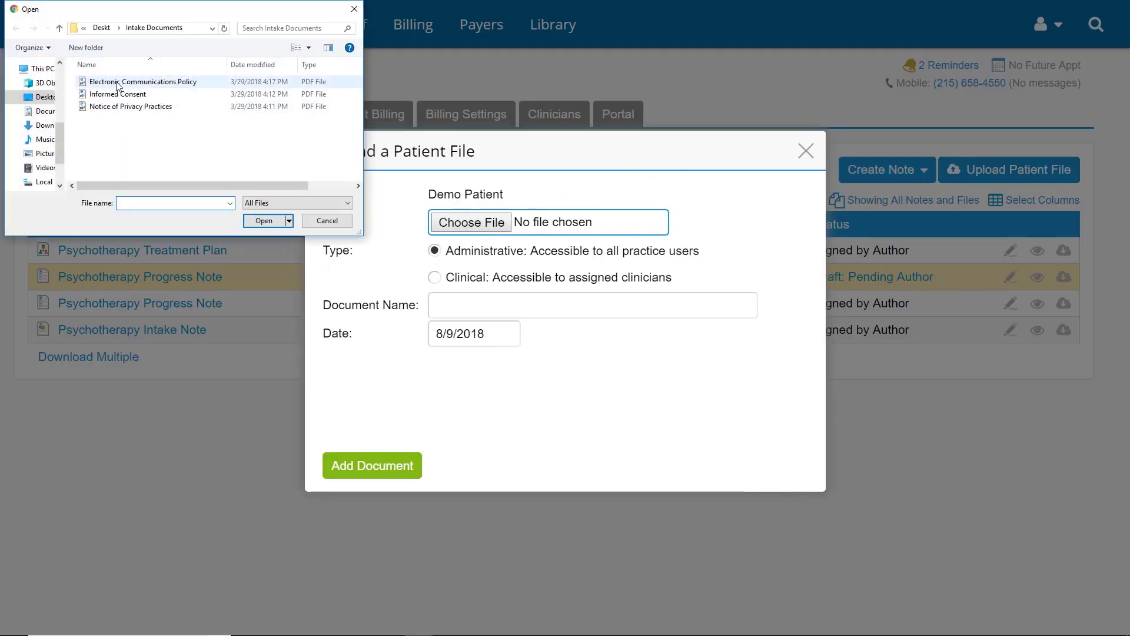
left_click(118, 94)
left_click(273, 221)
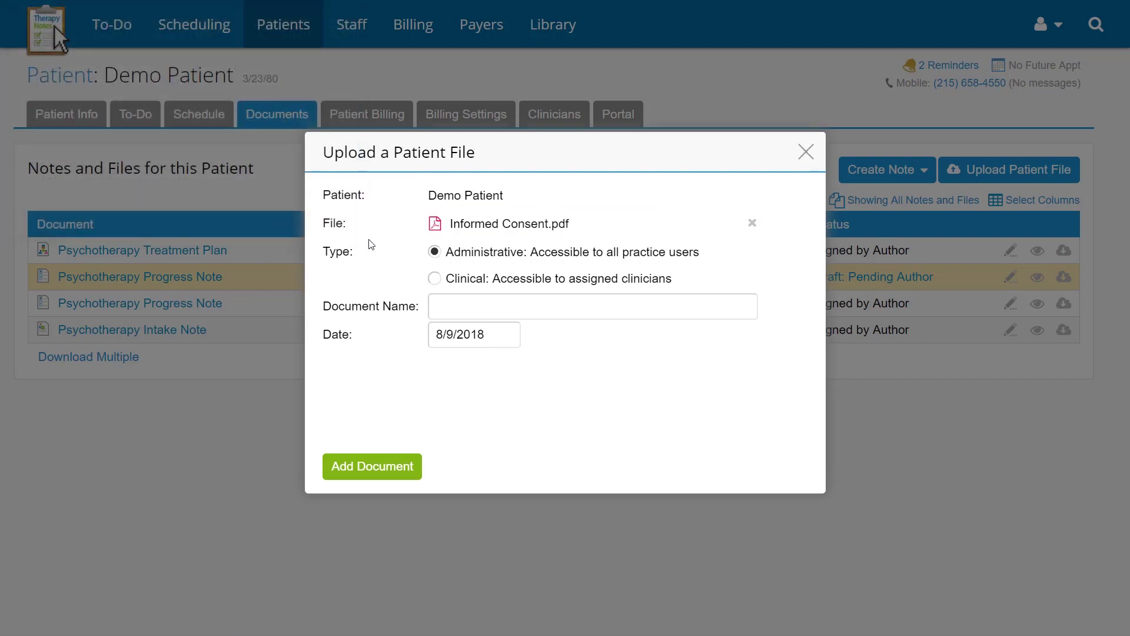
Step: Name the document 'Informed Consent', keep it Administrative, and add it to the patient's files
left_click(435, 253)
left_click(444, 302)
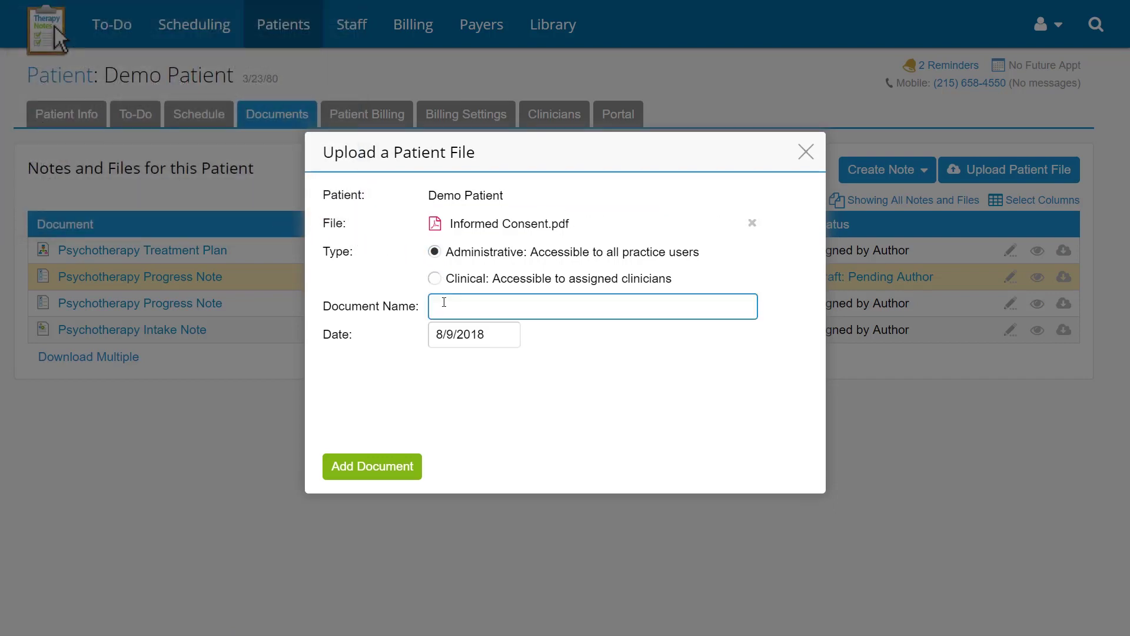
type("Informed Consent")
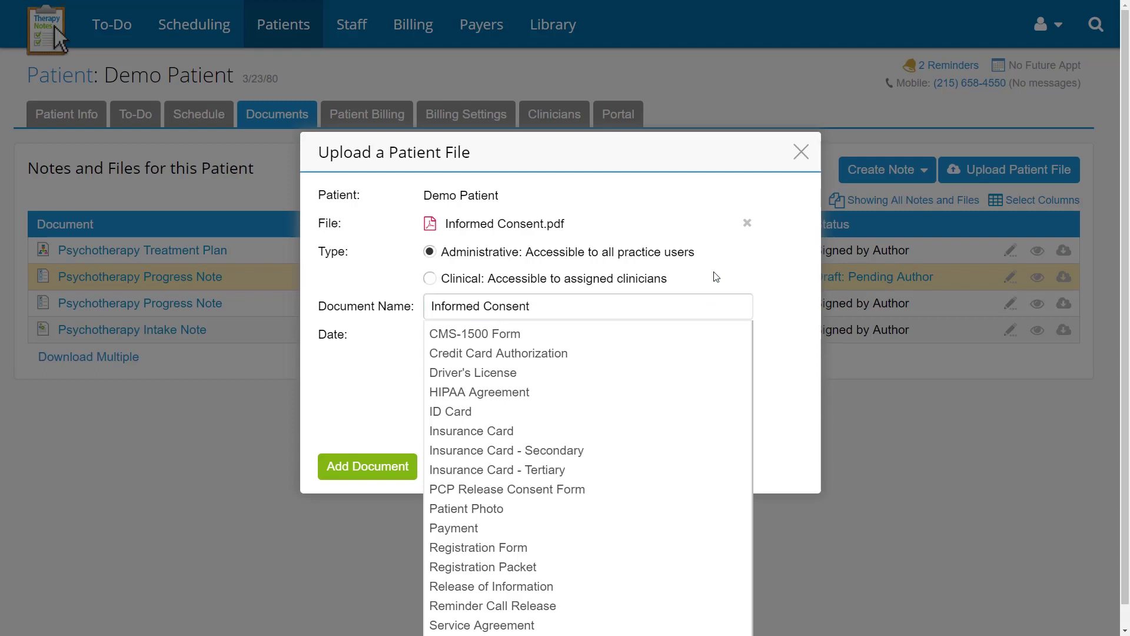
left_click(492, 337)
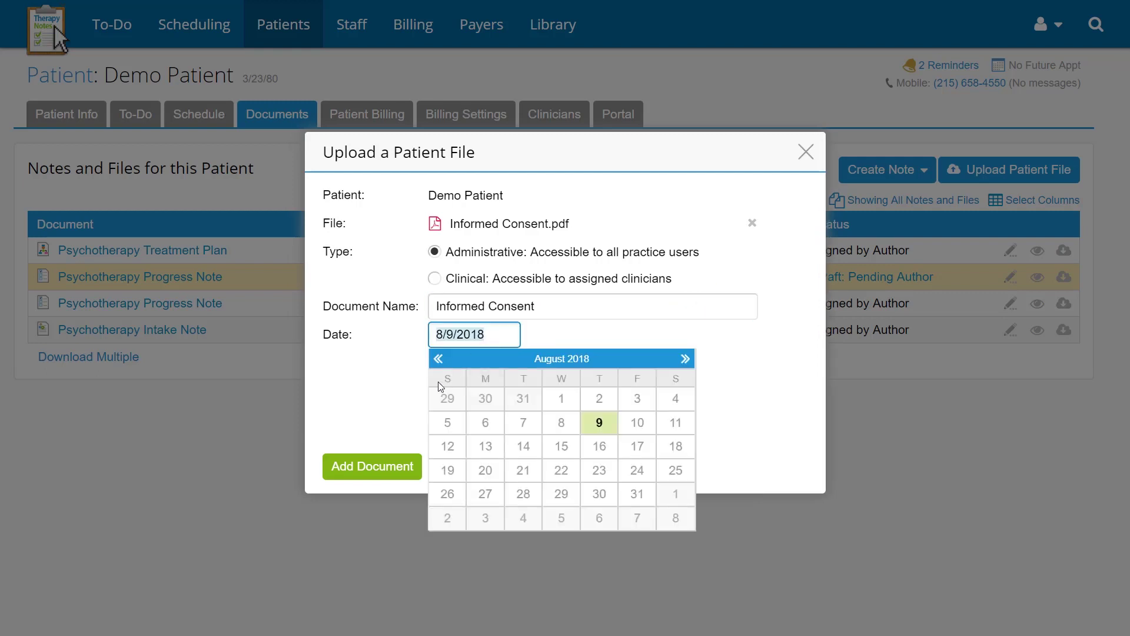
left_click(362, 463)
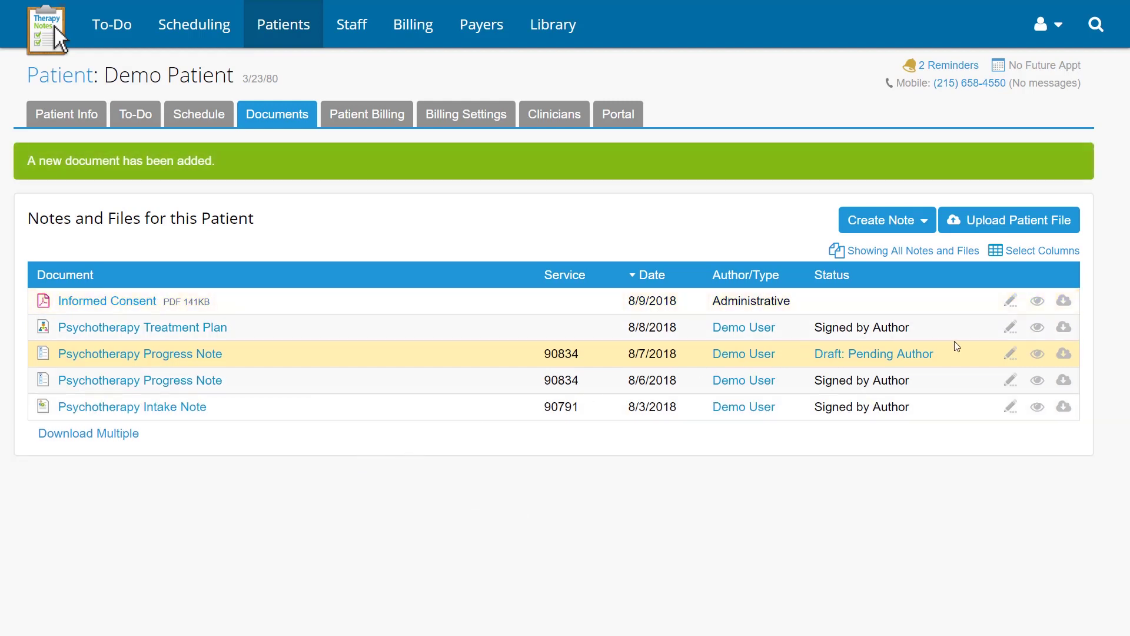
left_click(1009, 306)
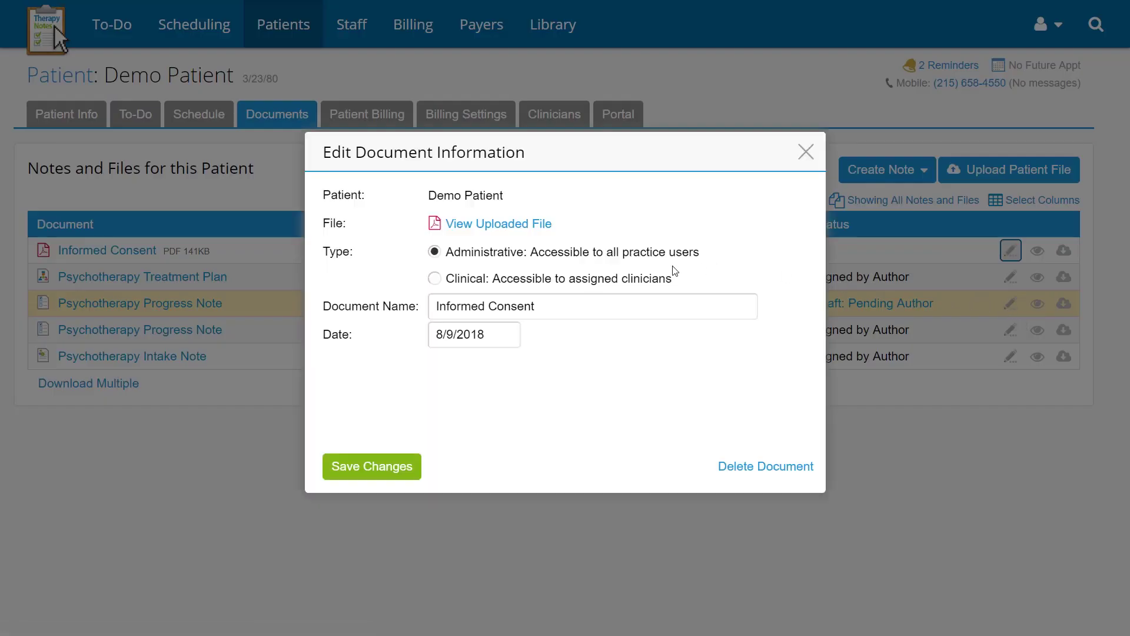
Step: Permanently delete the uploaded Informed Consent document, confirming the deletion
left_click(463, 314)
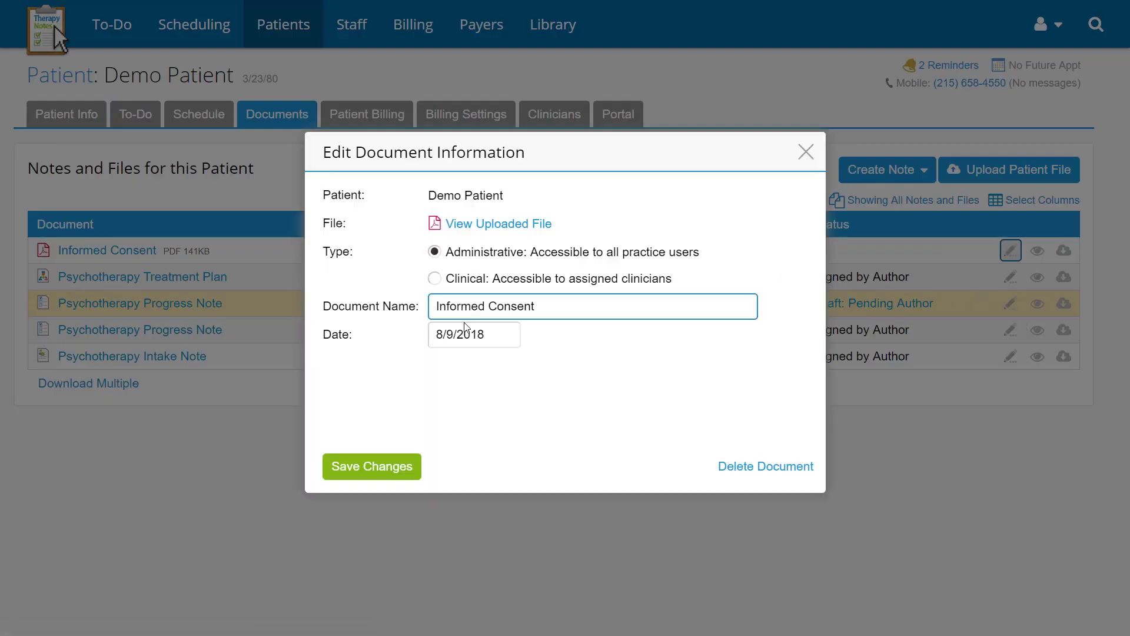
left_click(464, 327)
left_click(392, 399)
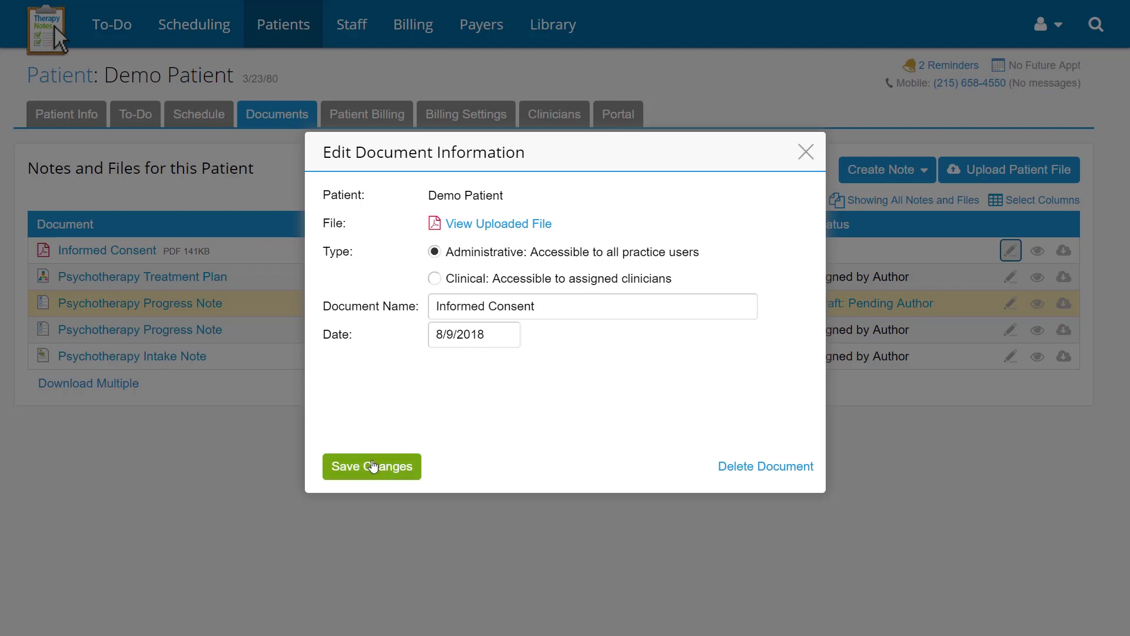
left_click(764, 467)
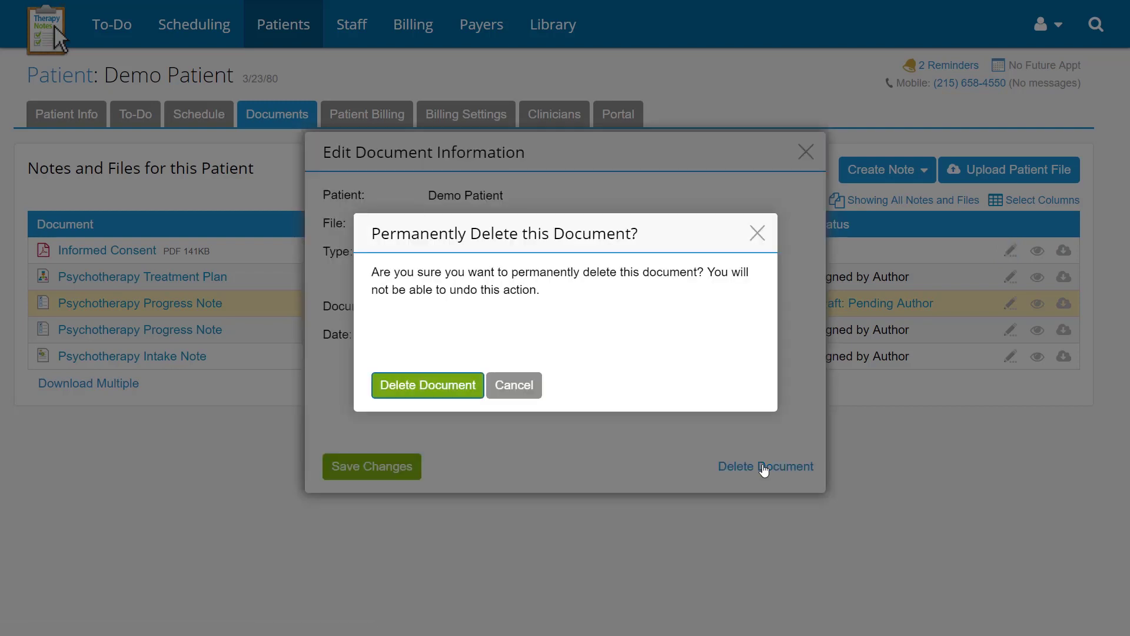
left_click(466, 391)
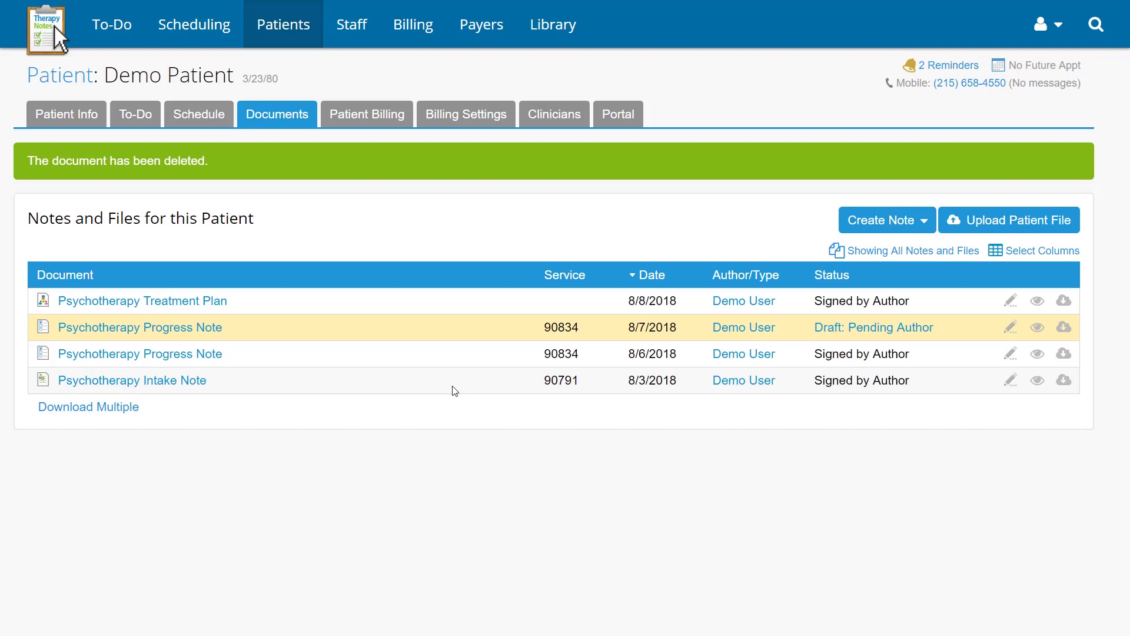
Step: Open the practice's Document Library to see the portal-eligible Notice of Privacy Practices and Informed Consent
left_click(558, 31)
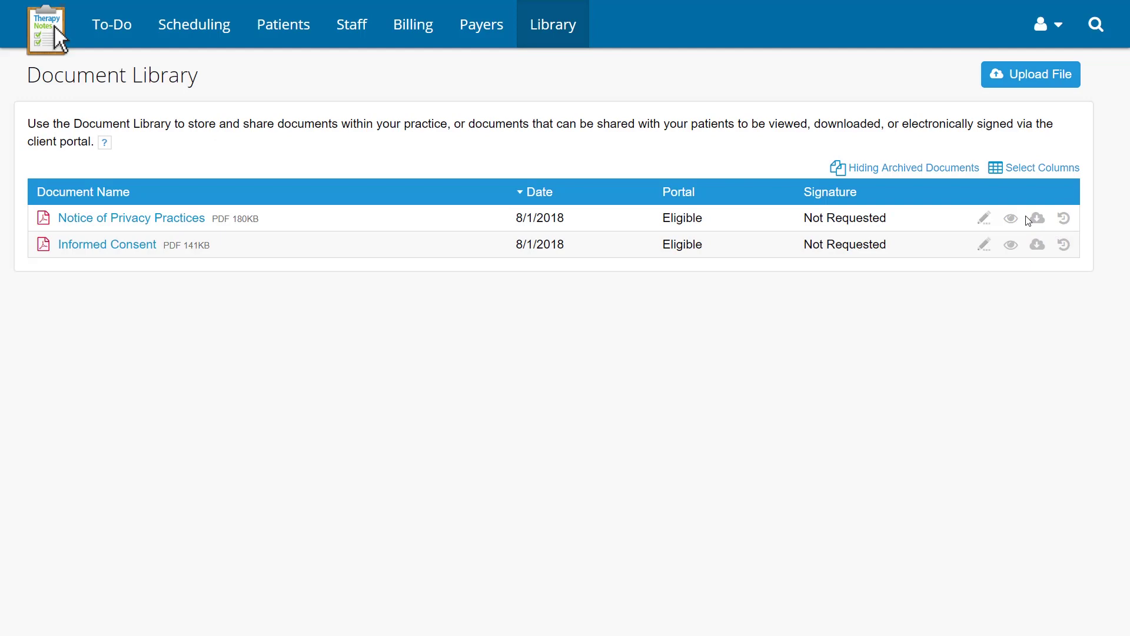
Step: Upload the Electronic Communications Policy file to the library and name it Electronic Communications Policy
left_click(996, 79)
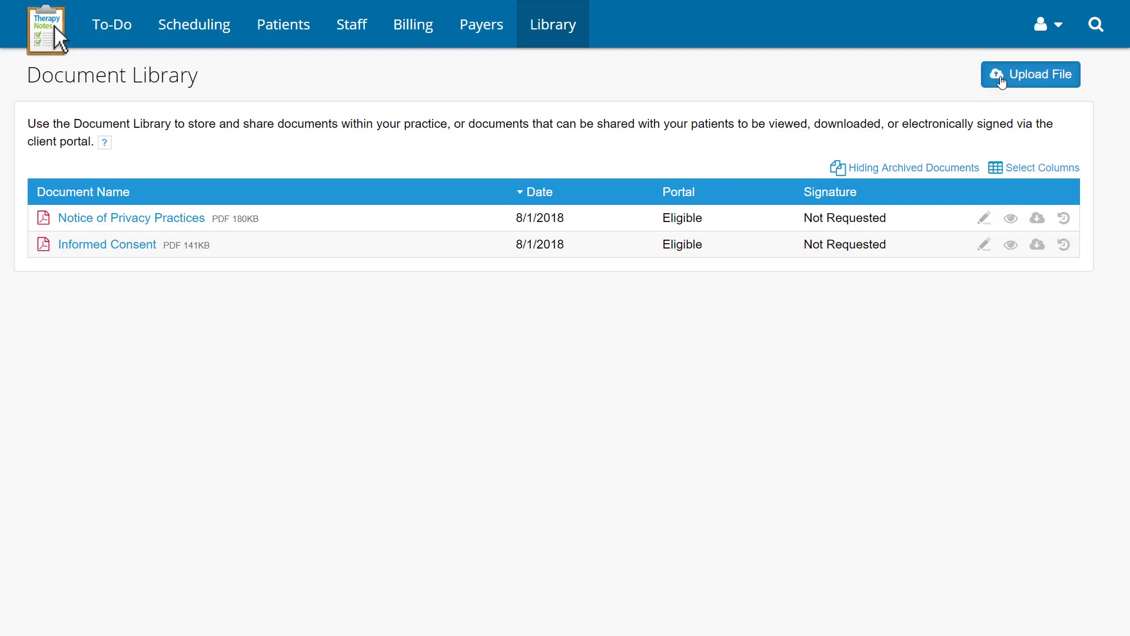
left_click(441, 214)
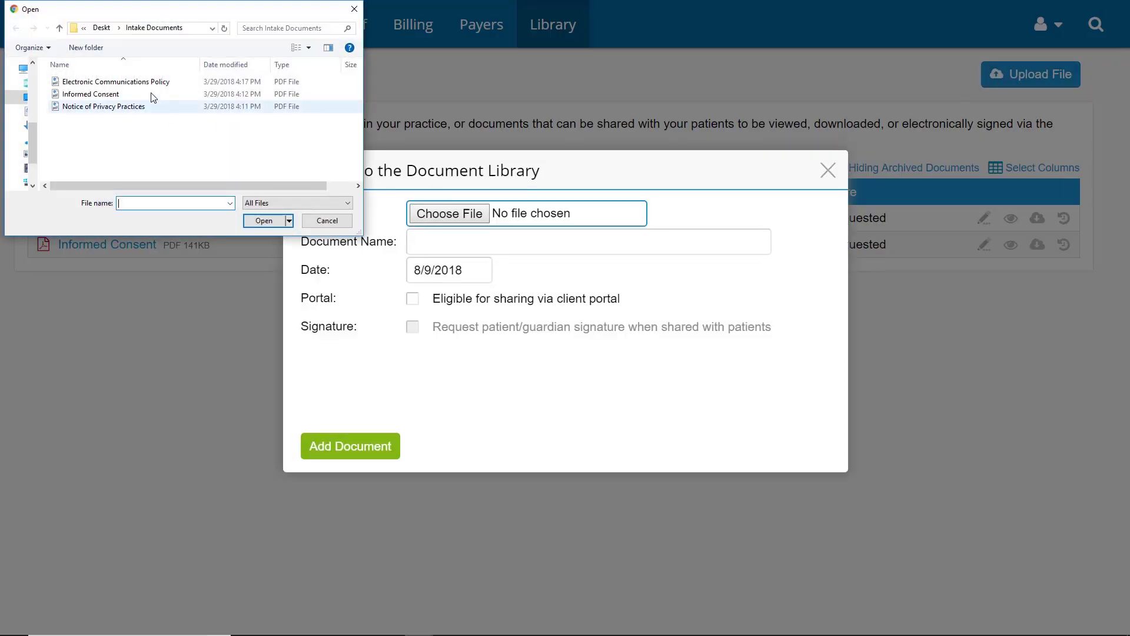
left_click(118, 82)
left_click(262, 220)
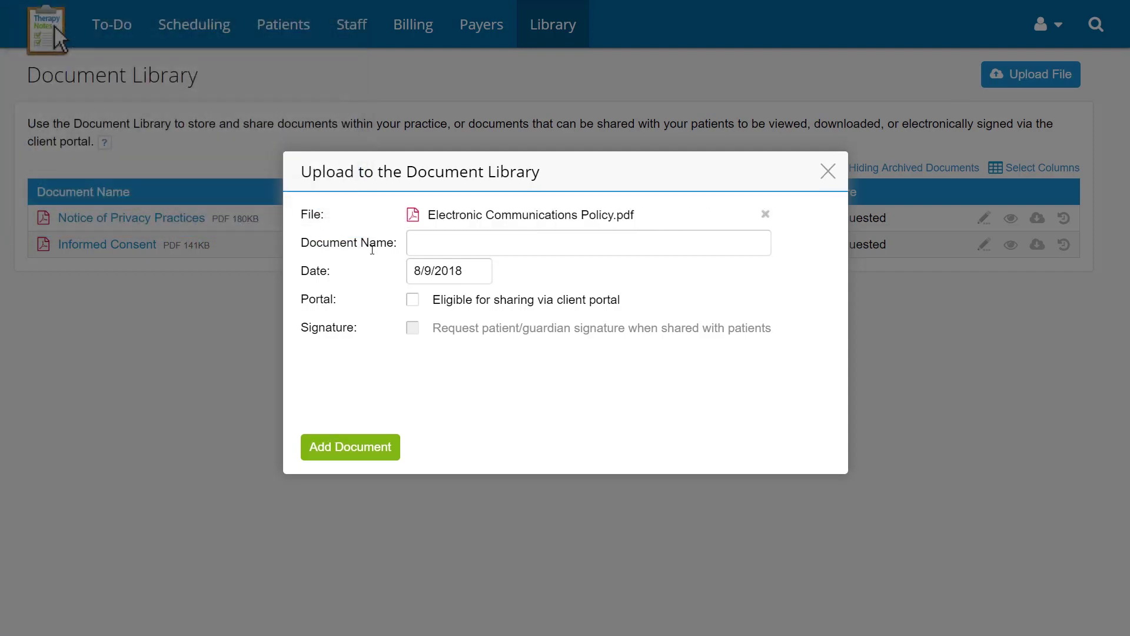
left_click(427, 248)
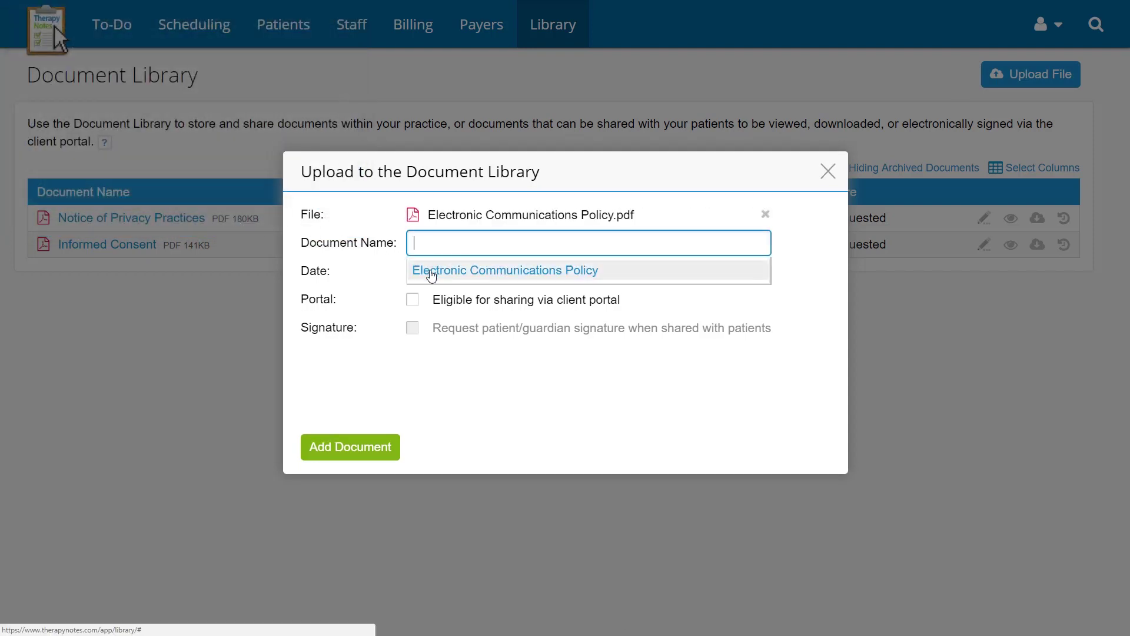
left_click(430, 270)
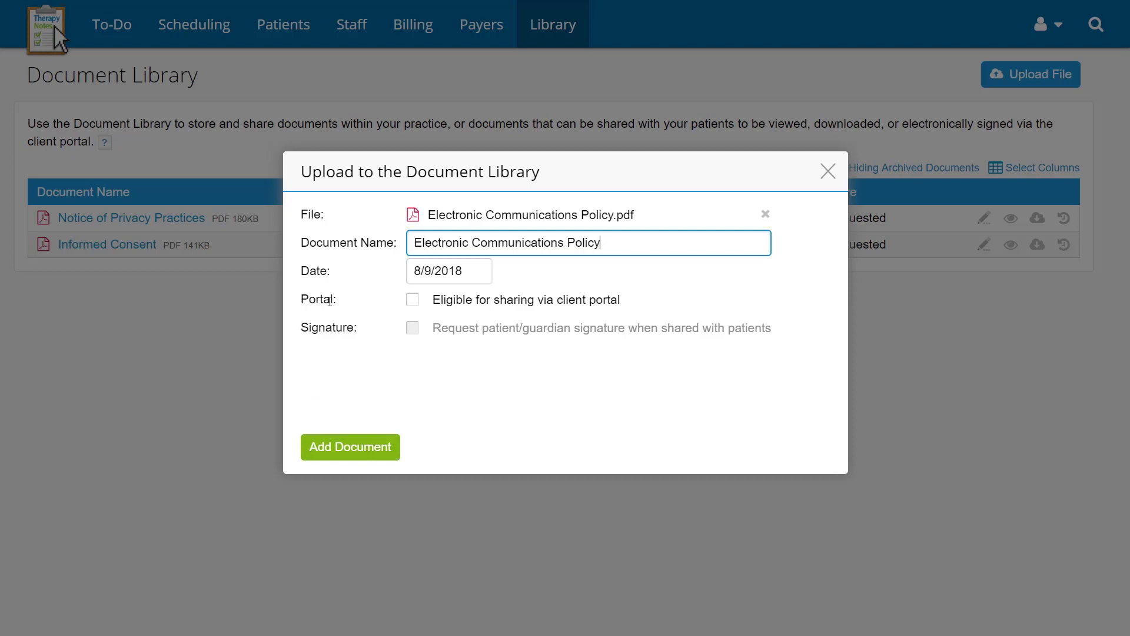
Step: Make the policy portal-eligible with patient/guardian signature requested, add it, and return to Patients
left_click(413, 300)
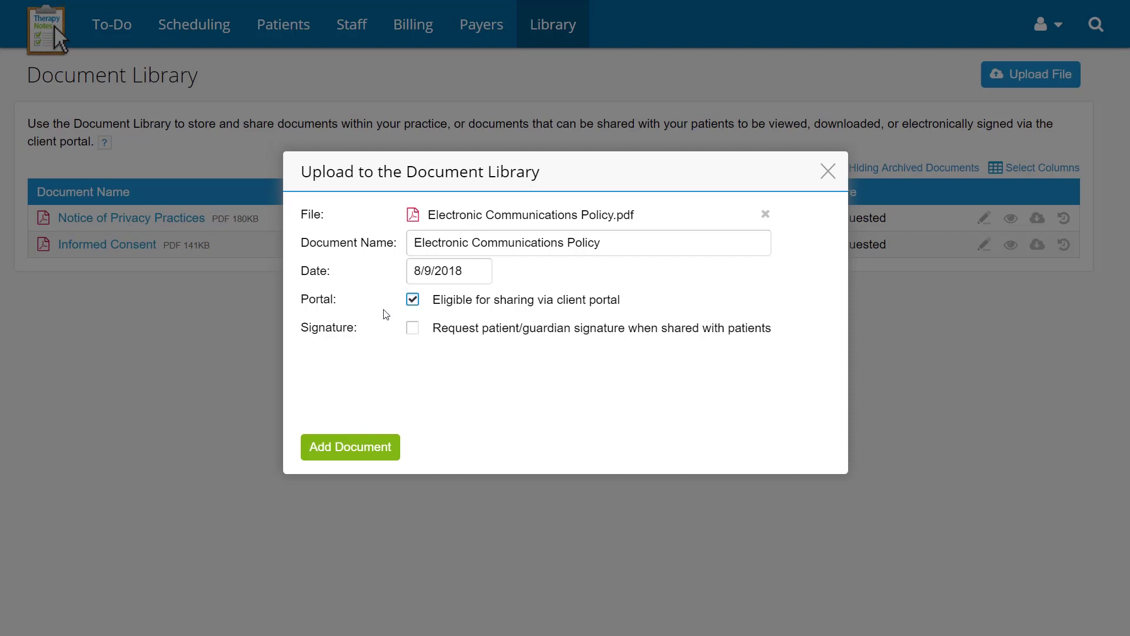
left_click(413, 329)
left_click(342, 448)
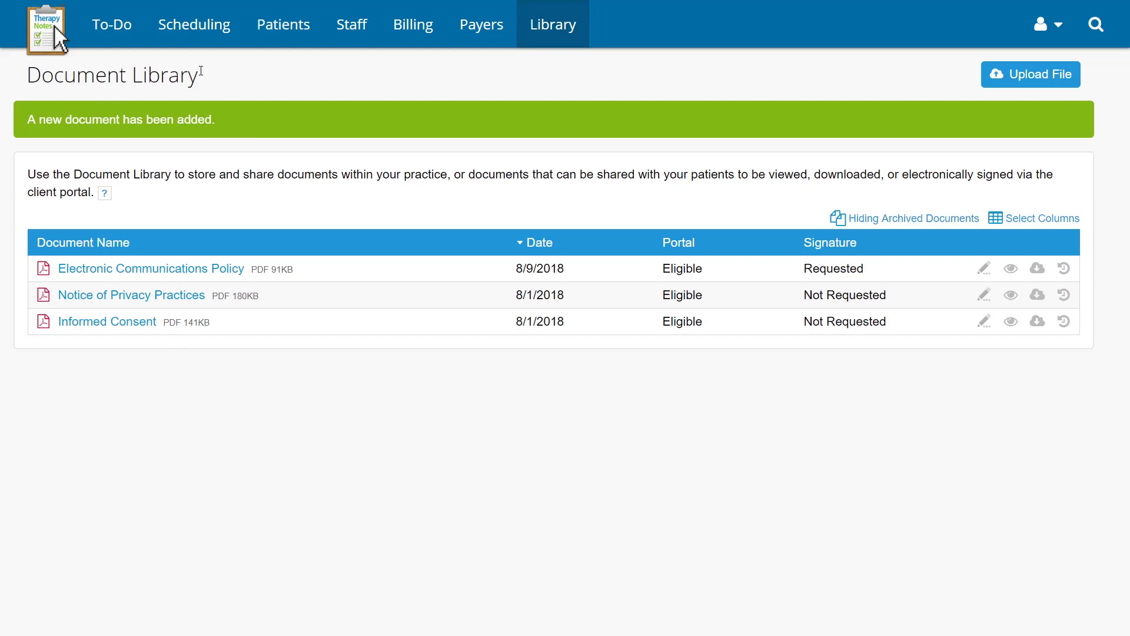
left_click(273, 45)
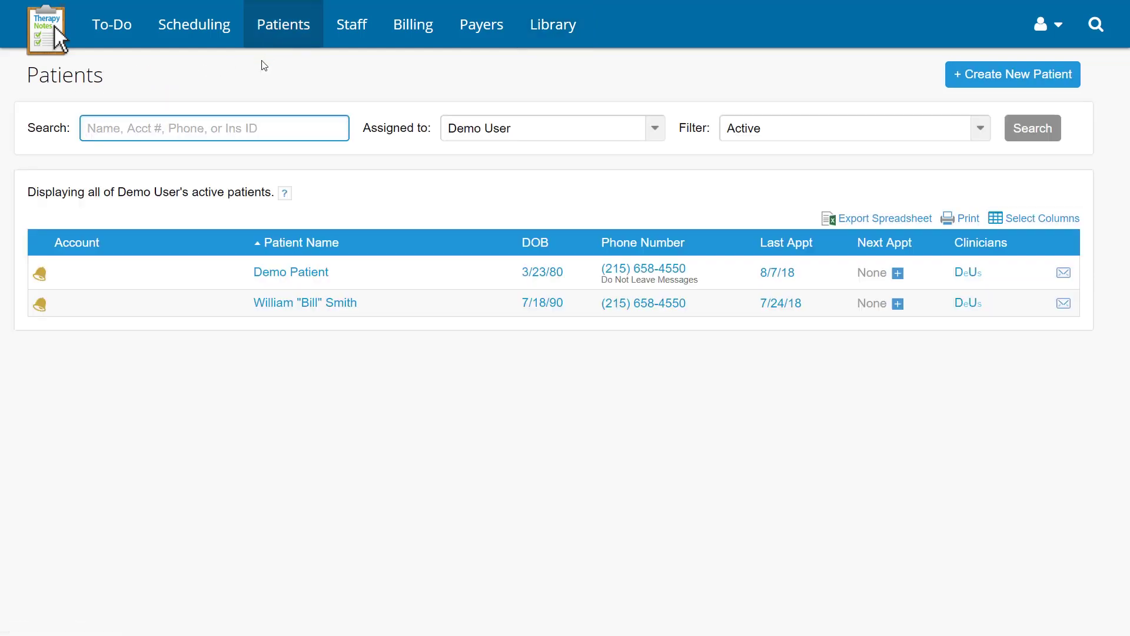
Step: Start a portal document share for the other patient with Electronic Communications Policy and Informed Consent
left_click(281, 302)
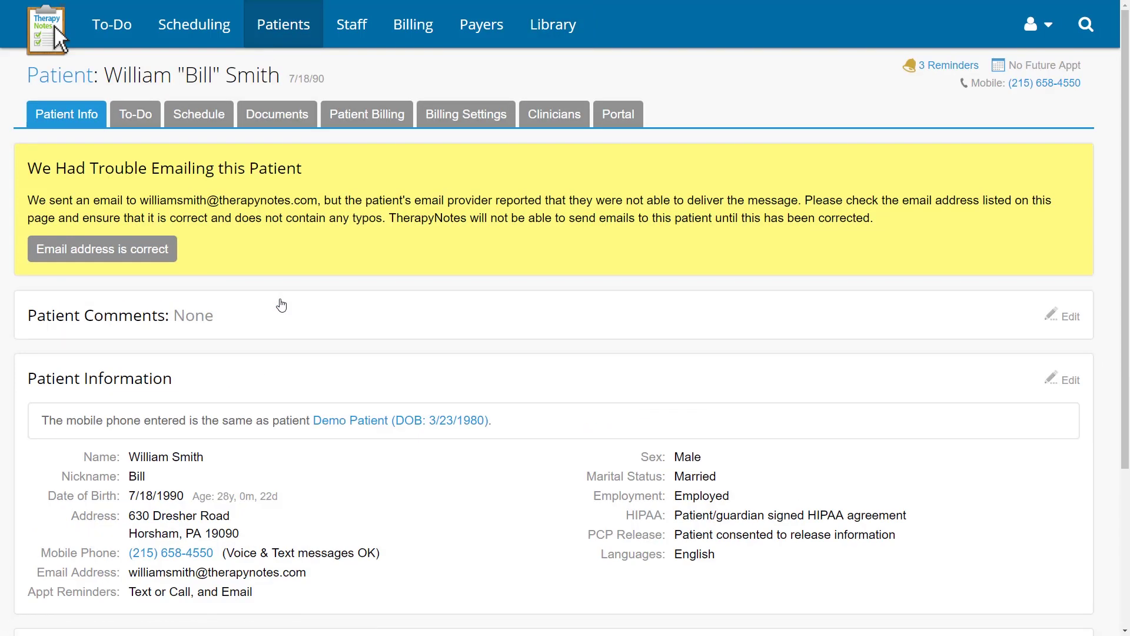
left_click(606, 120)
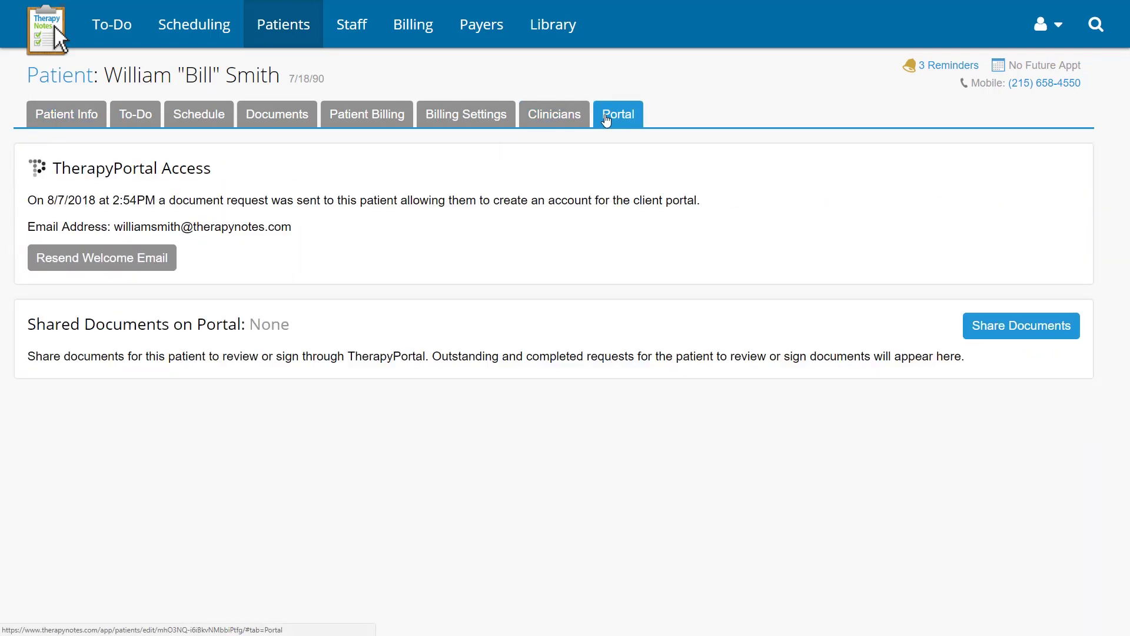
left_click(980, 324)
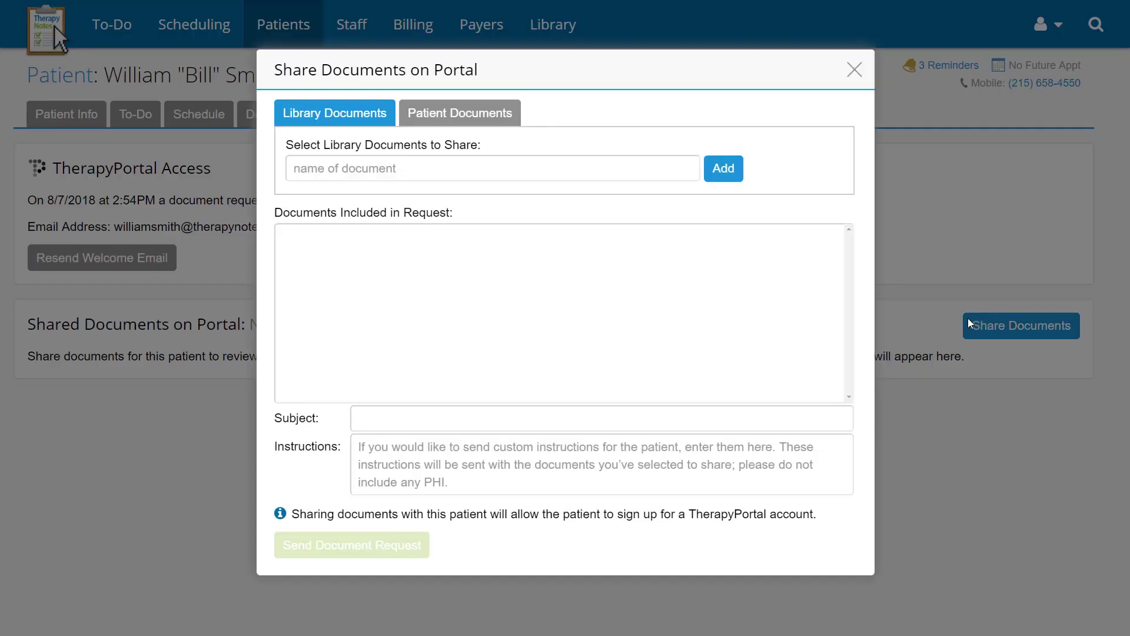
left_click(620, 171)
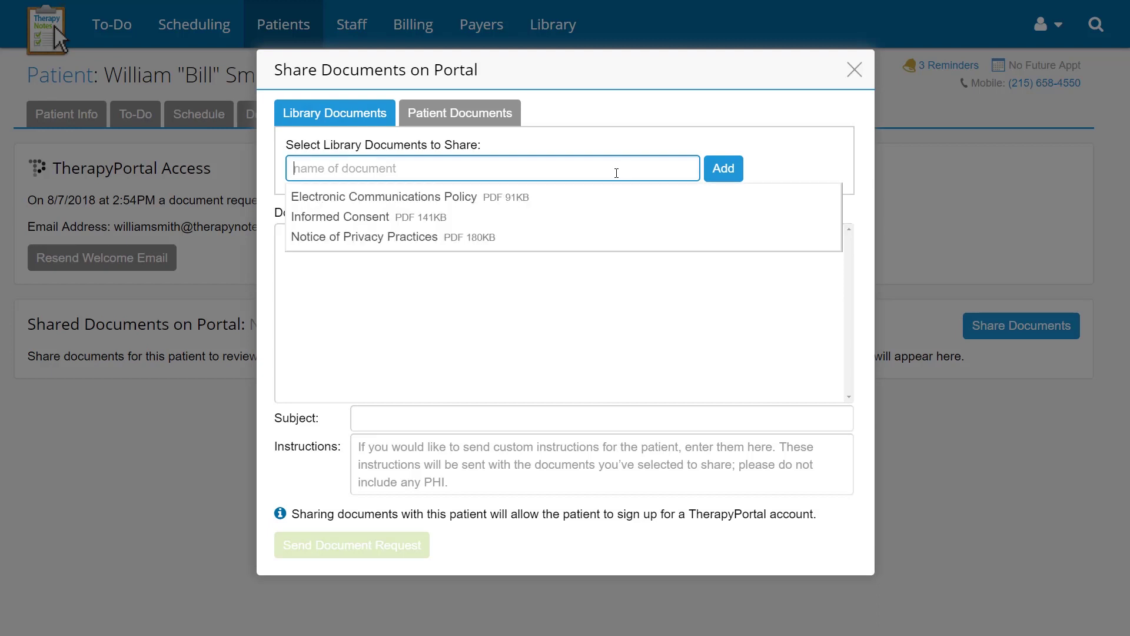
left_click(599, 206)
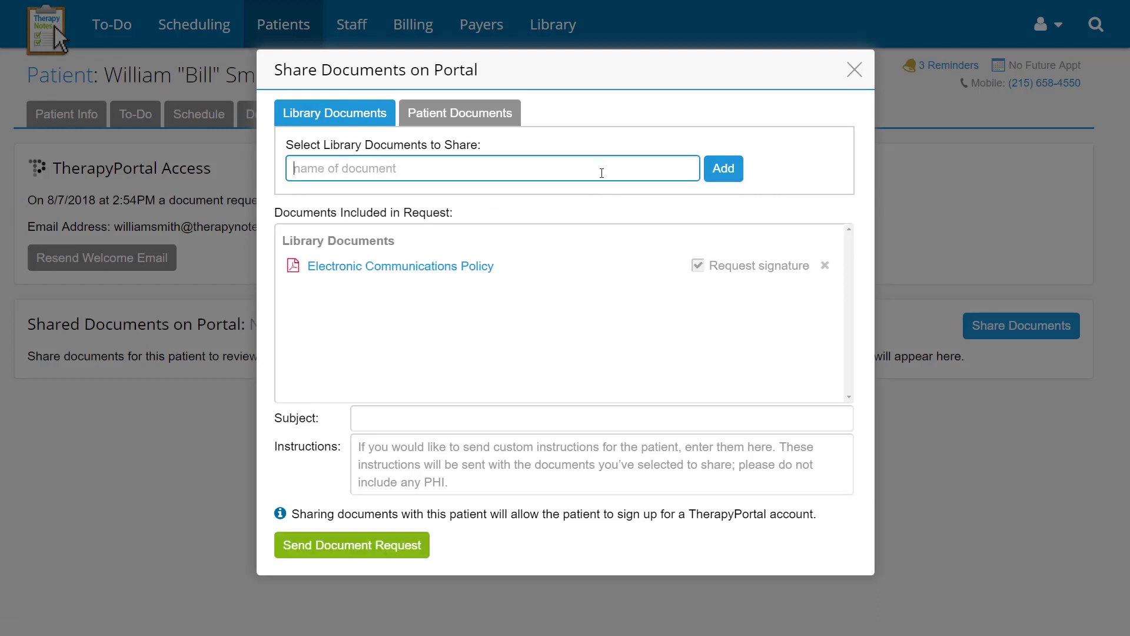
left_click(602, 199)
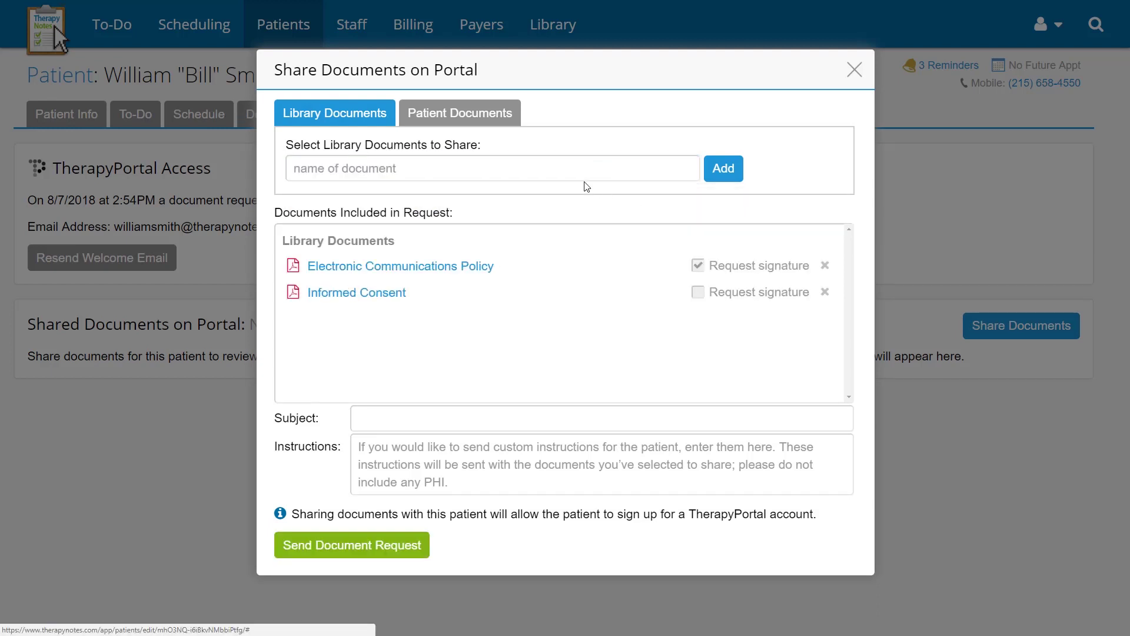
Step: Give the request the subject 'Documents to Review', paste review instructions, and send it
left_click(473, 121)
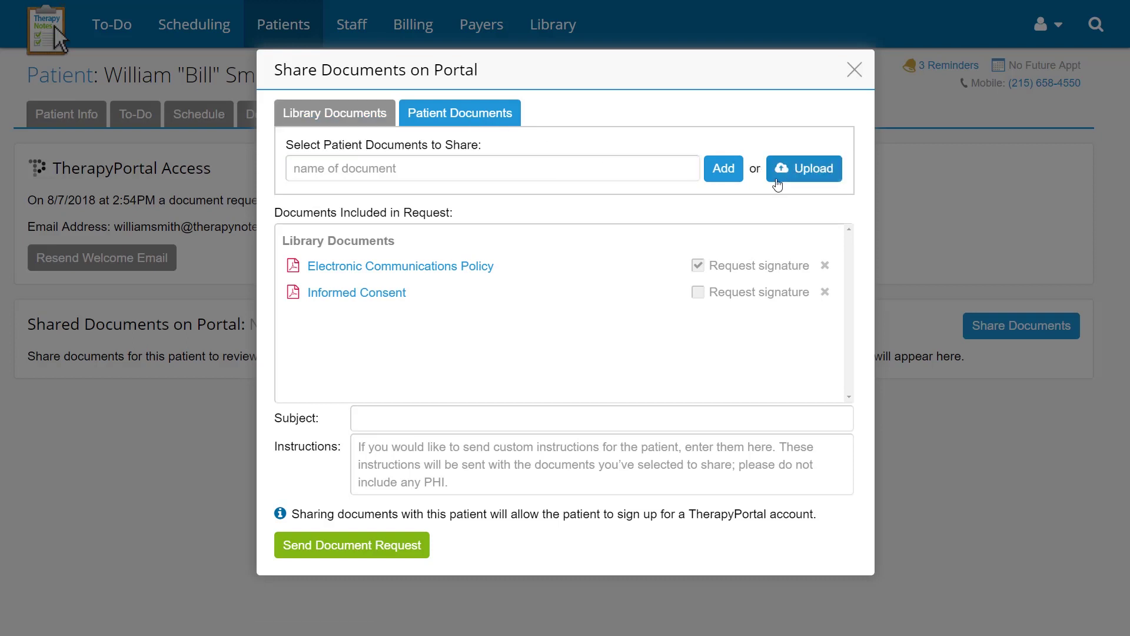
left_click(354, 112)
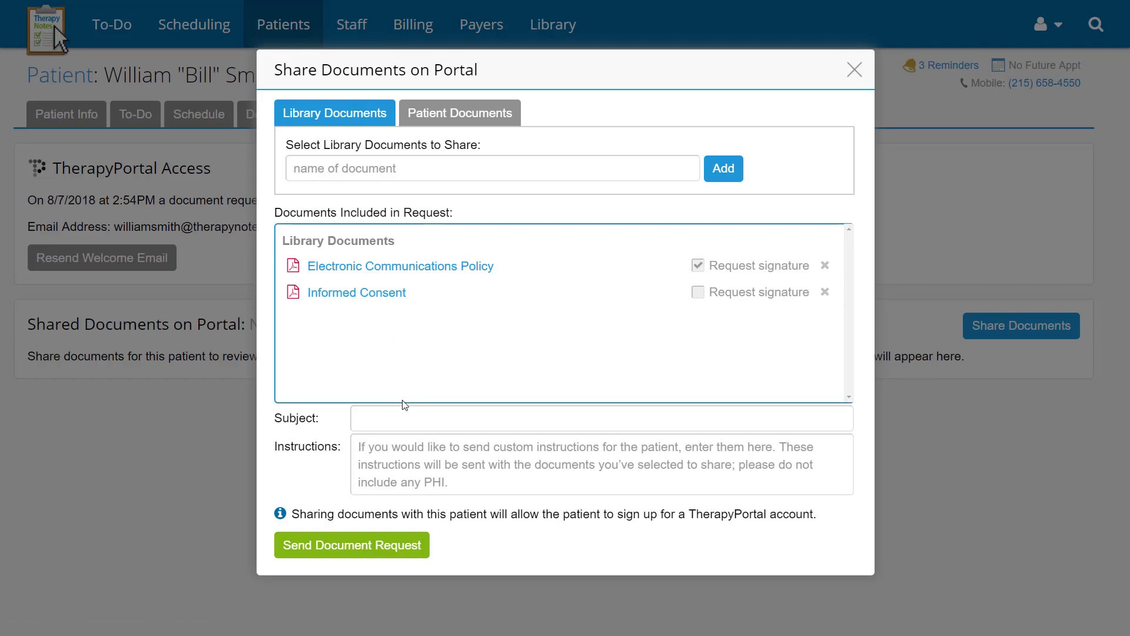
left_click(388, 411)
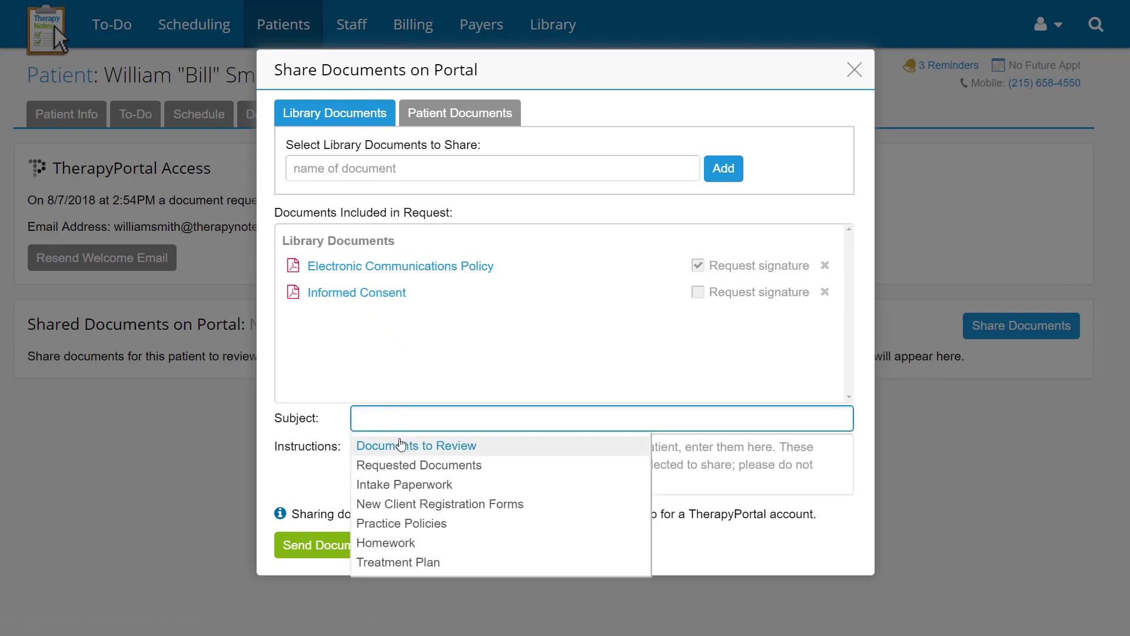
left_click(393, 446)
left_click(398, 456)
type("Please review these documents before your appointment.")
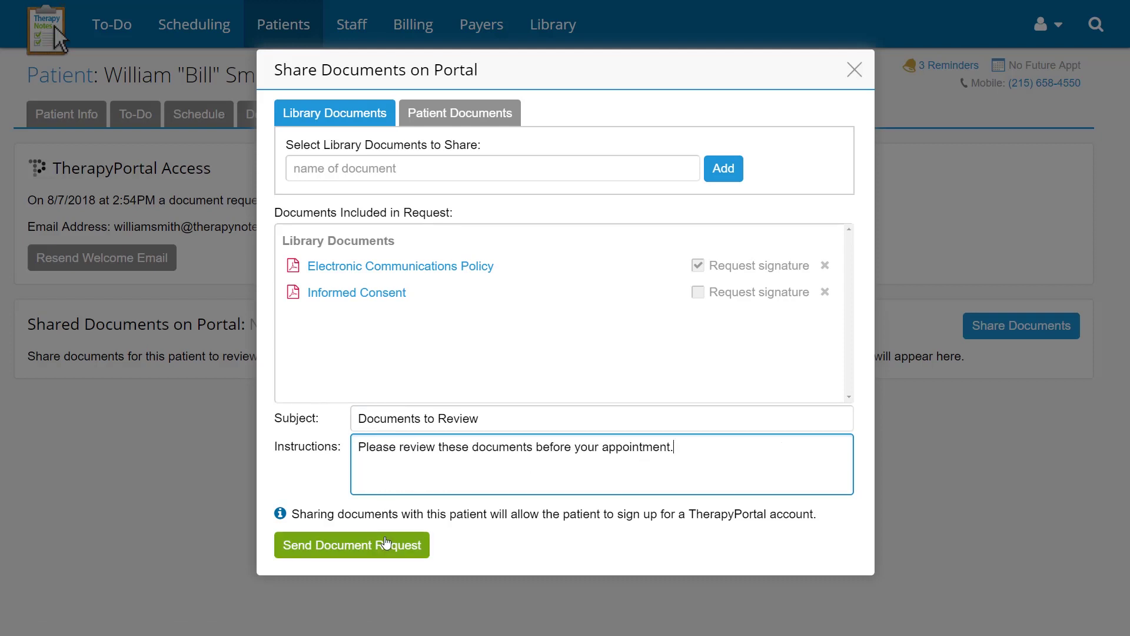
left_click(386, 545)
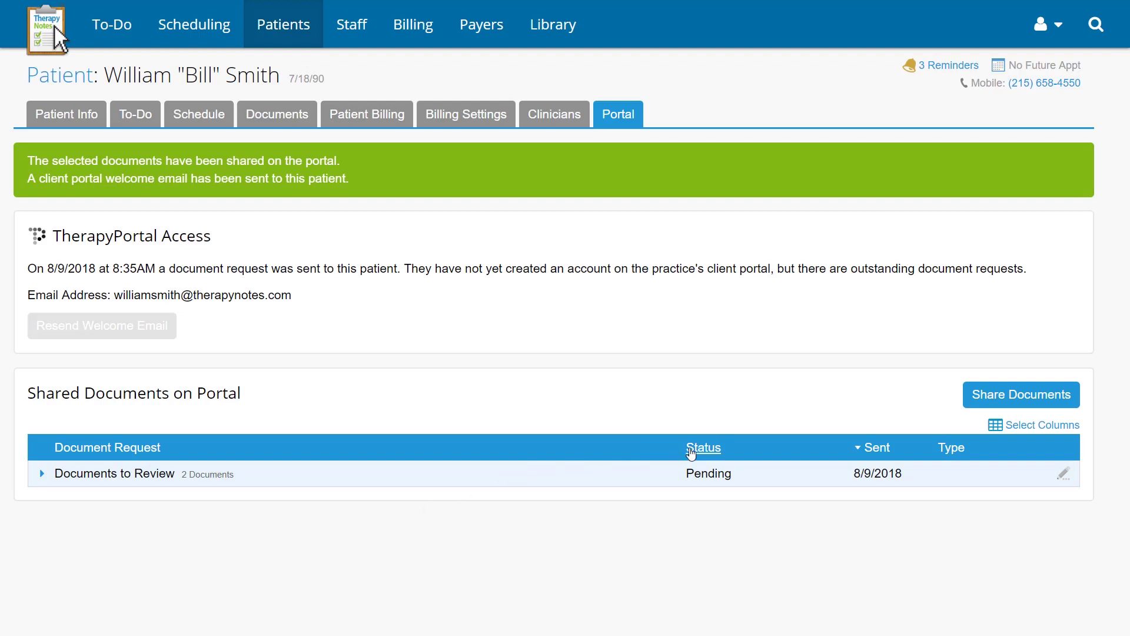
Step: Cancel the pending 'Documents to Review' portal request and go back to the patients list
left_click(612, 474)
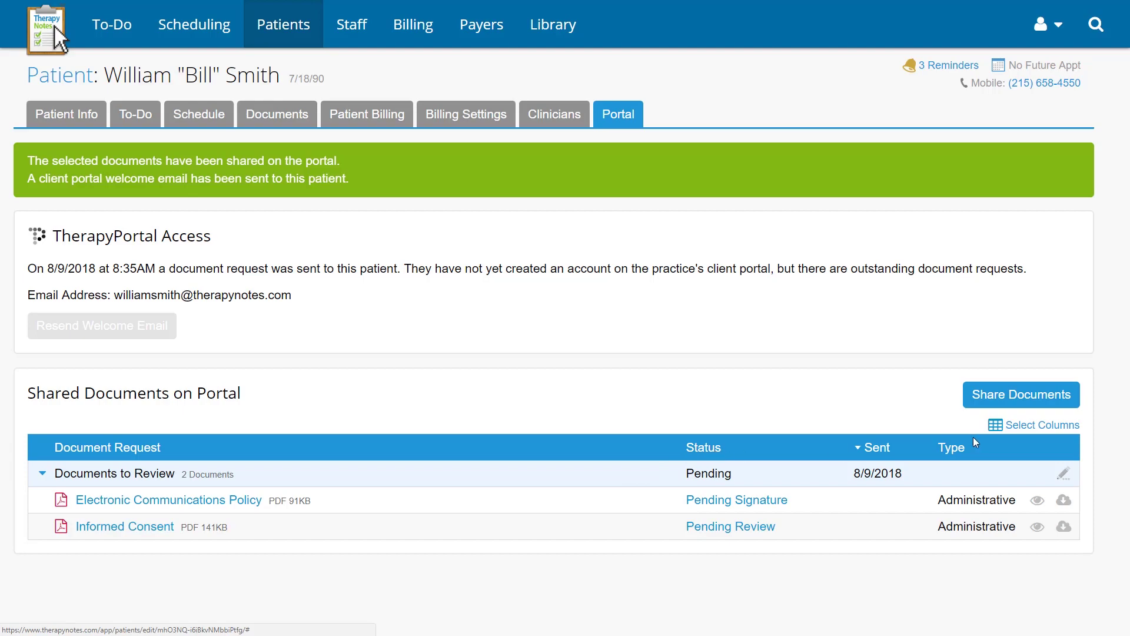
left_click(1063, 473)
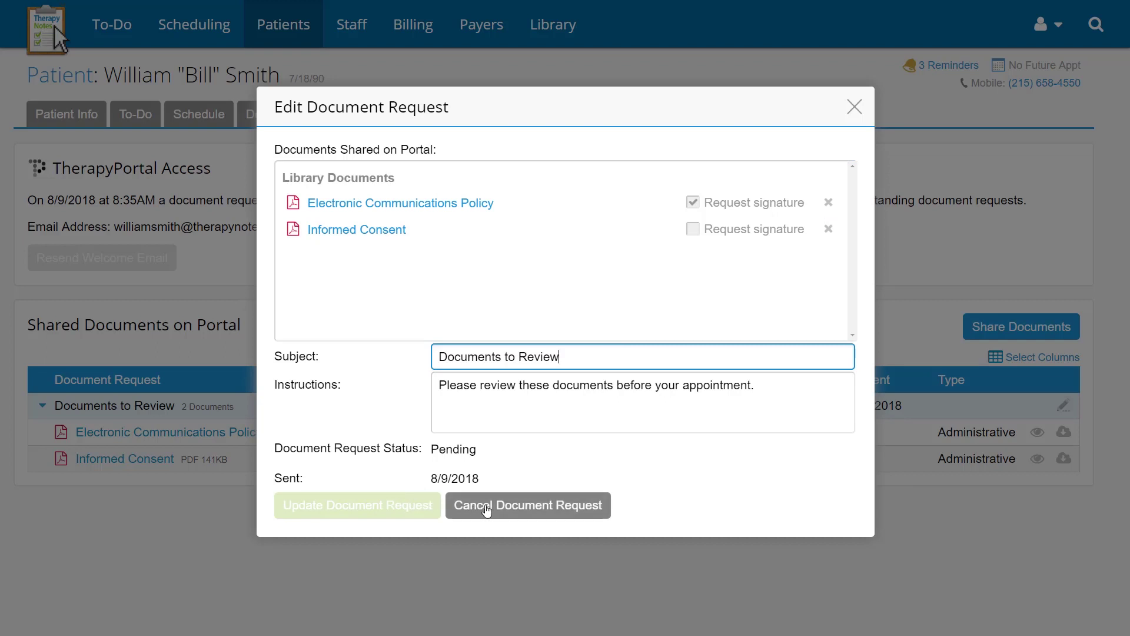
left_click(486, 510)
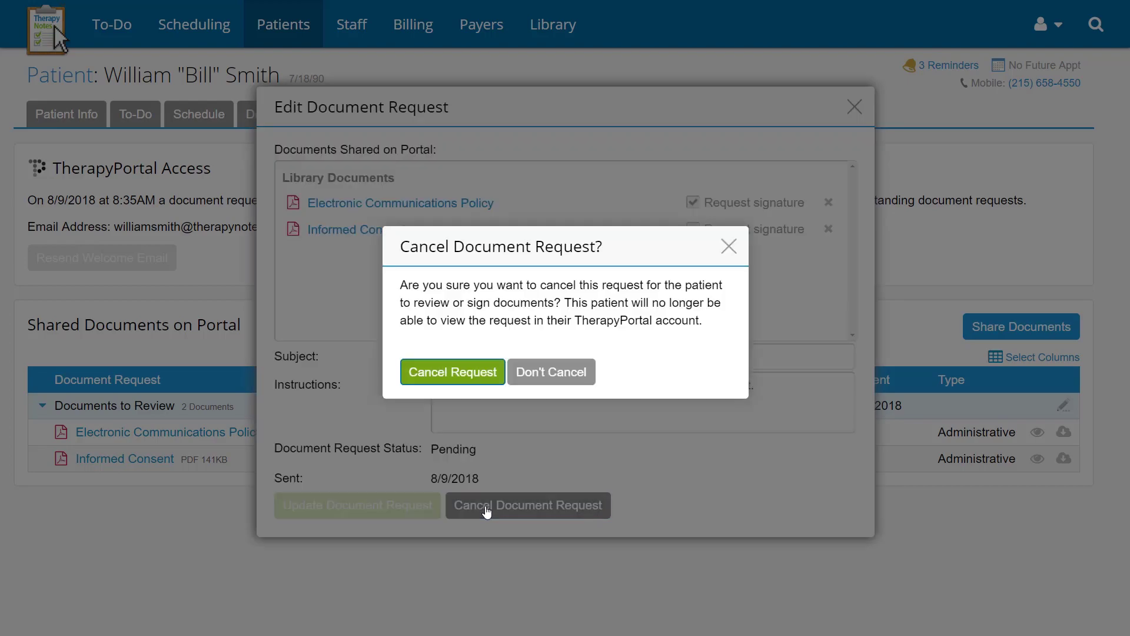
left_click(480, 375)
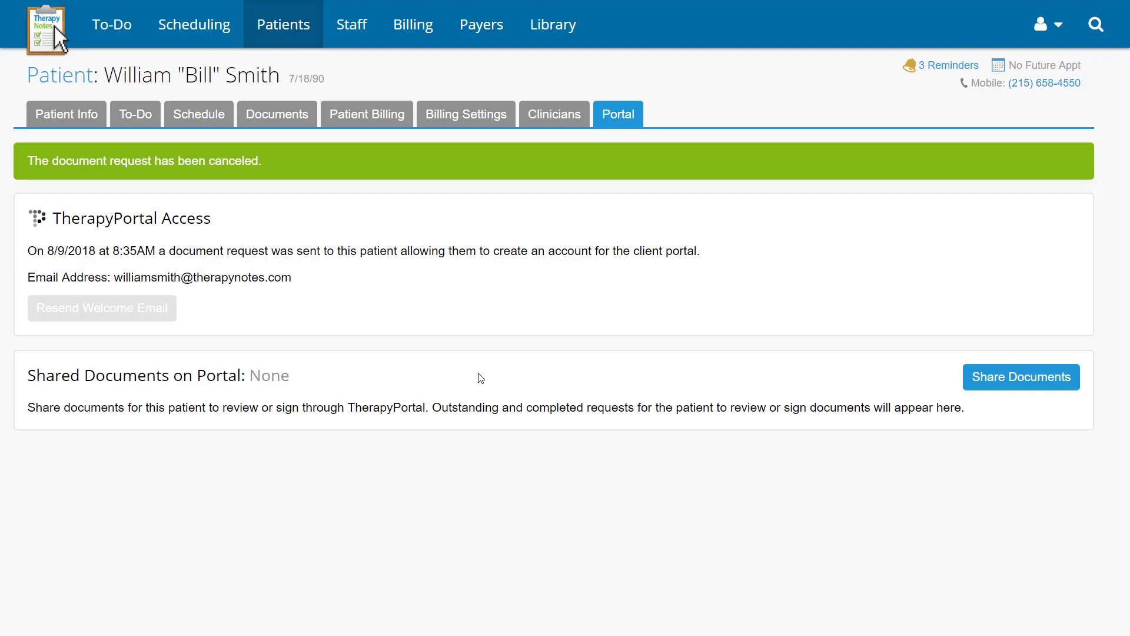
left_click(298, 27)
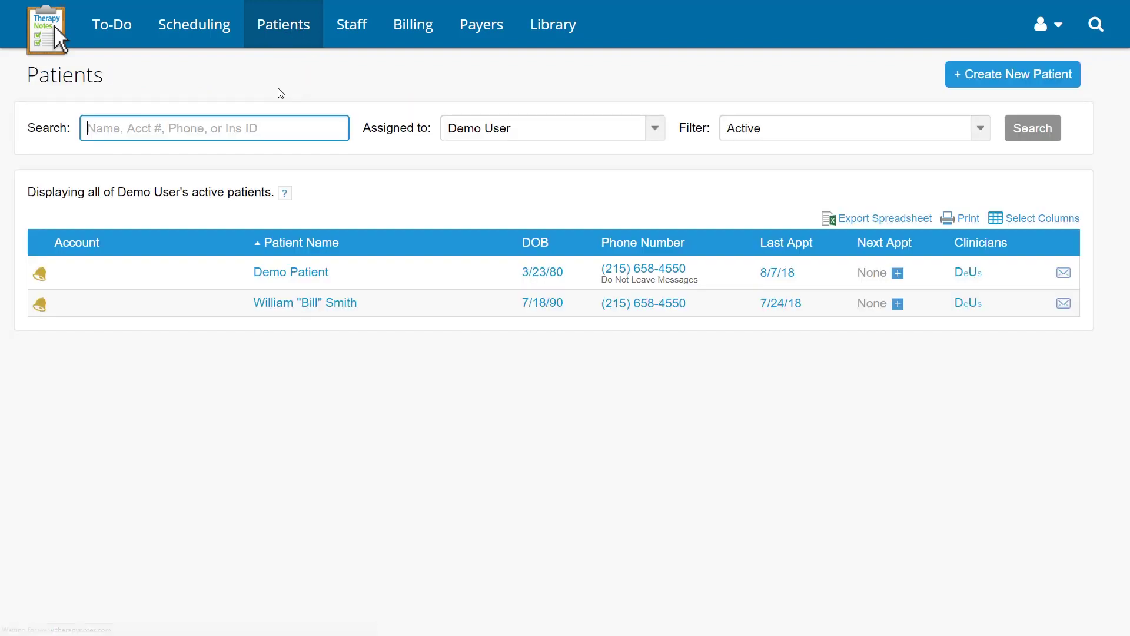
Step: Open Demo Patient's Psychotherapy Treatment Plan from their documents
left_click(294, 272)
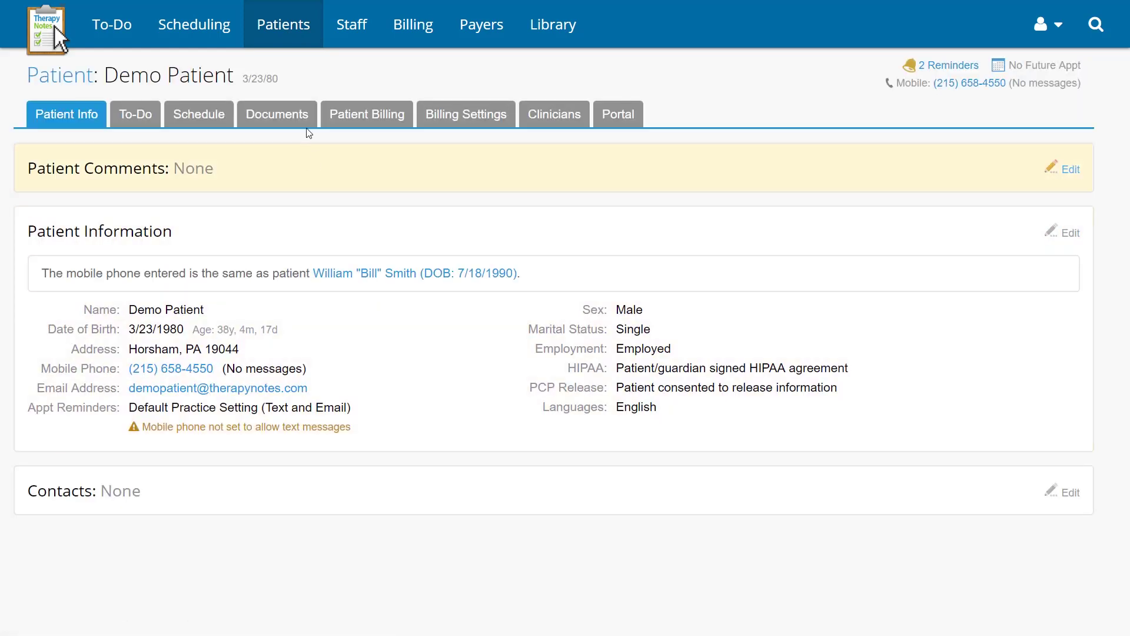
left_click(304, 126)
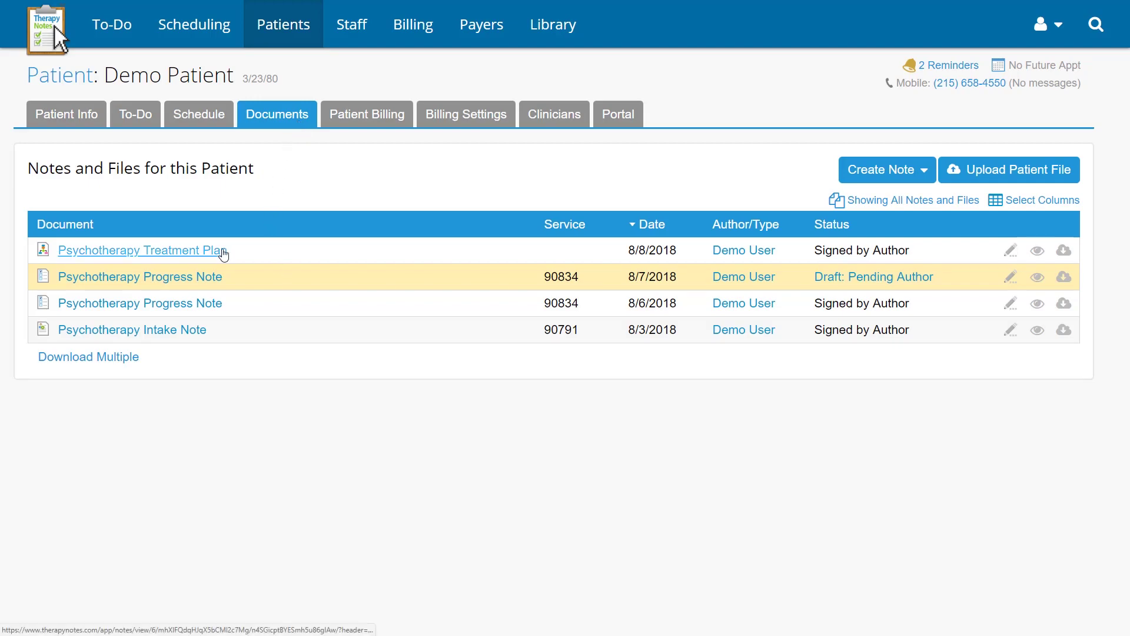
left_click(224, 252)
scroll(226, 253, "down", 5)
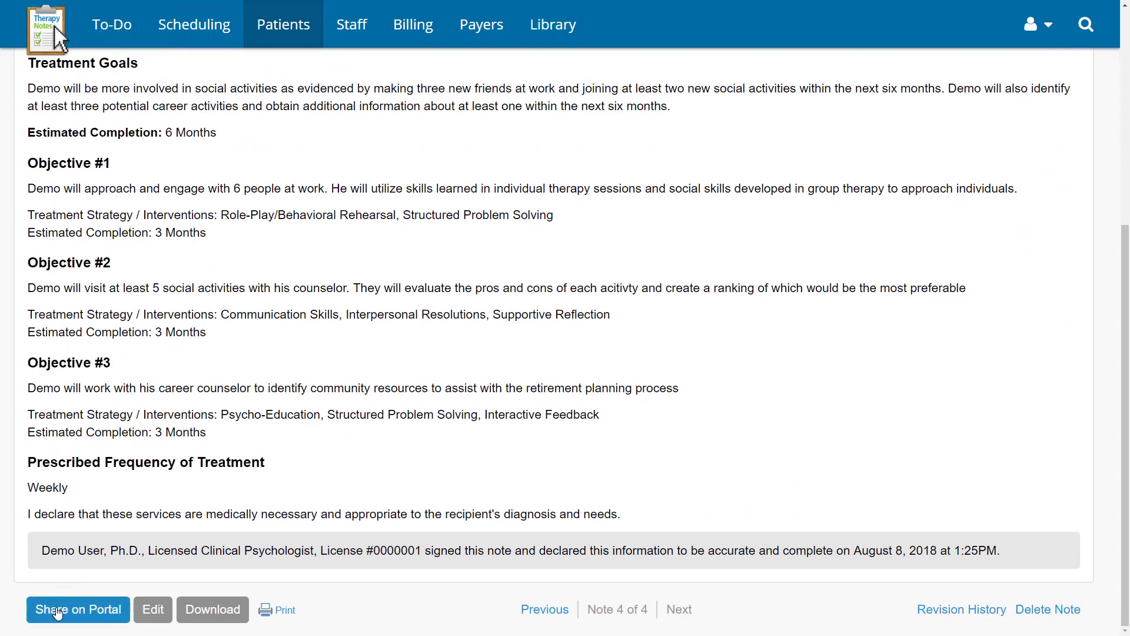
Step: Share the plan on the portal with subject 'Treatment Plan' and instructions 'Please sign your treatment plan.'
left_click(93, 615)
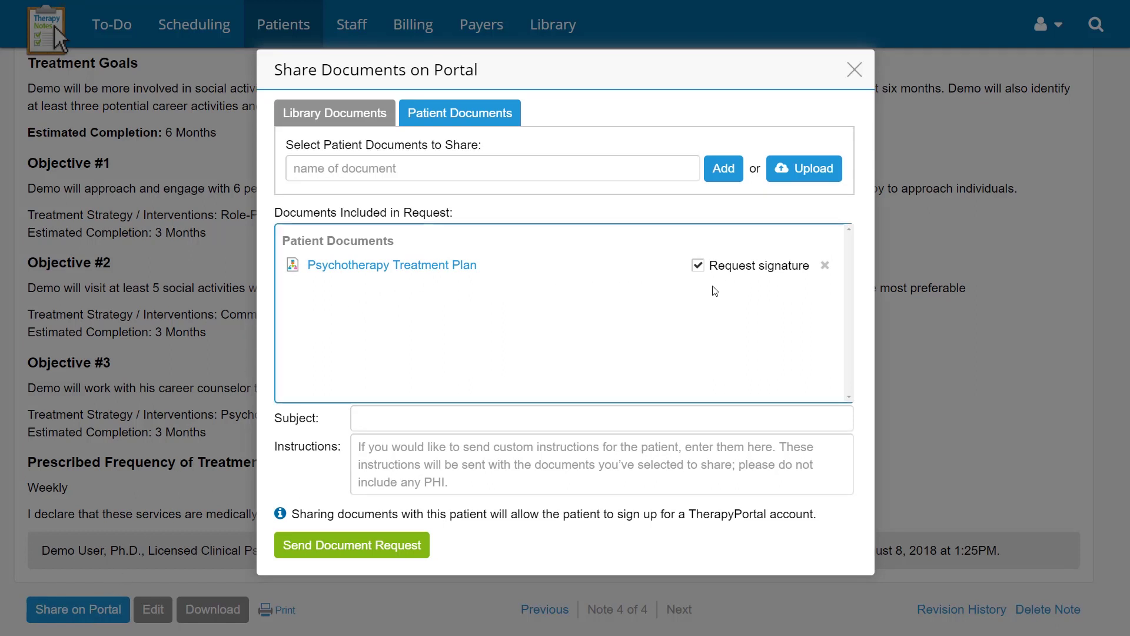
left_click(488, 419)
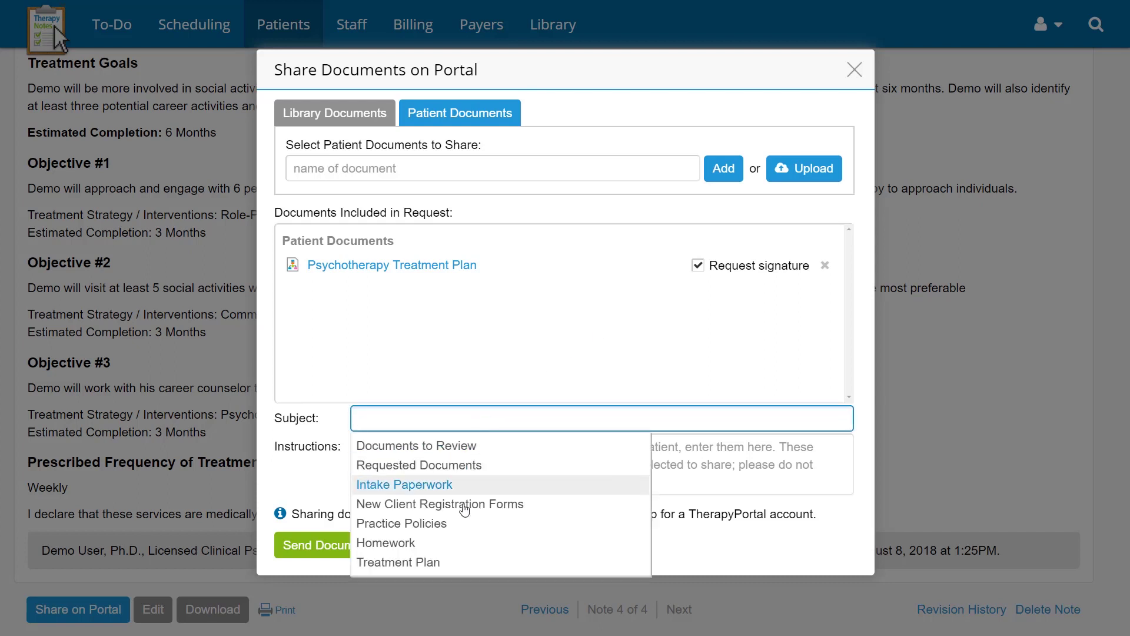
left_click(454, 563)
left_click(486, 468)
type("Please sign your treatment plan.")
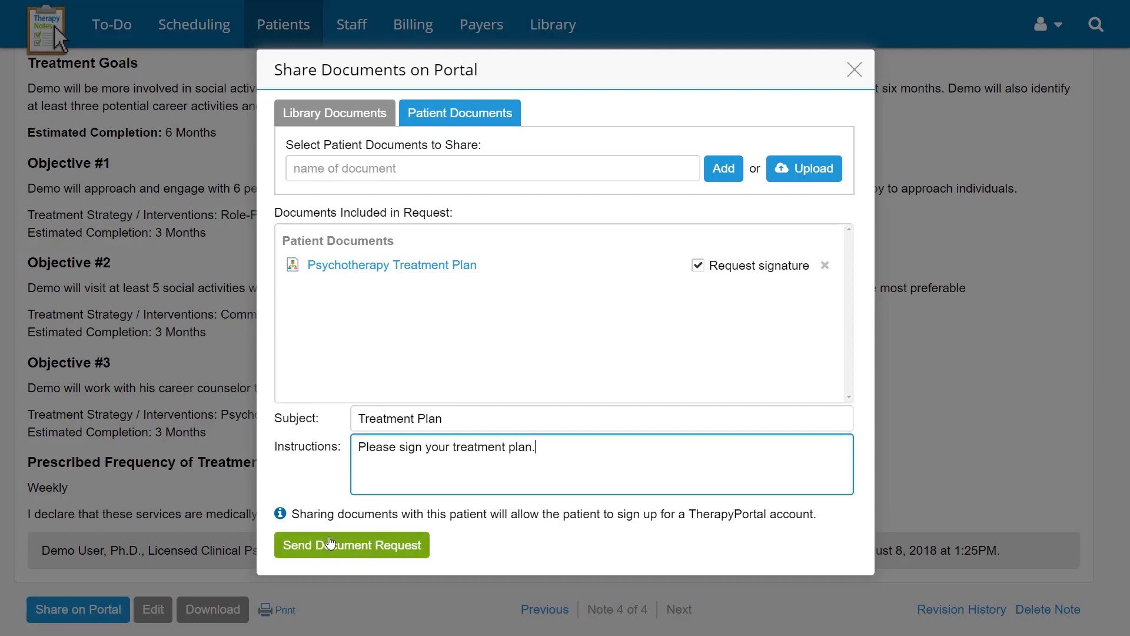
left_click(334, 544)
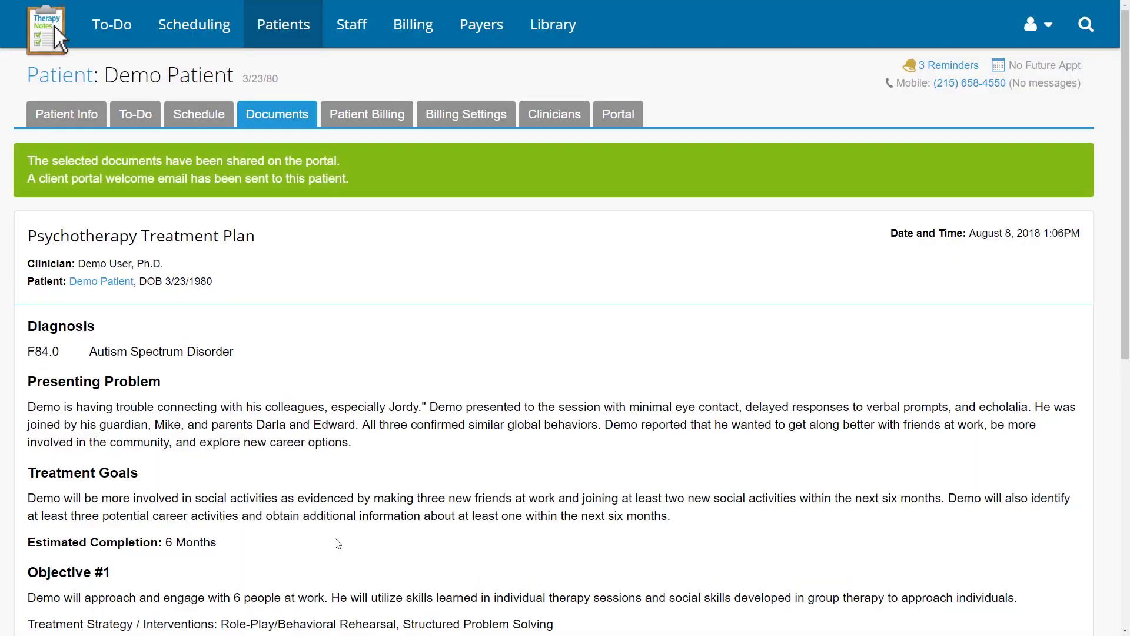
left_click(618, 121)
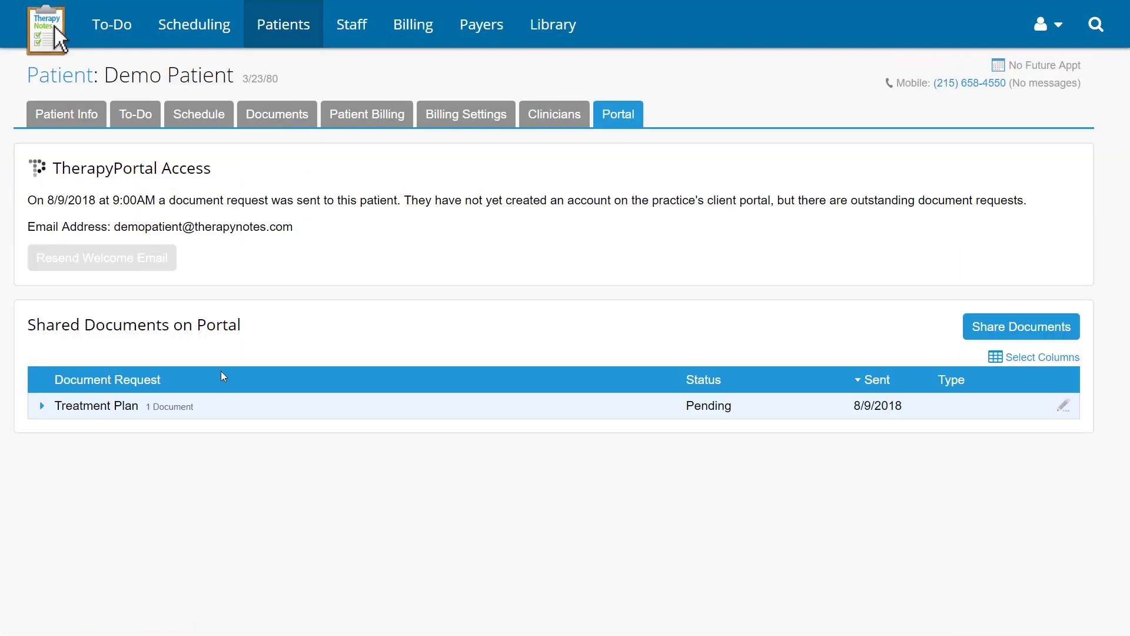
left_click(44, 407)
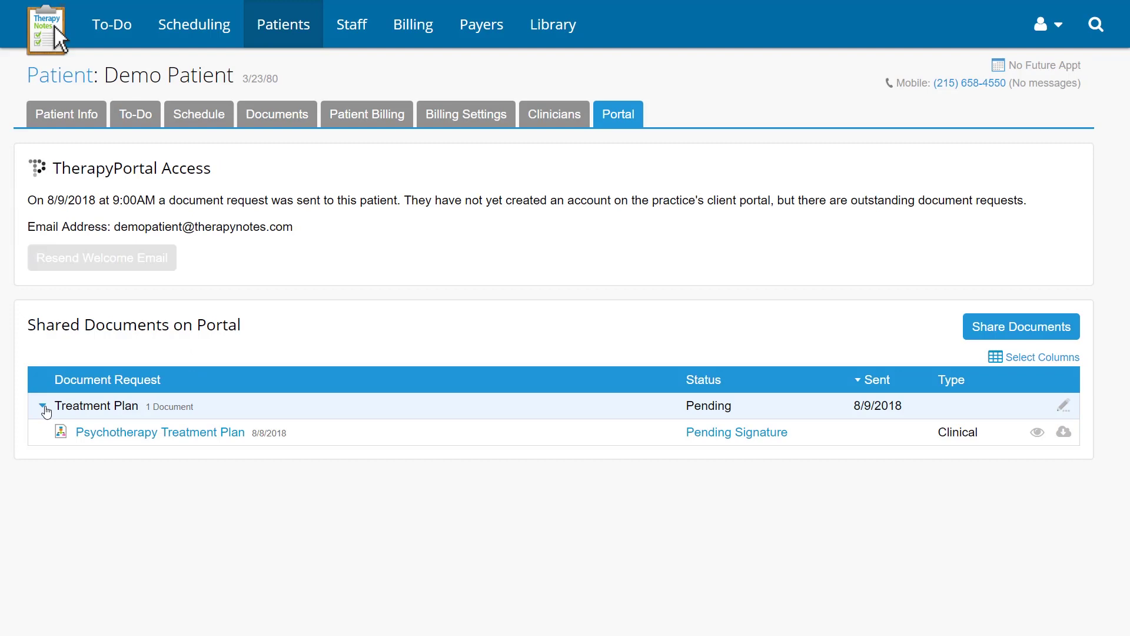